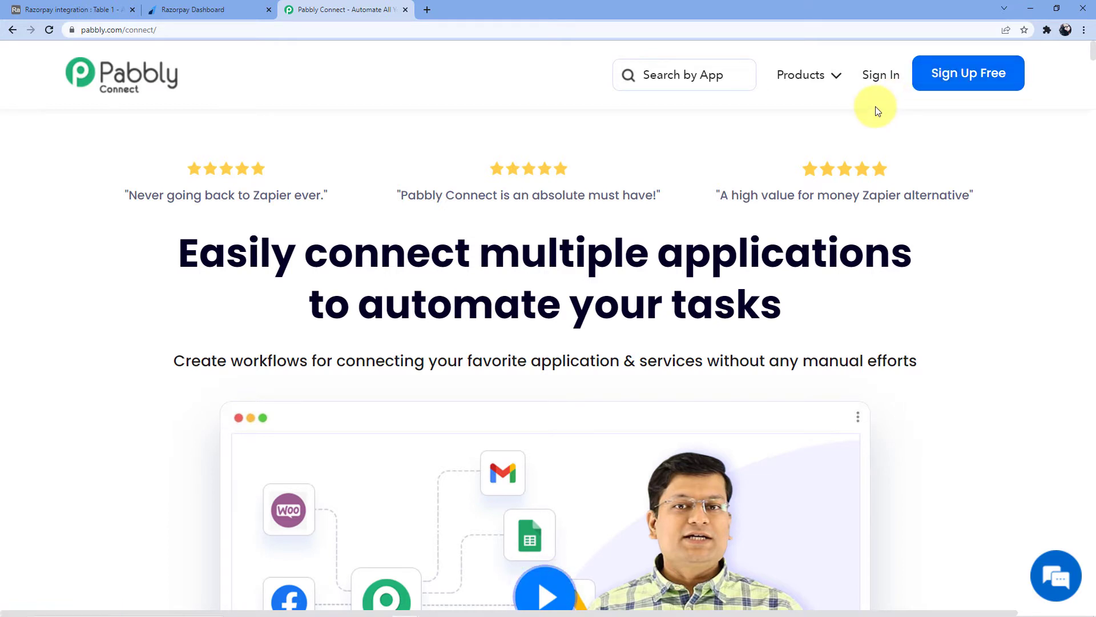
Choose Sign In in the Pabbly Connect homepage's top navigation bar.
click(880, 83)
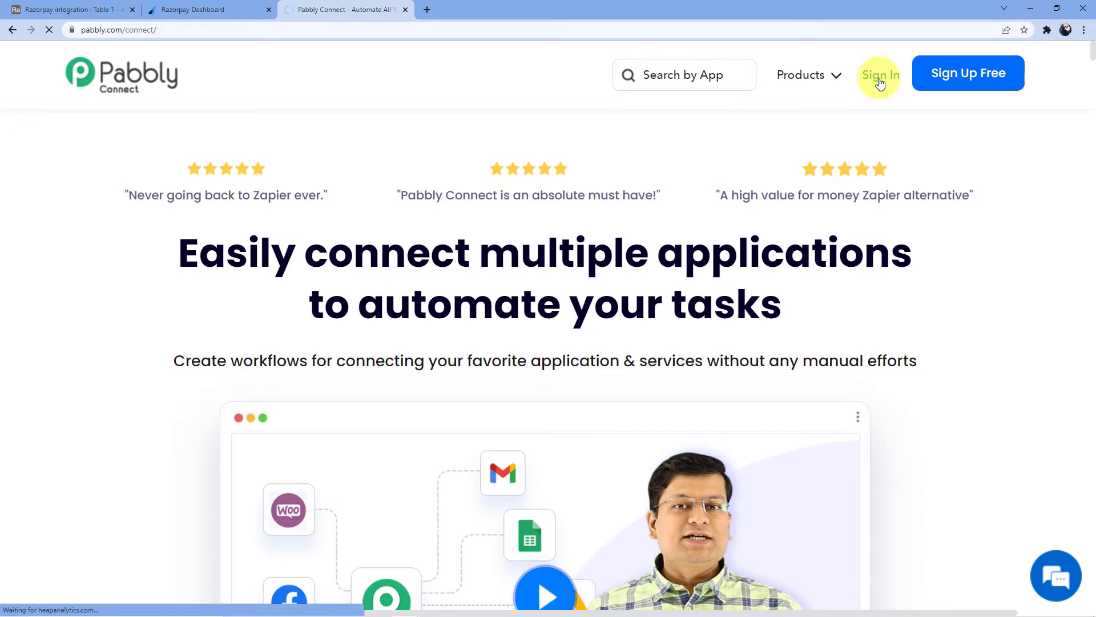
Open Pabbly Connect and create a workflow named 'Razorpay to Airtable integration'.
scroll(289, 303, down, 2)
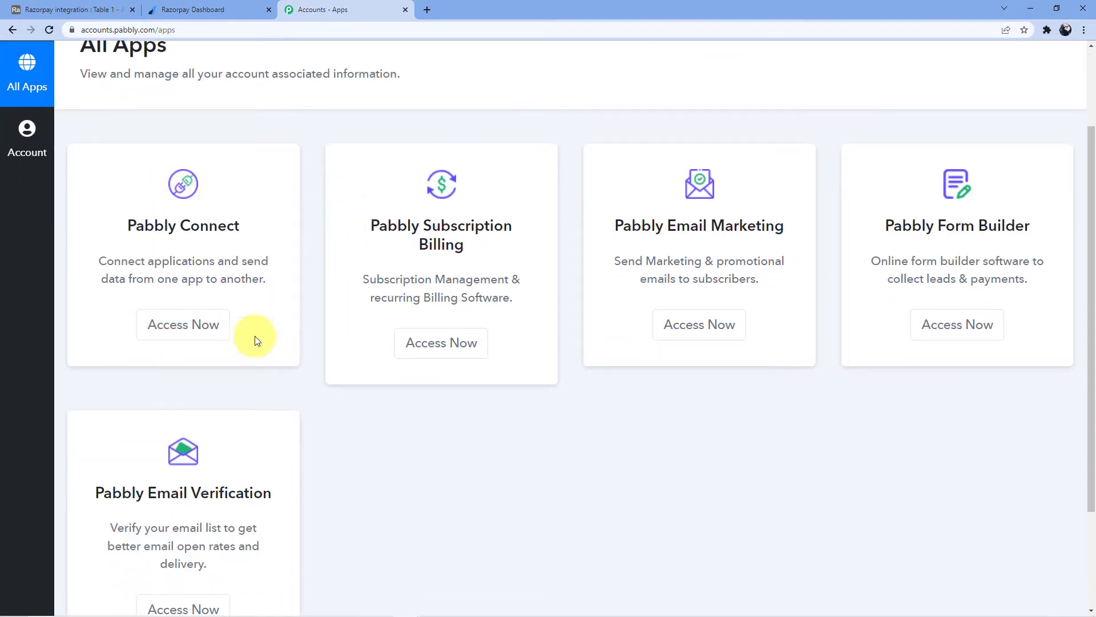
click(190, 323)
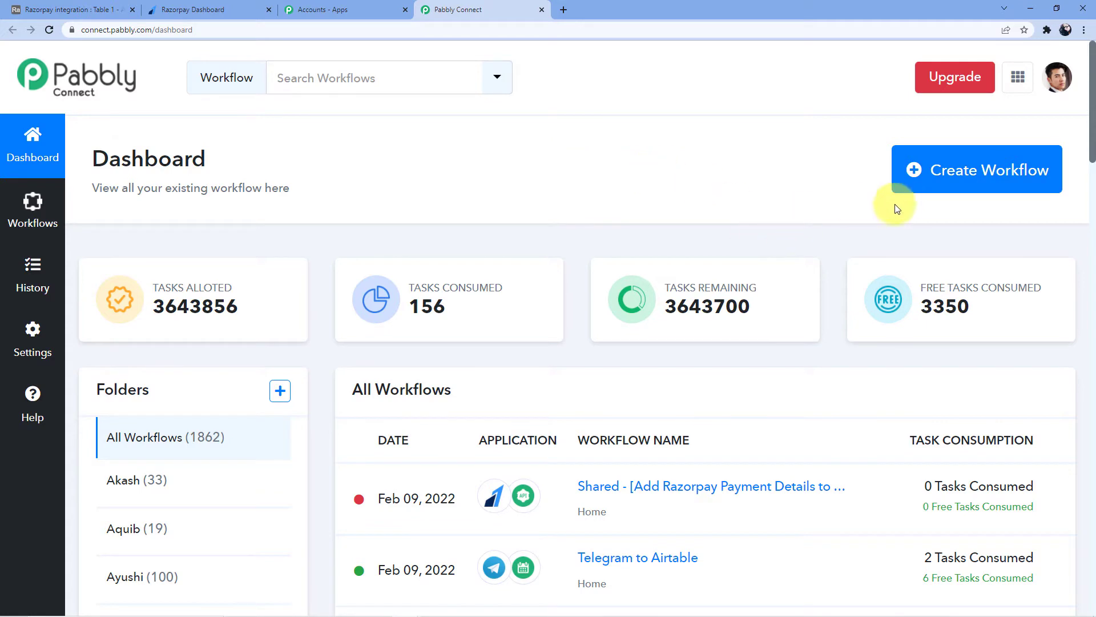
click(940, 178)
click(426, 338)
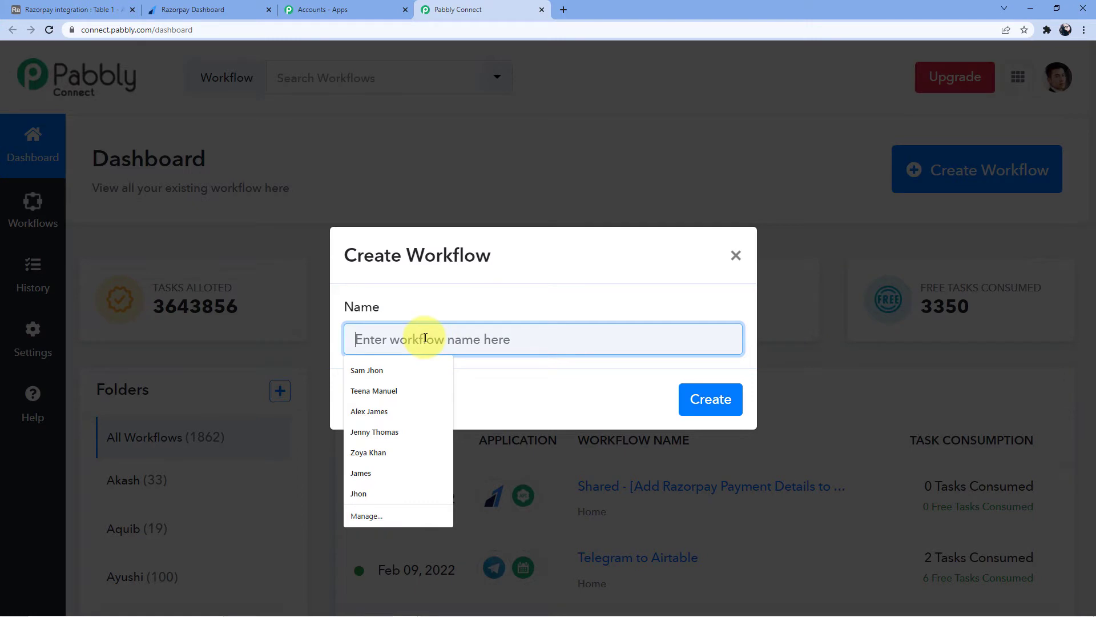
text(Razorpay)
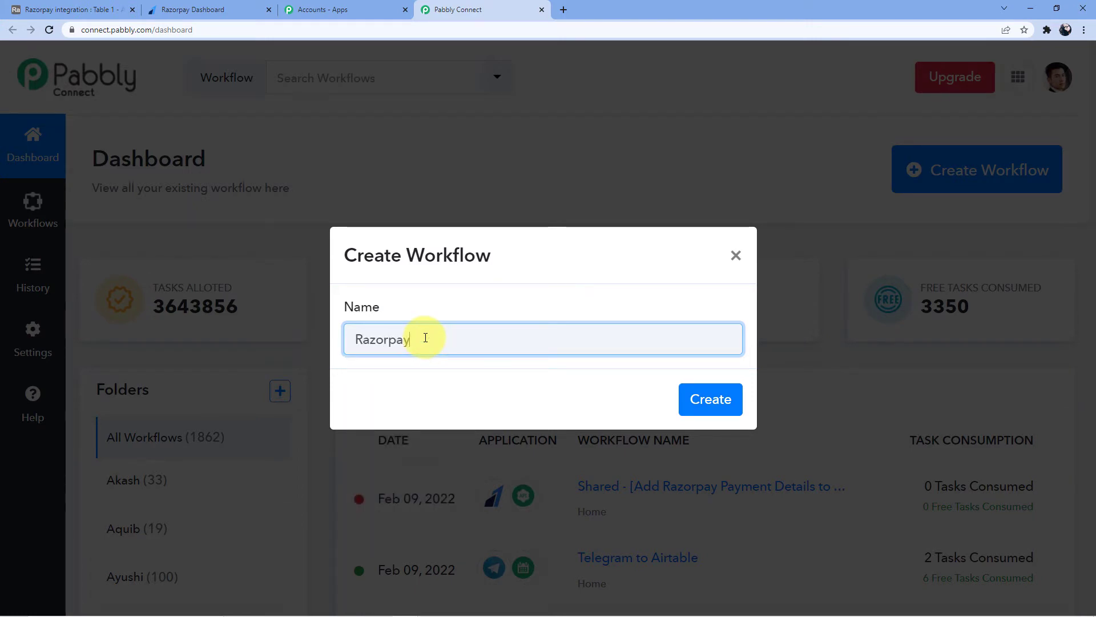
text( to Airtable)
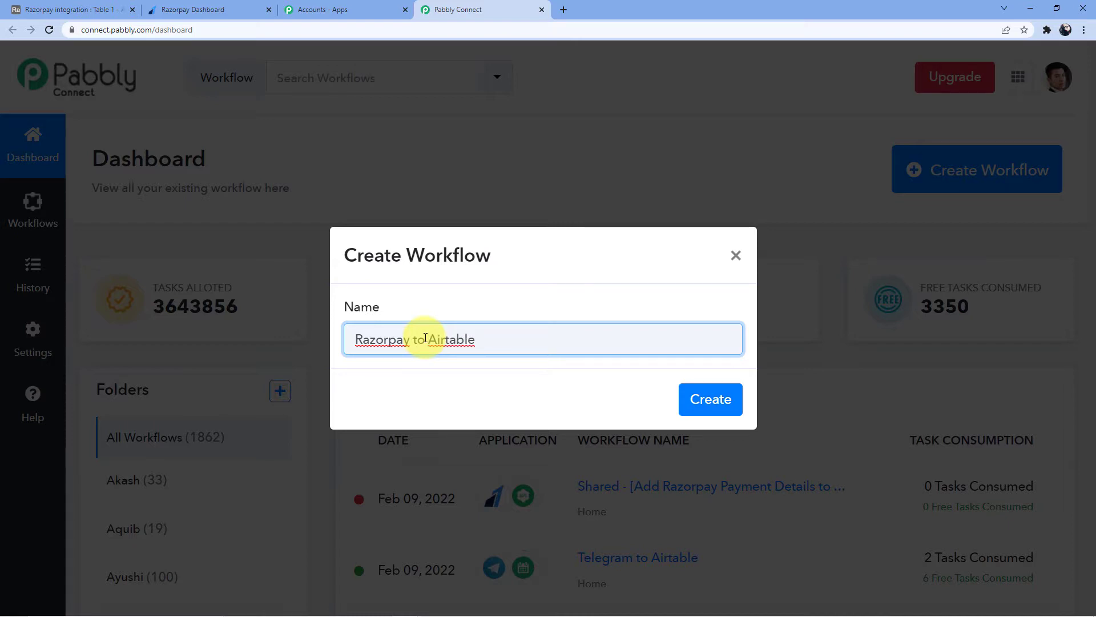
text( integration)
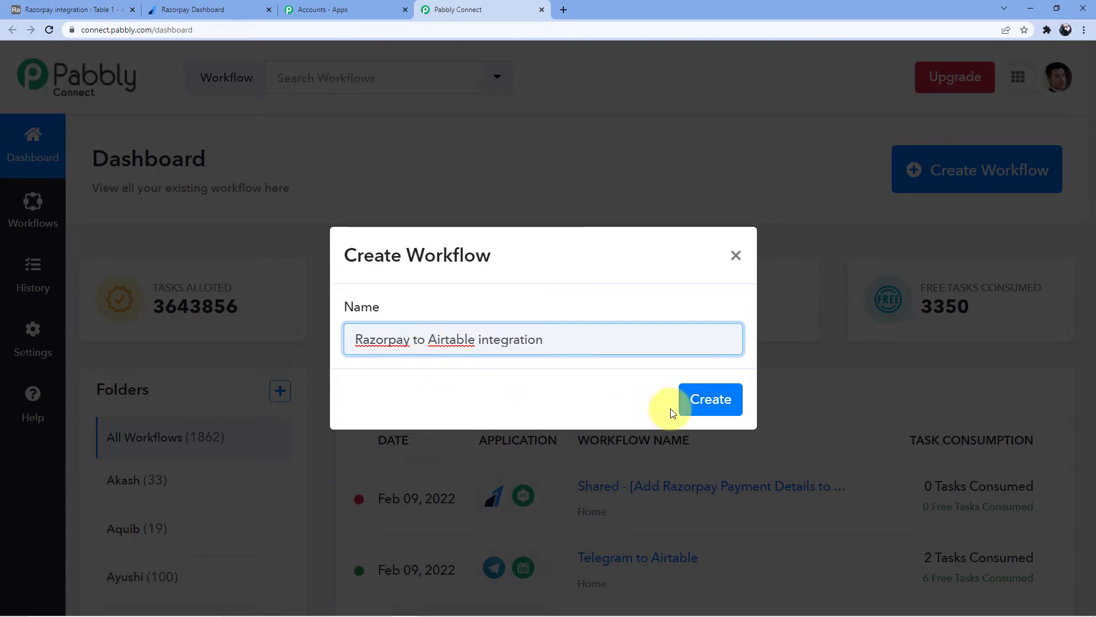
click(691, 397)
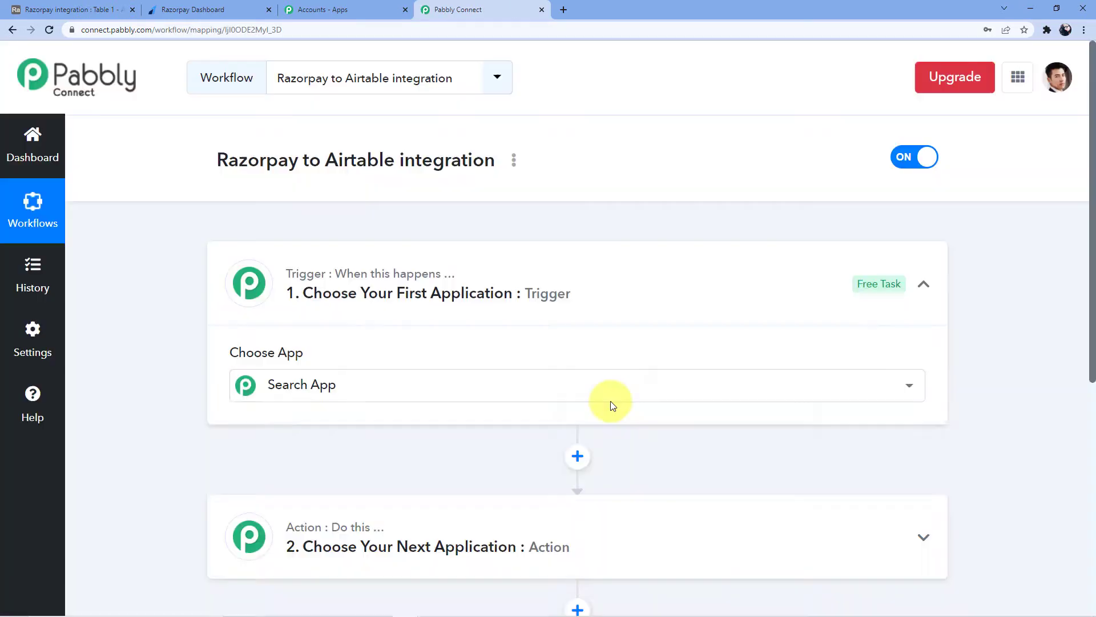
Search the trigger app list for 'Razorpay' and select it as the trigger app.
click(609, 400)
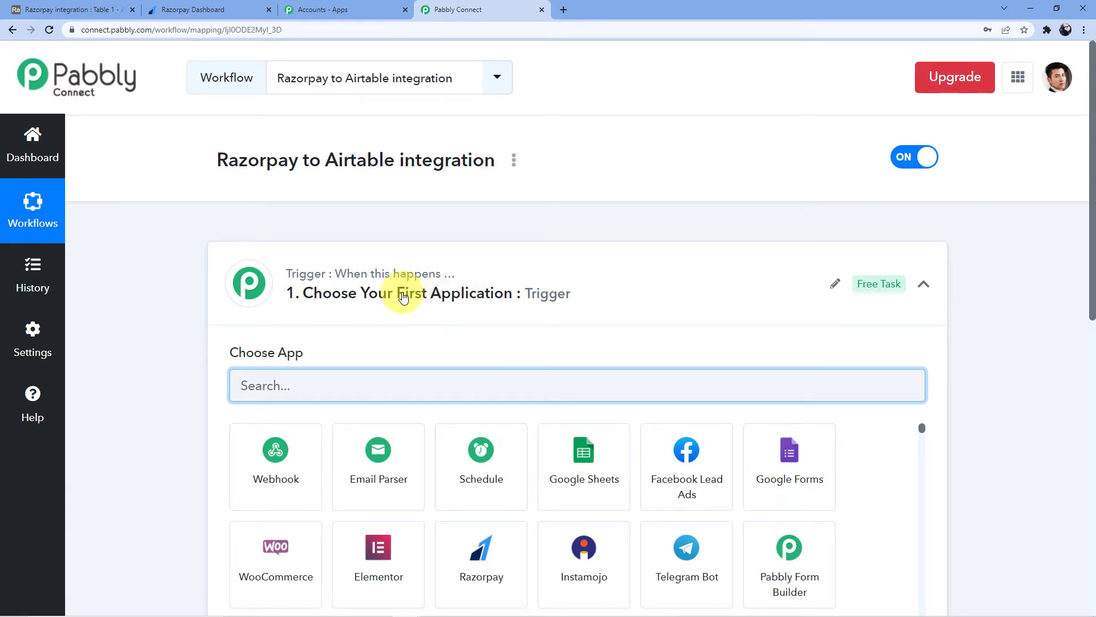
scroll(399, 289, down, 8)
scroll(386, 347, up, 8)
scroll(398, 315, down, 8)
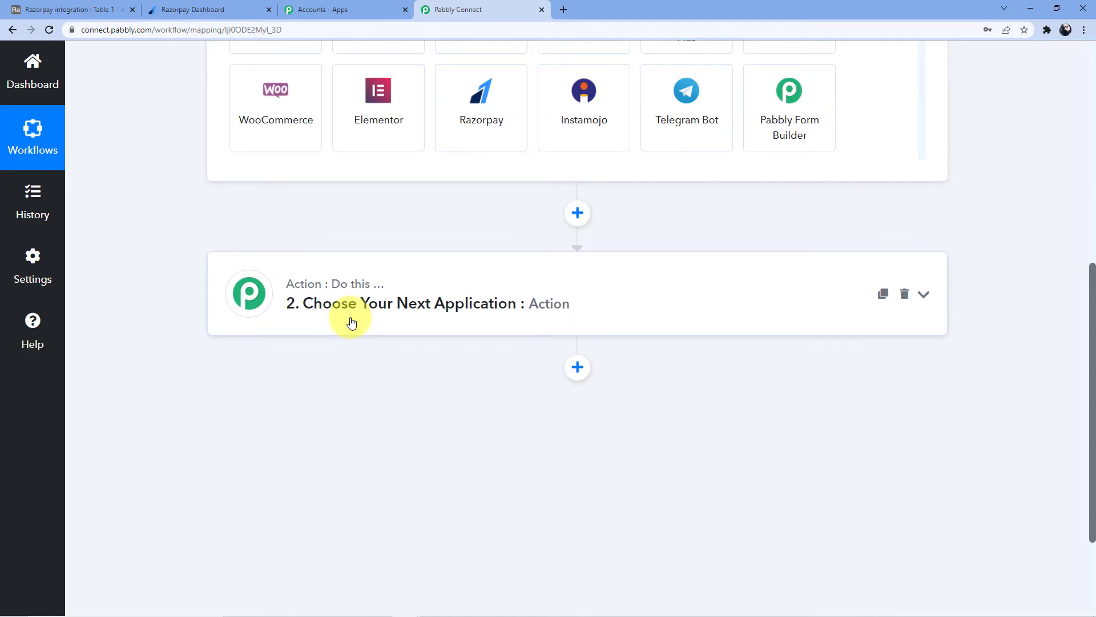
scroll(391, 362, up, 8)
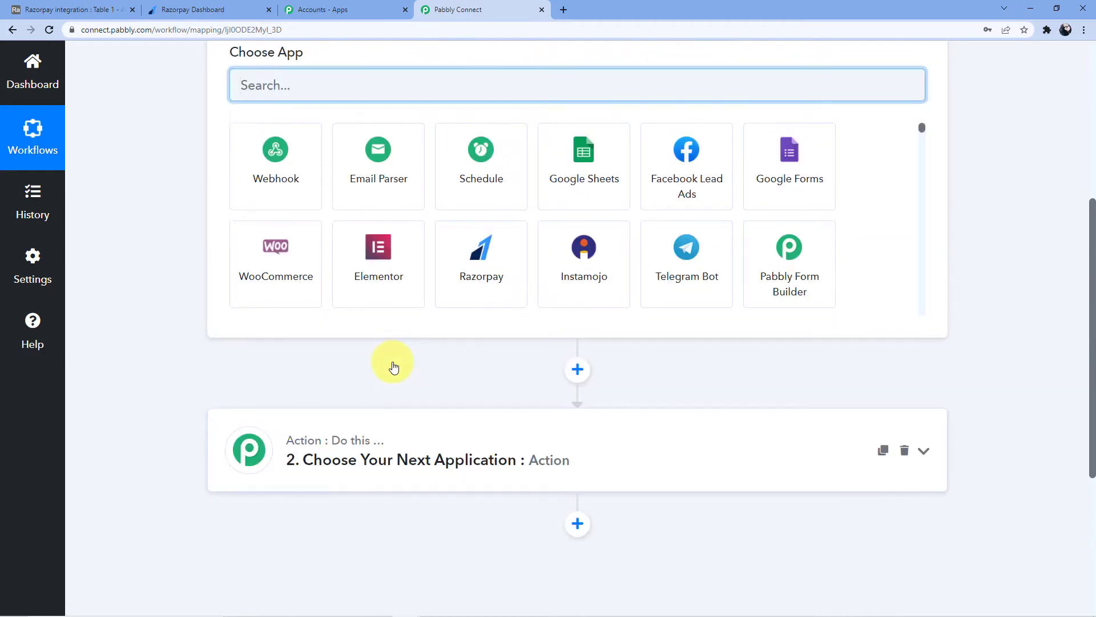
scroll(385, 279, down, 10)
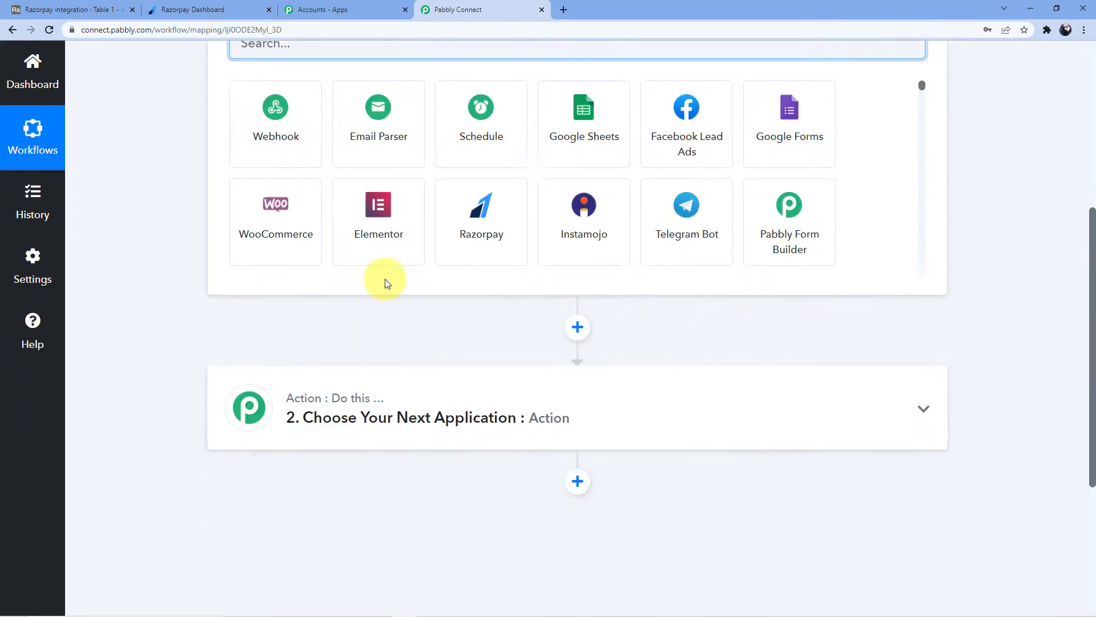
scroll(352, 254, up, 7)
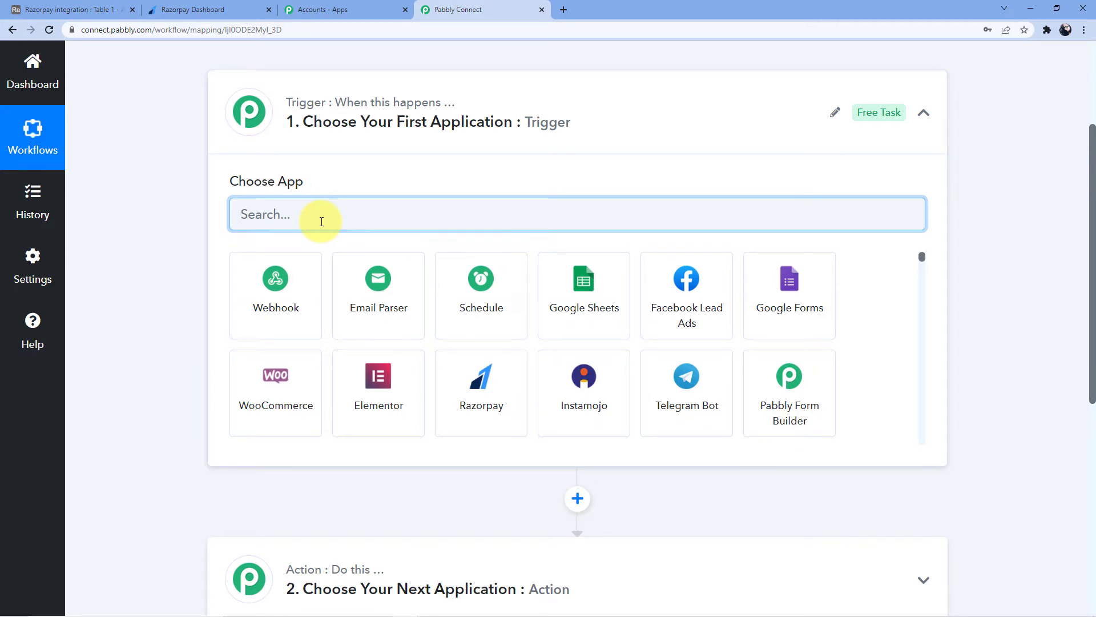
text(A)
key(BackSpace)
text(Razorpay)
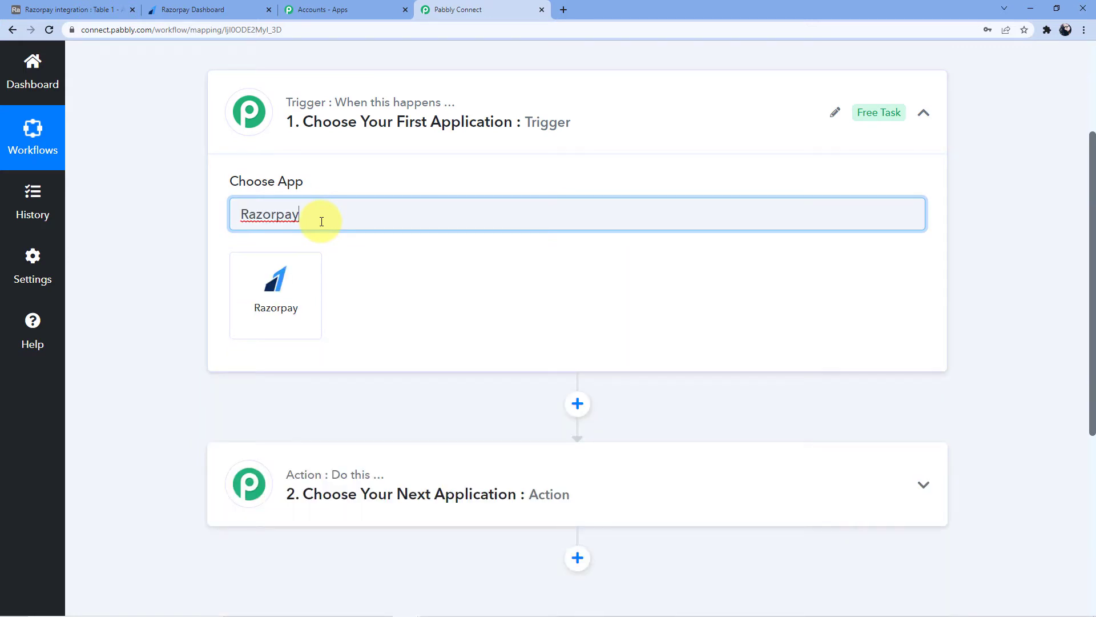
click(303, 307)
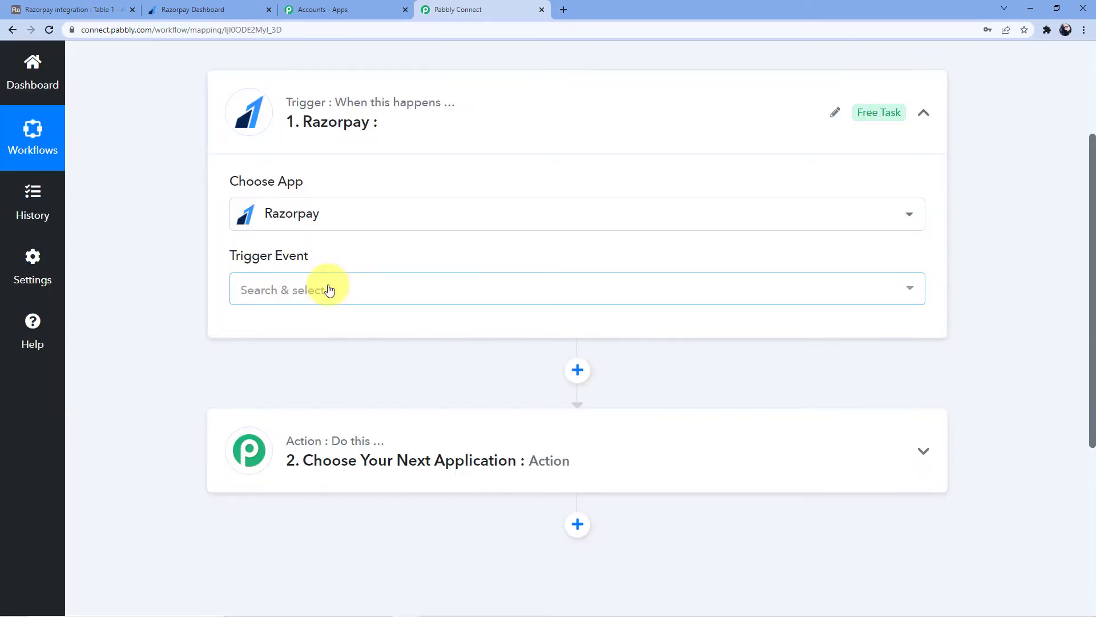
Set the Razorpay trigger event to Payment Captured.
click(327, 289)
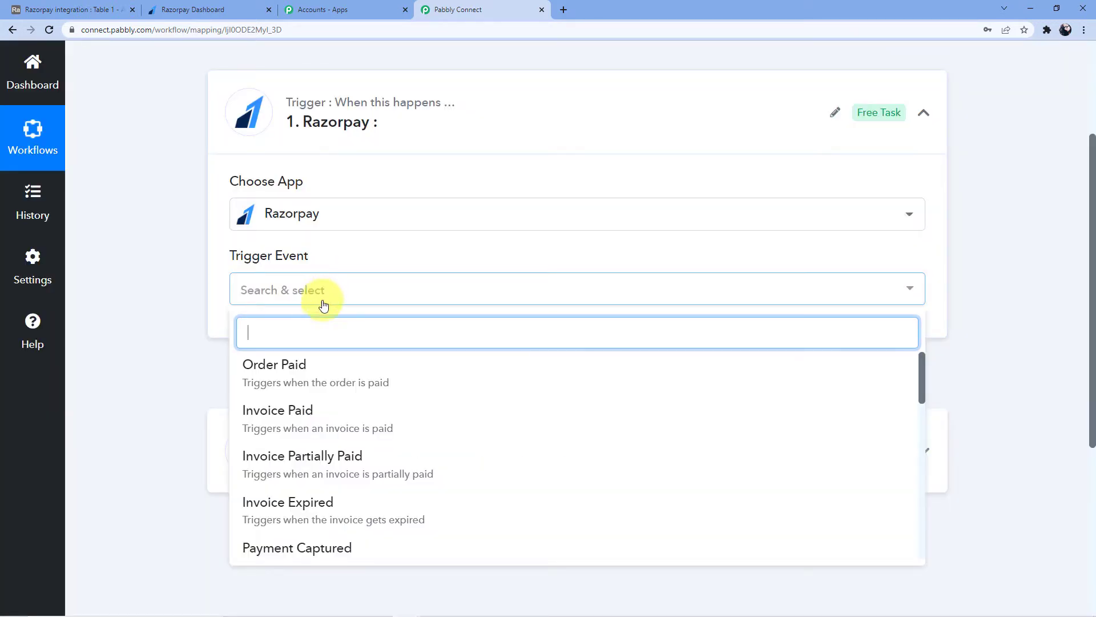
scroll(320, 302, down, 5)
click(319, 338)
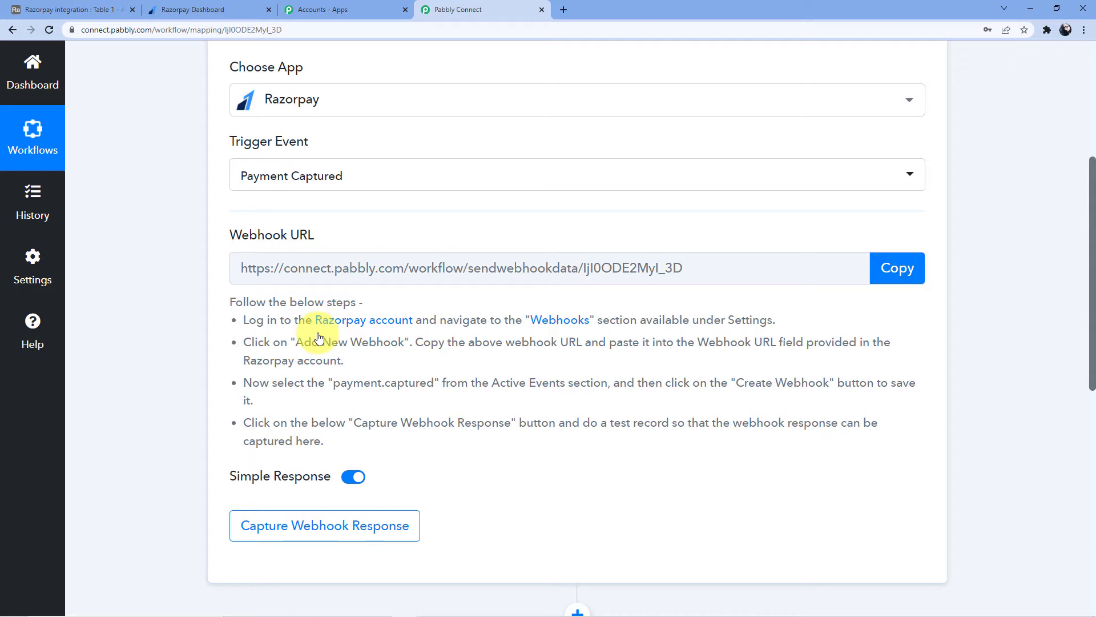
Select and copy the generated Pabbly webhook URL.
scroll(308, 348, down, 1)
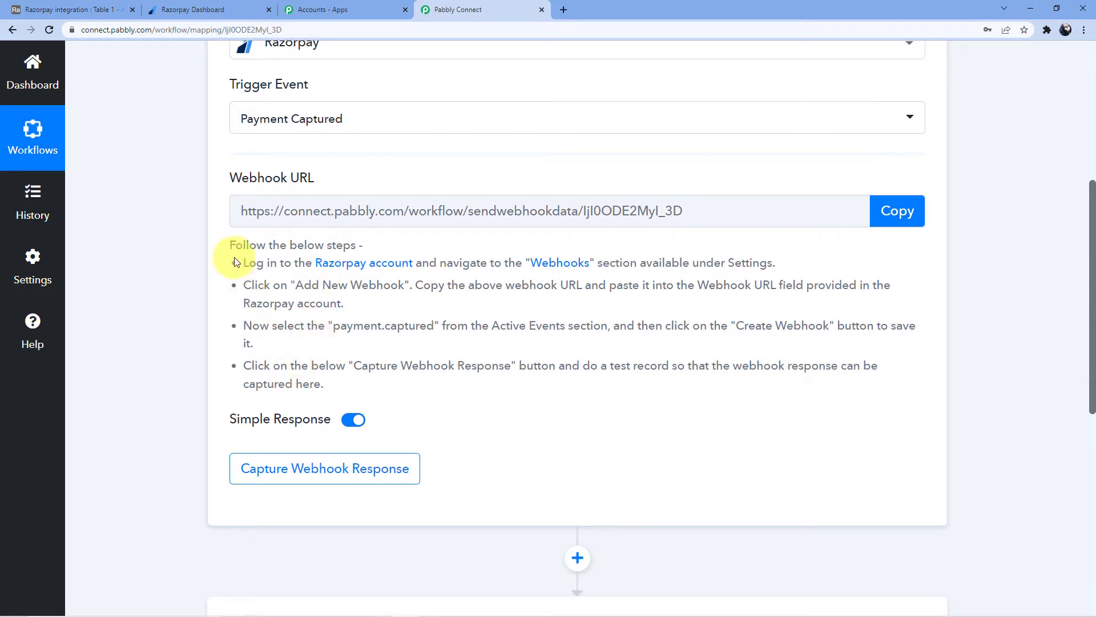
drag(228, 263, 385, 399)
click(392, 384)
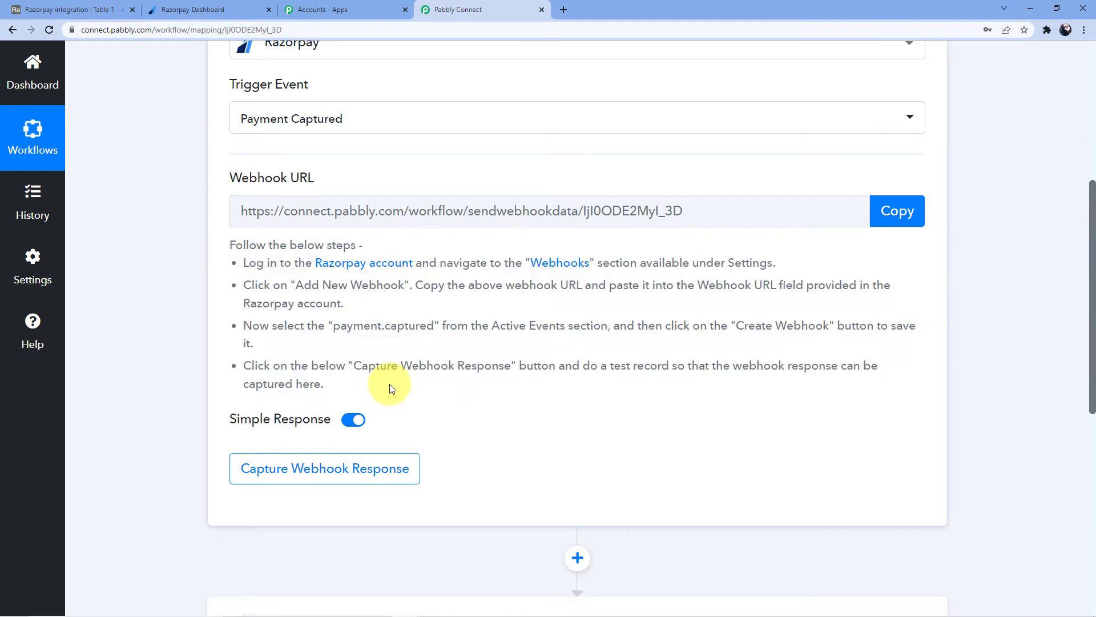
drag(245, 210, 510, 251)
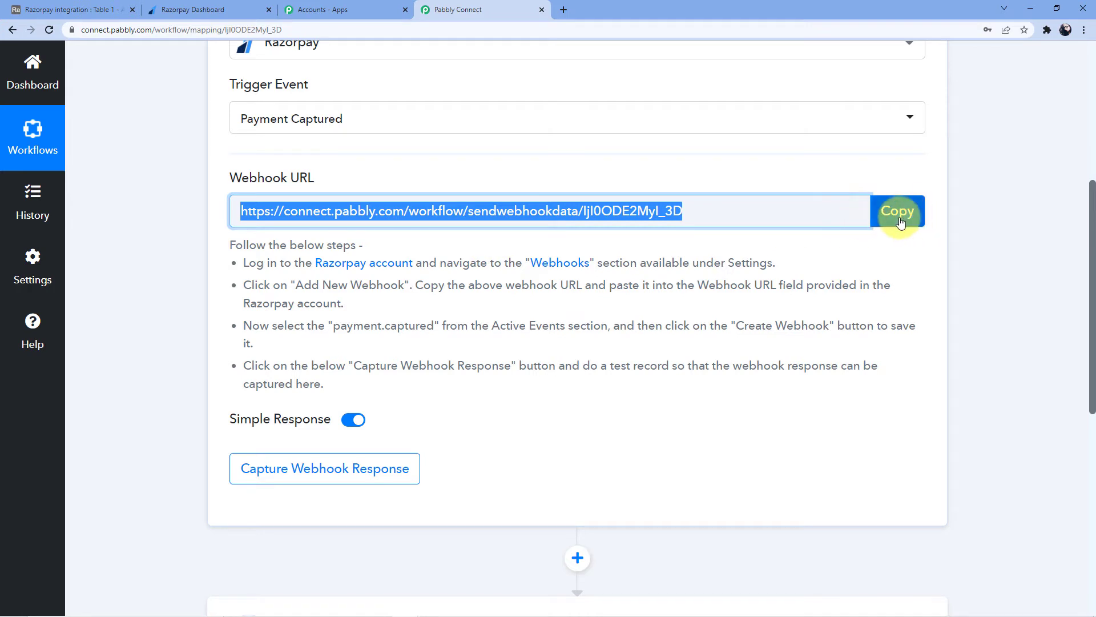
click(896, 211)
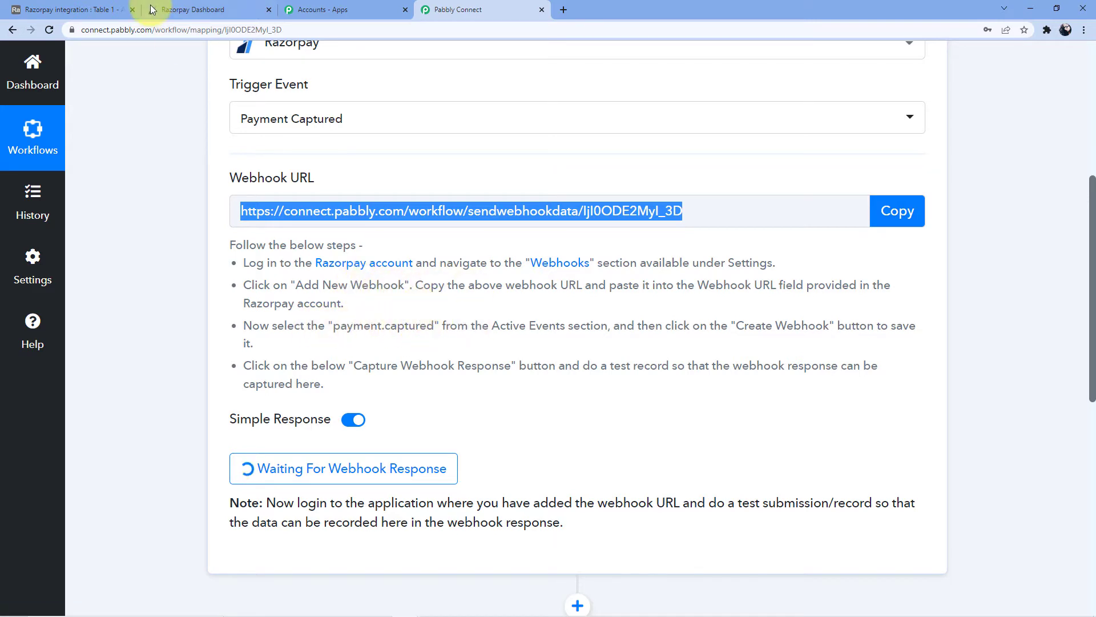
Delete the existing webhook in Razorpay's webhook settings.
click(193, 10)
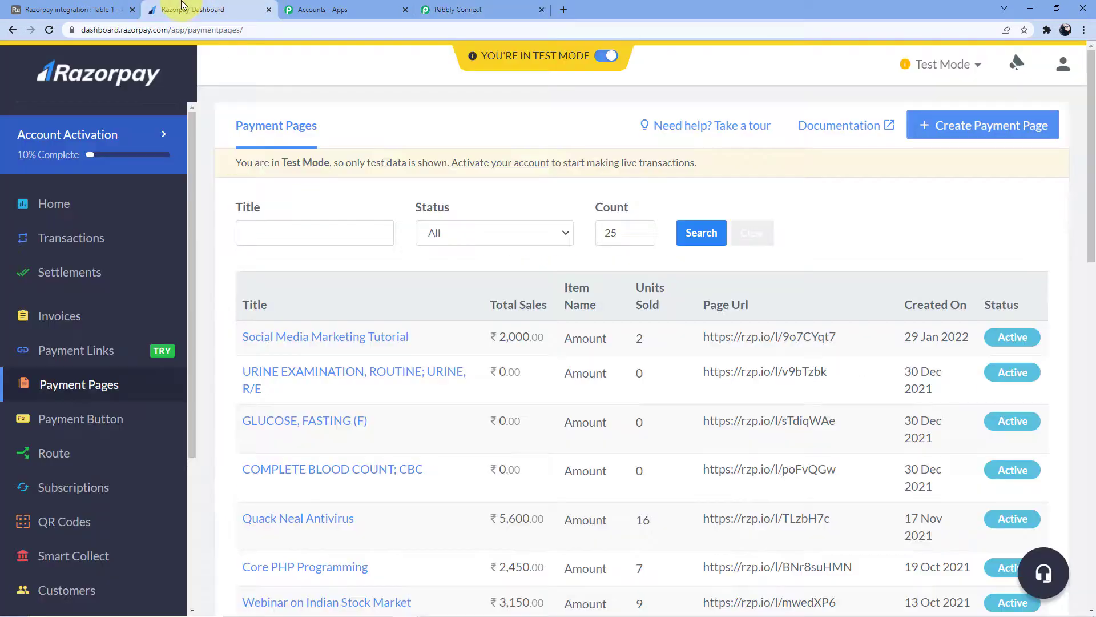
scroll(93, 318, down, 4)
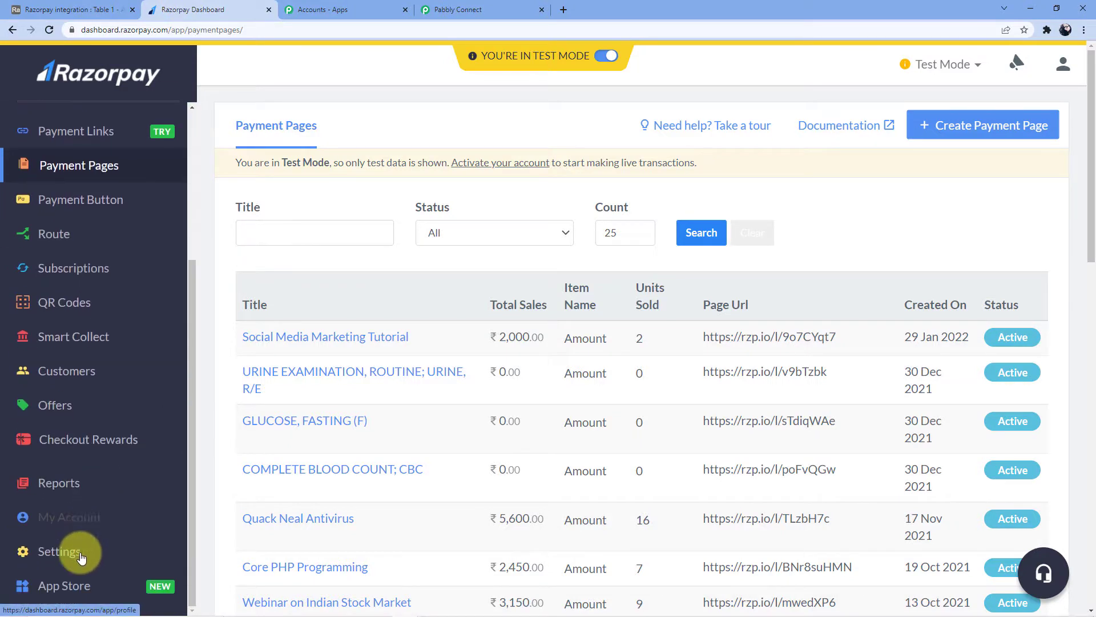
click(86, 547)
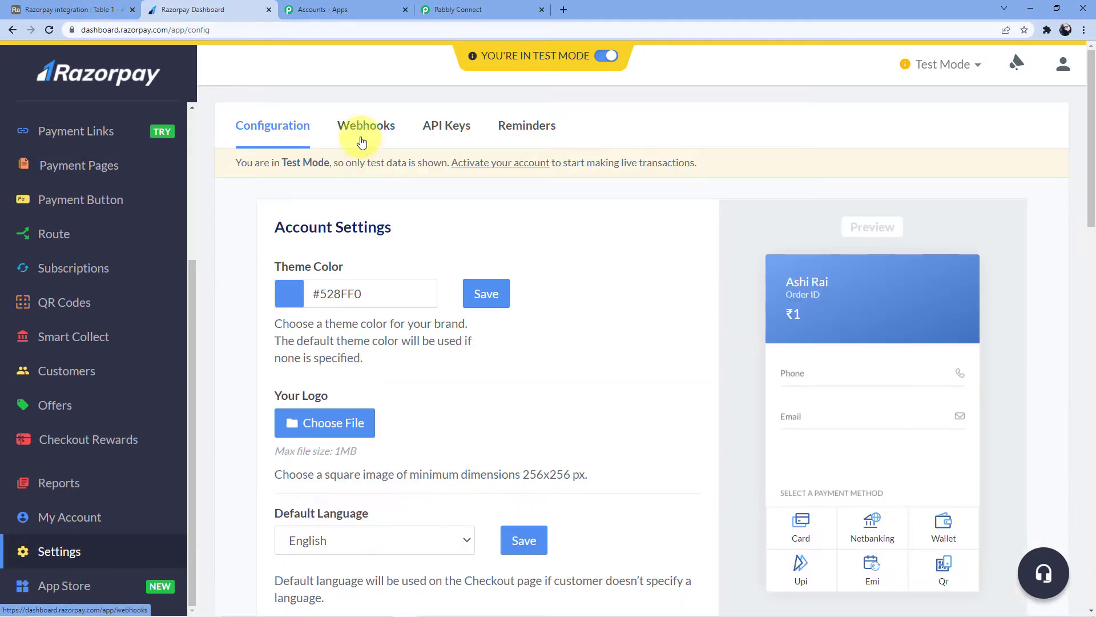
click(368, 137)
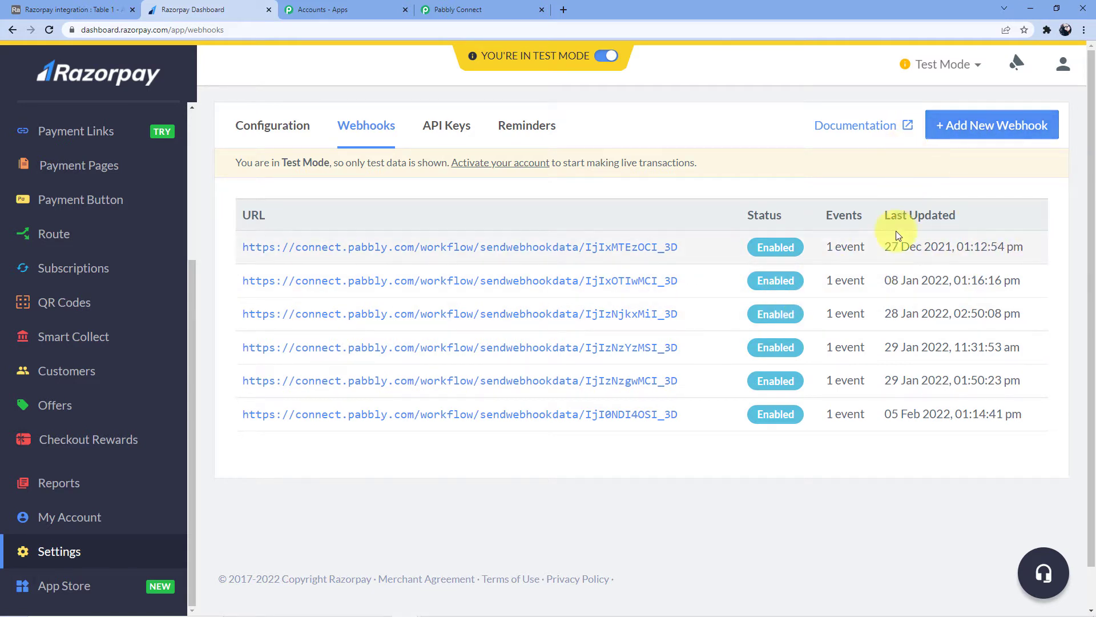
click(693, 247)
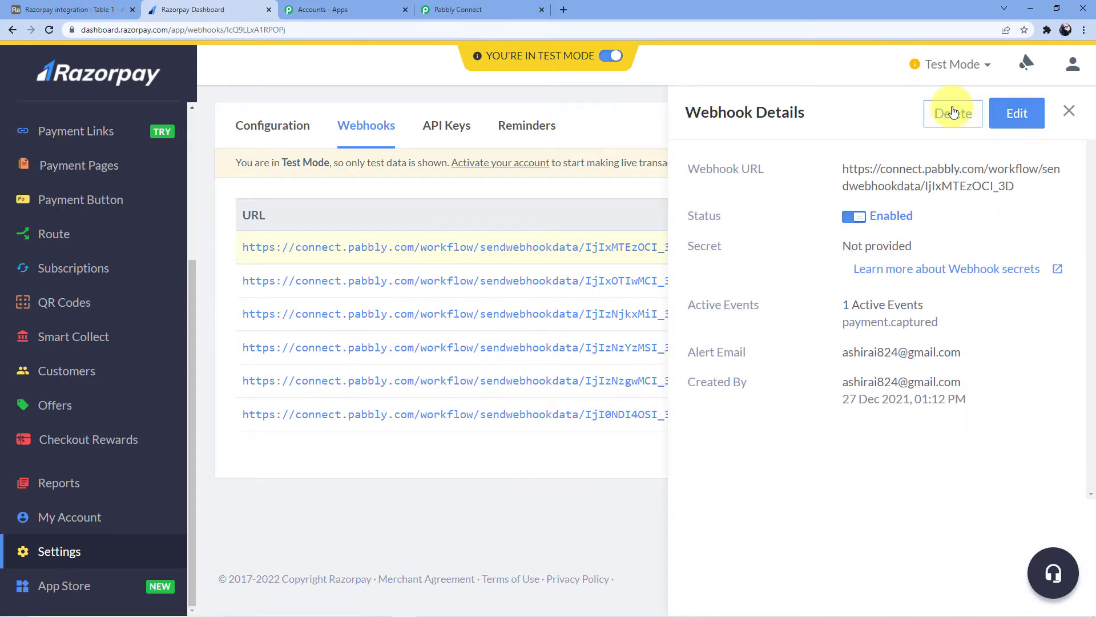
click(952, 113)
click(603, 292)
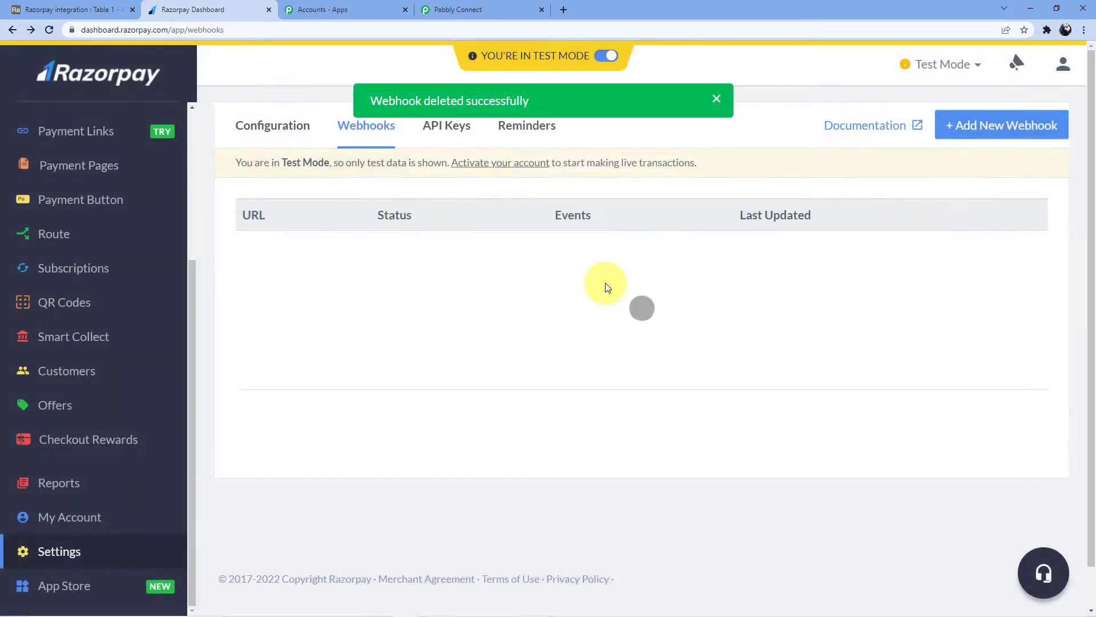
Create a Razorpay webhook with the pasted Pabbly URL subscribed to payment.captured.
click(945, 125)
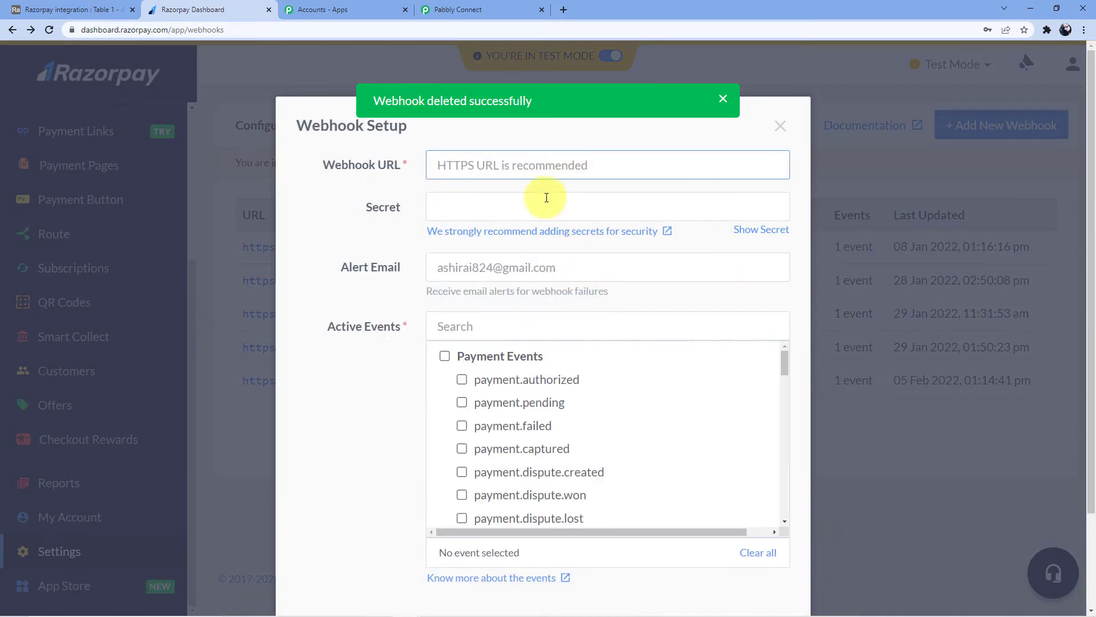
click(502, 175)
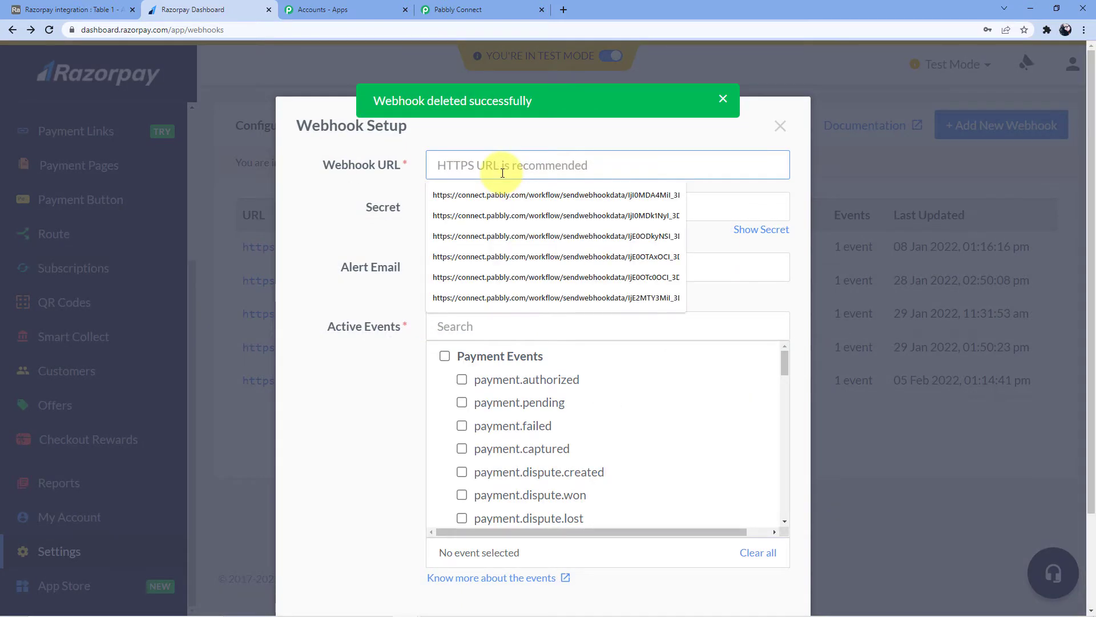
key(ctrl+v)
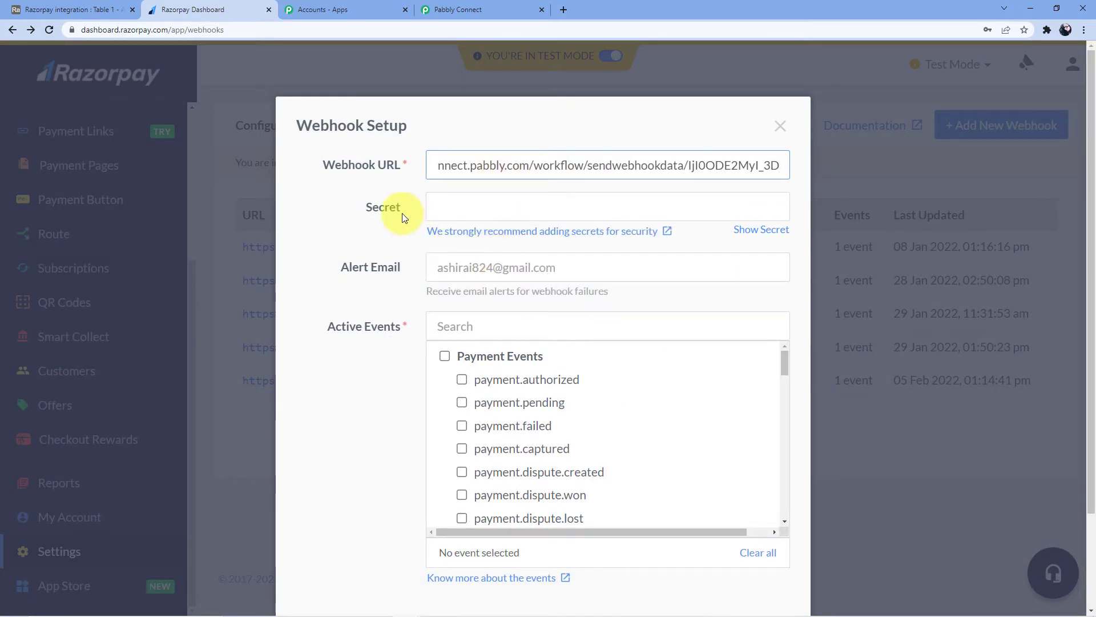
click(402, 214)
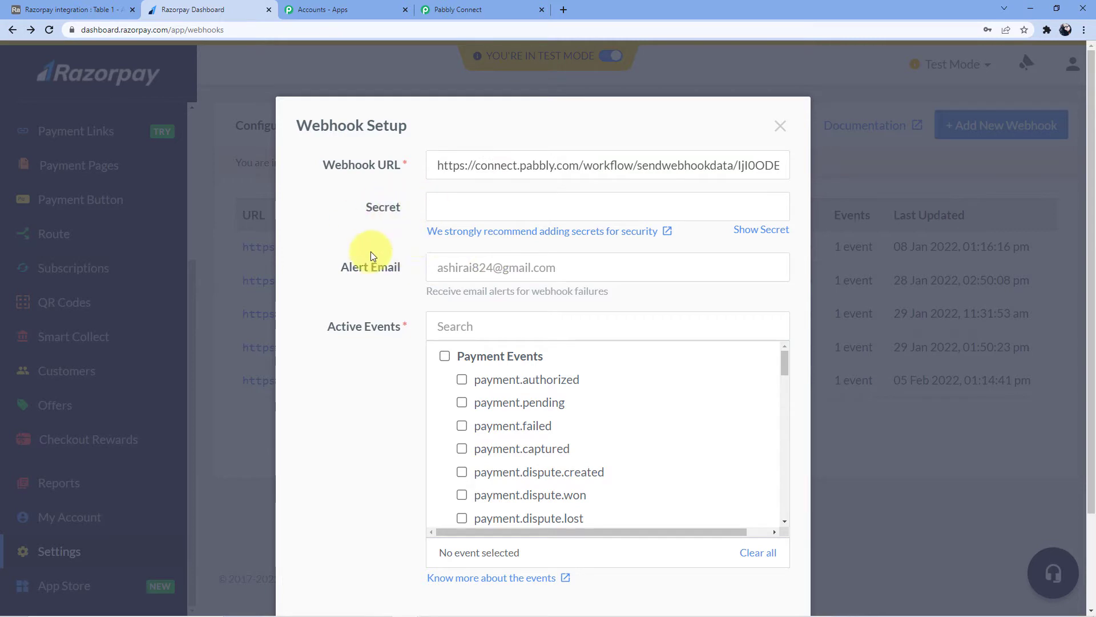
scroll(372, 252, down, 2)
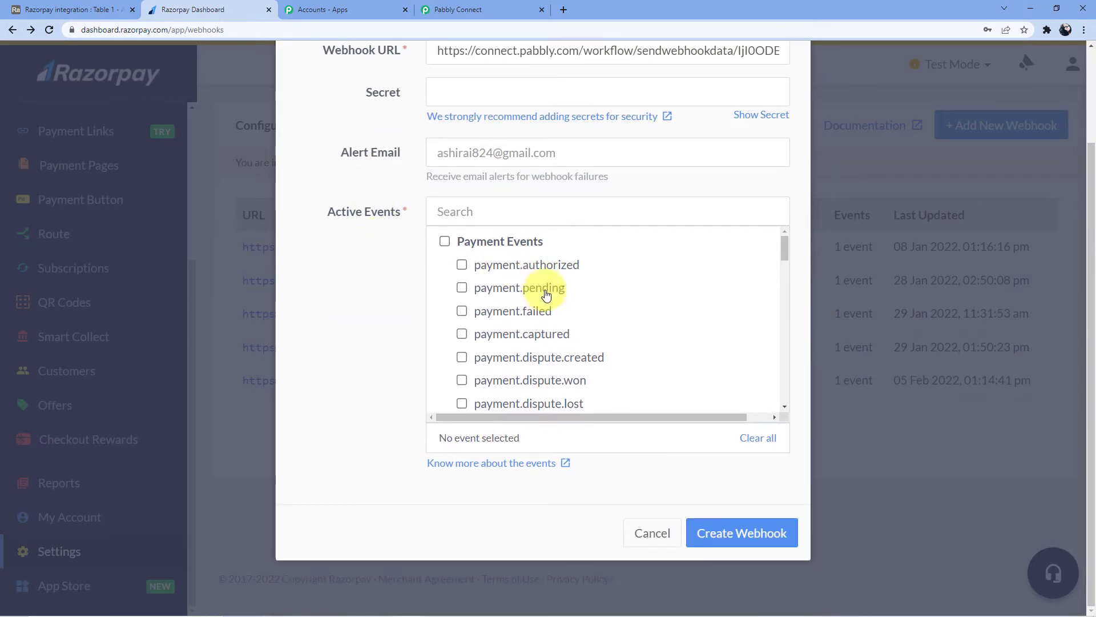
scroll(514, 291, down, 1)
click(514, 276)
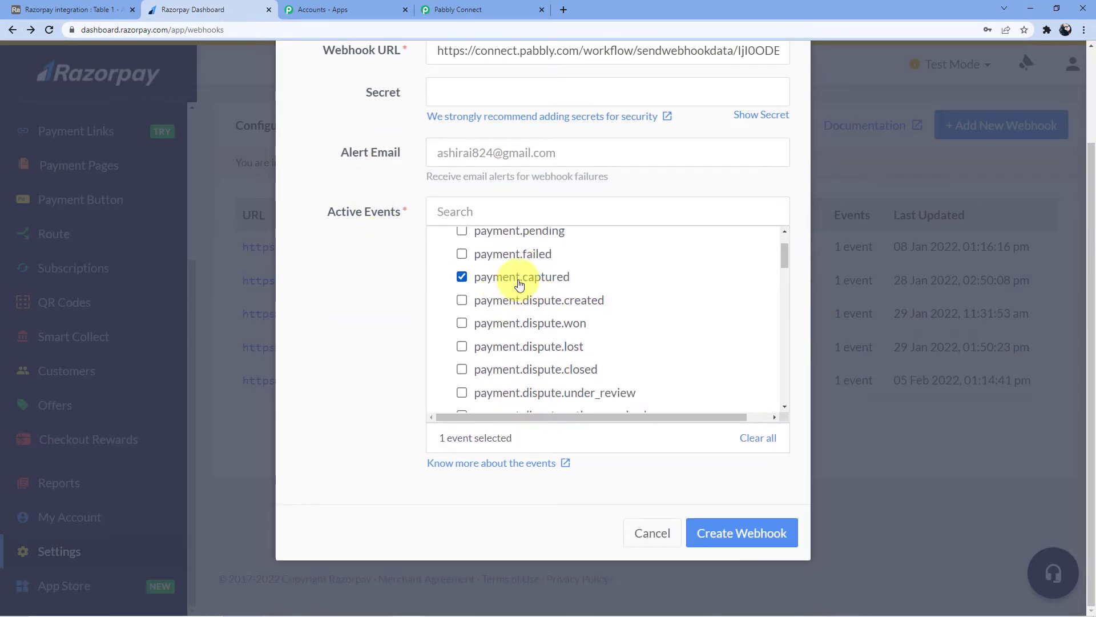
click(724, 531)
click(434, 10)
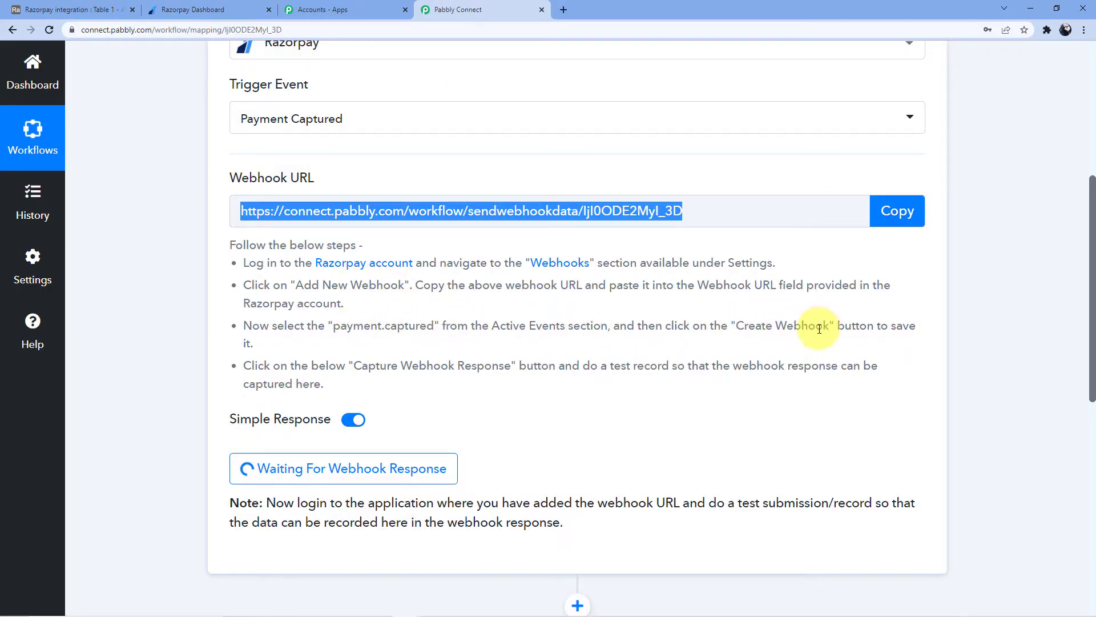
scroll(342, 342, down, 1)
scroll(328, 394, up, 1)
click(191, 10)
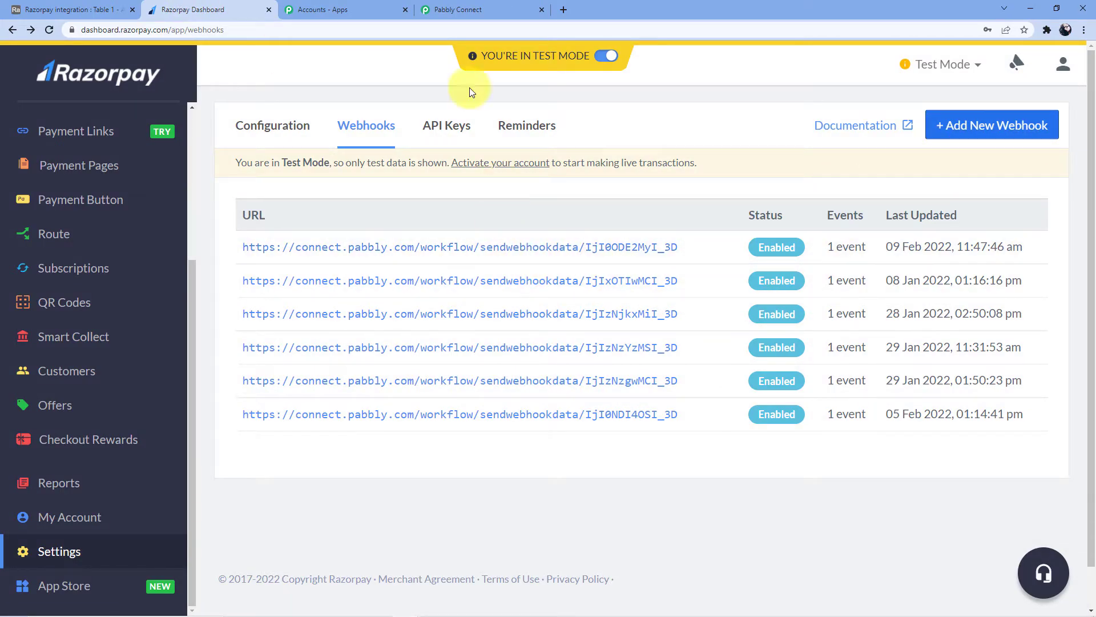
click(451, 10)
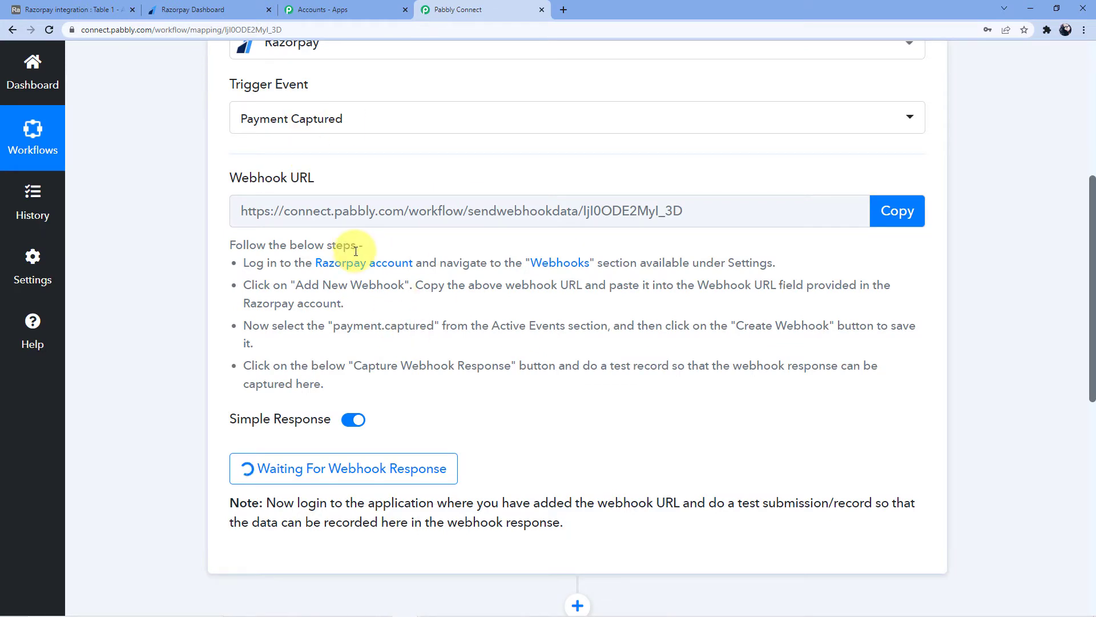
scroll(353, 257, up, 1)
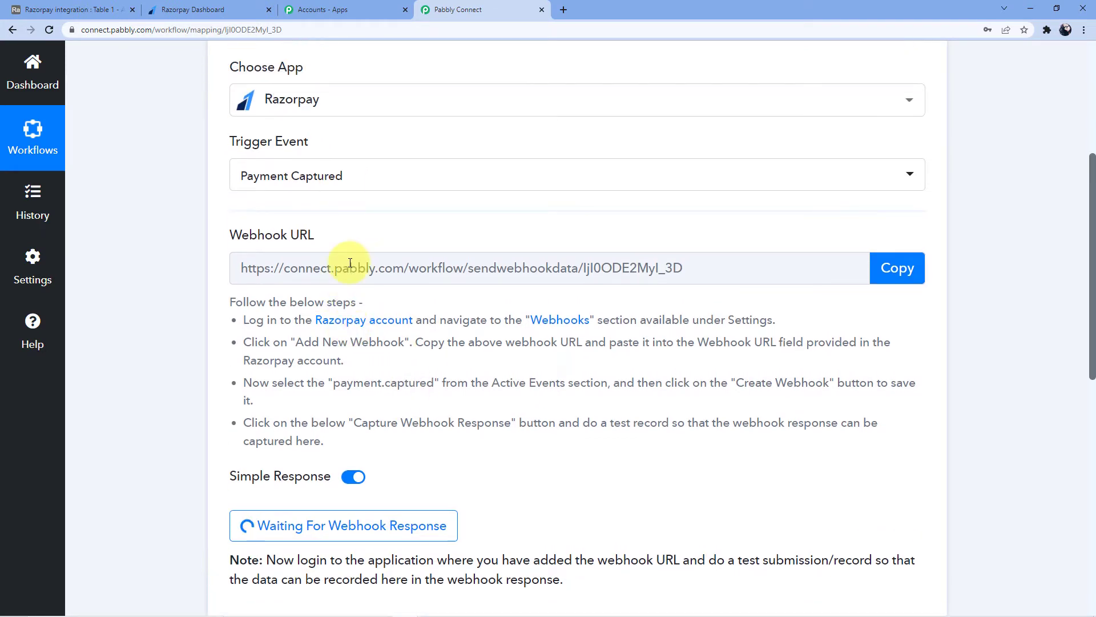
scroll(350, 263, down, 4)
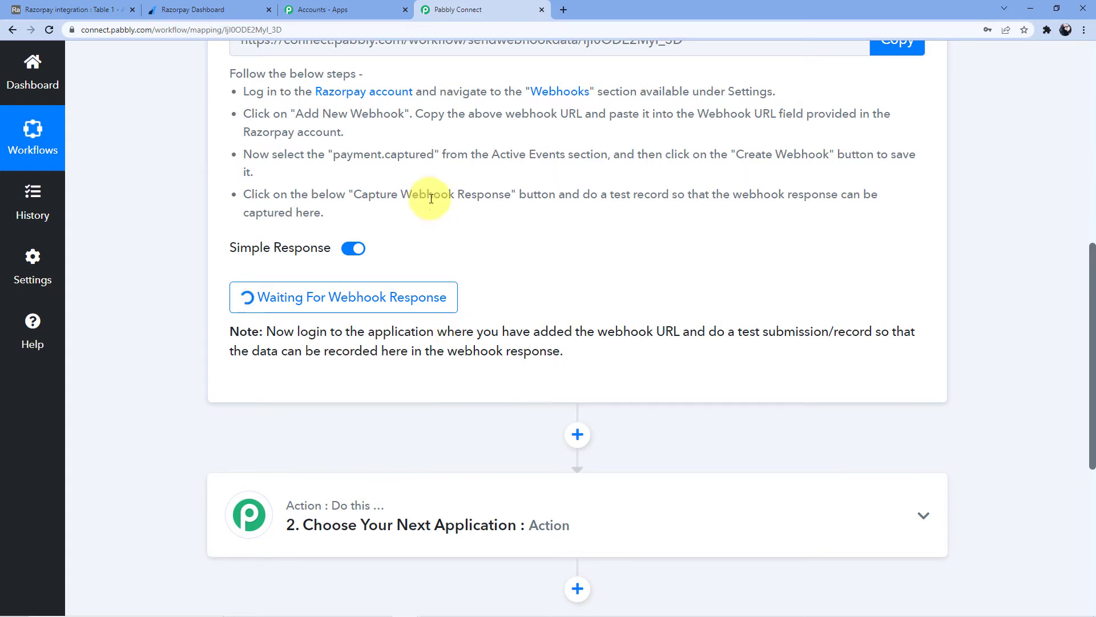
click(228, 10)
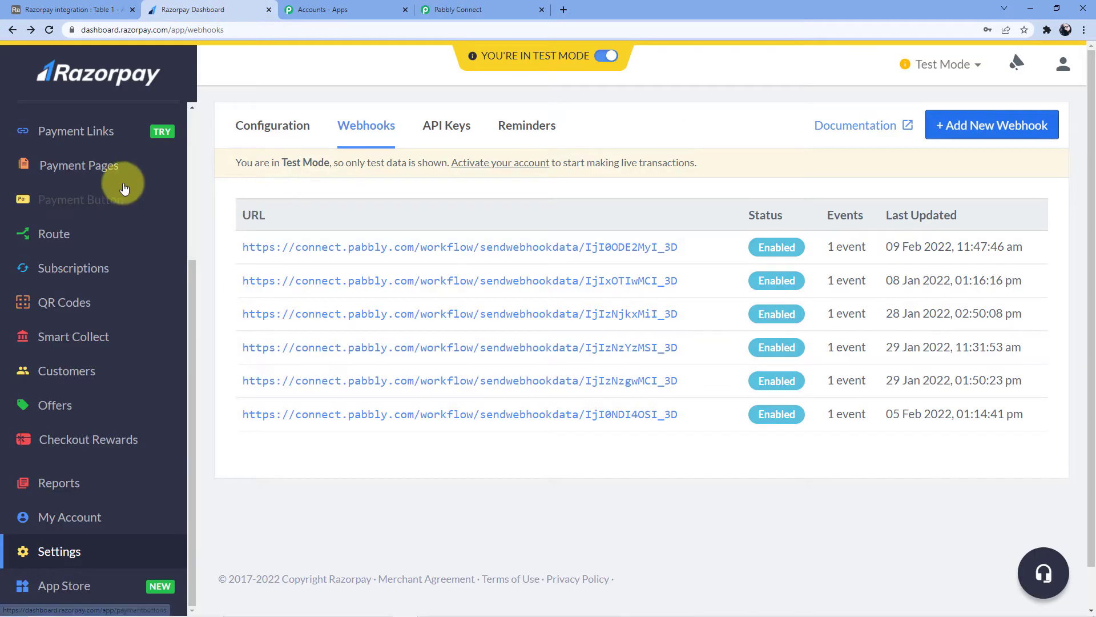
Duplicate the Social Media Marketing Tutorial payment page.
scroll(106, 228, up, 4)
scroll(104, 257, down, 2)
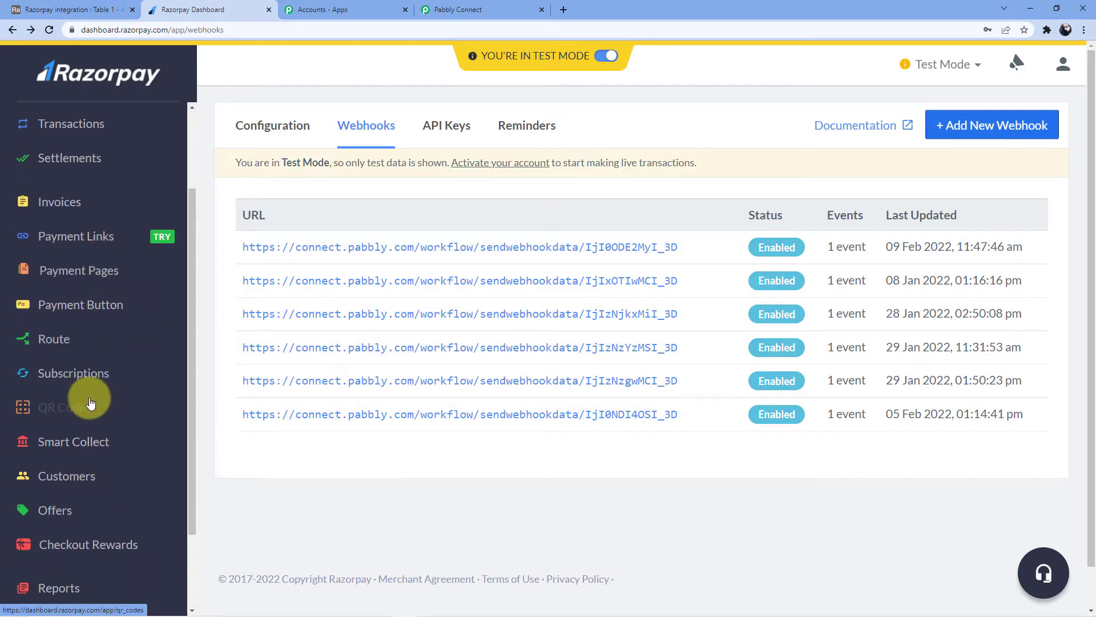
scroll(88, 397, down, 2)
scroll(108, 342, up, 2)
click(112, 272)
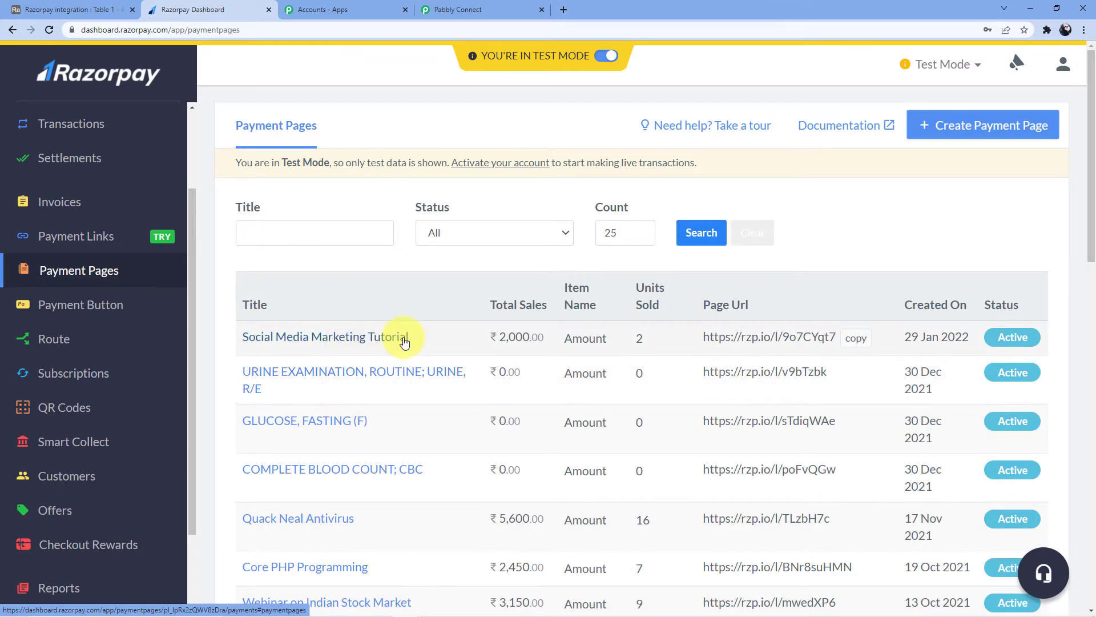
click(403, 340)
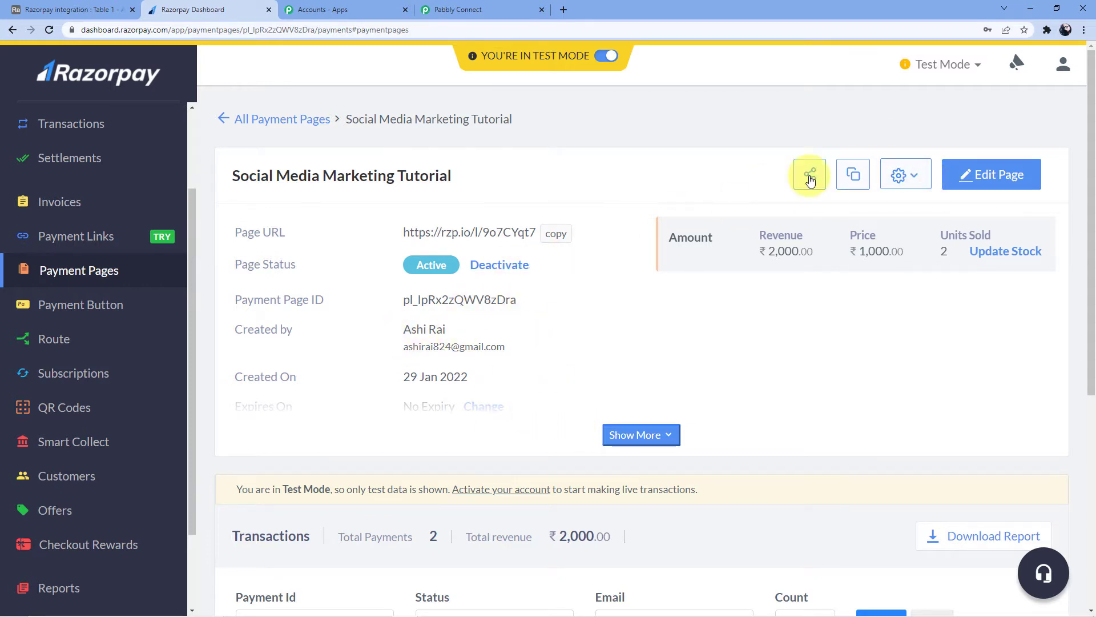
click(641, 435)
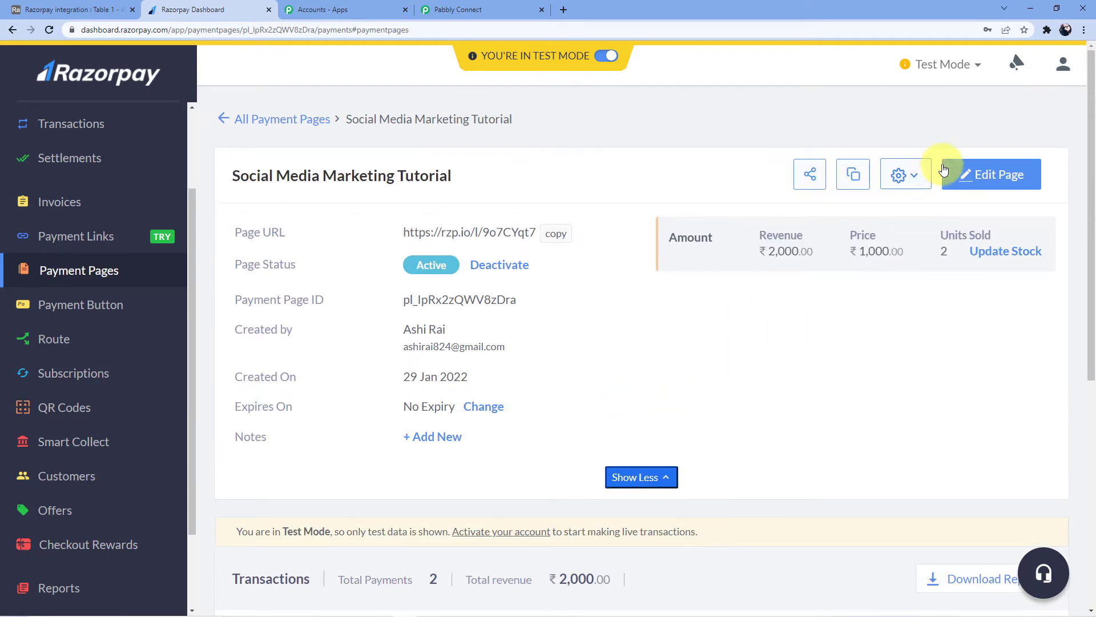
click(852, 175)
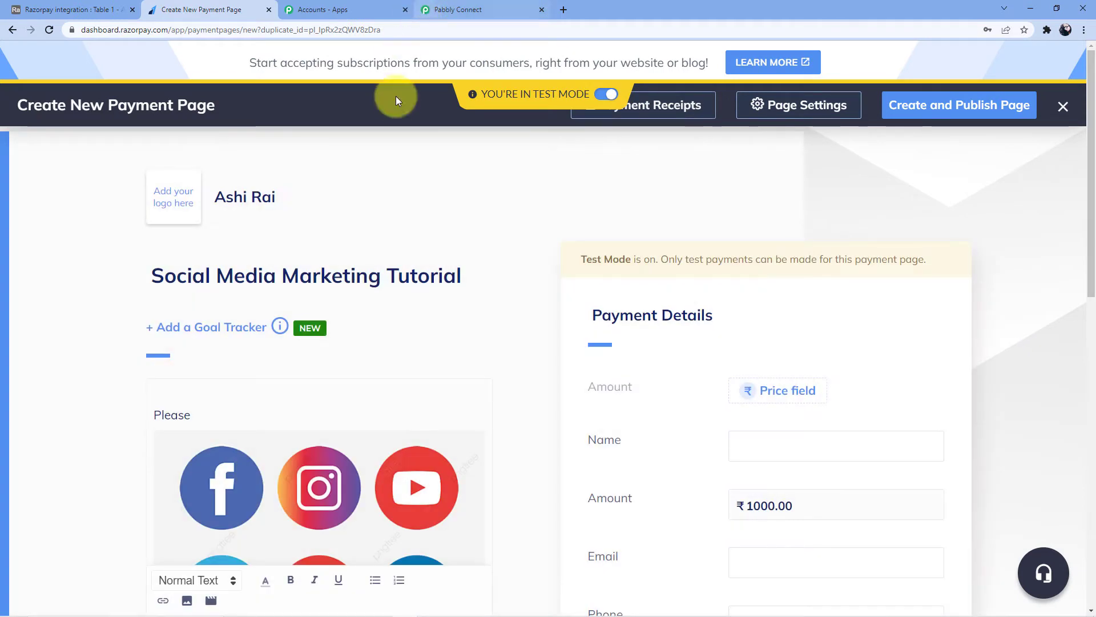
Attempt to publish the duplicated payment page.
scroll(620, 287, down, 3)
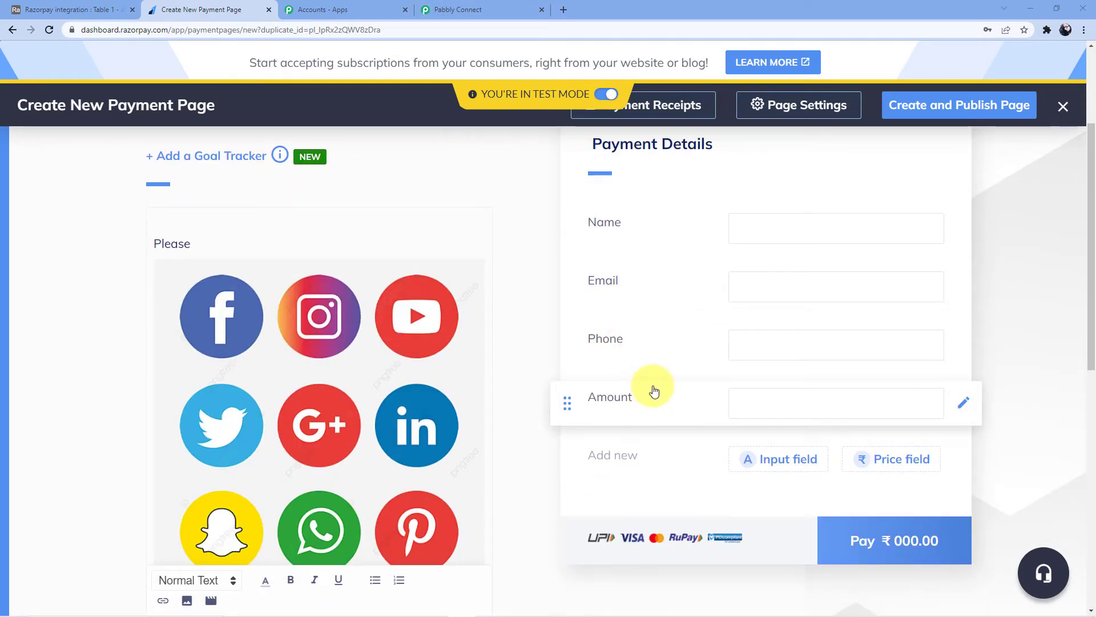
scroll(651, 388, up, 3)
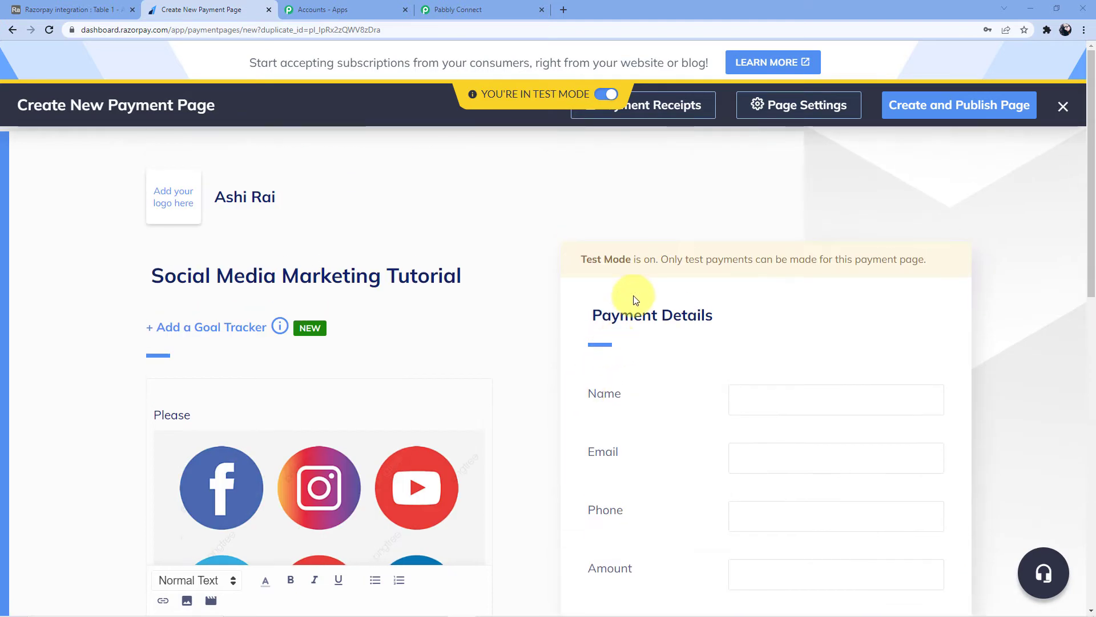
click(928, 109)
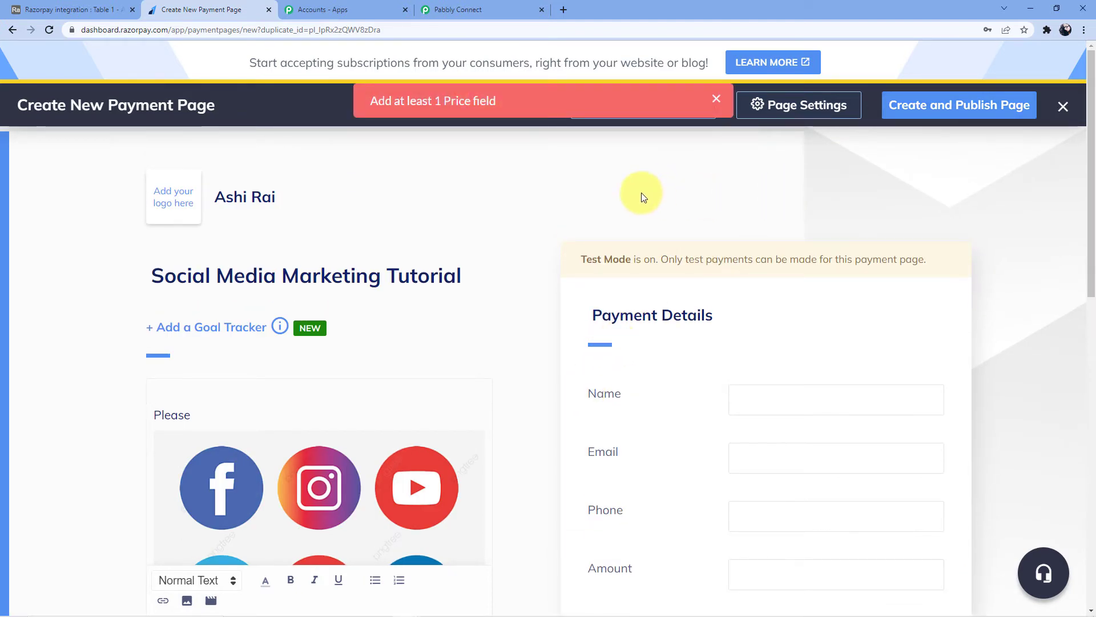
scroll(643, 197, down, 4)
scroll(834, 398, up, 4)
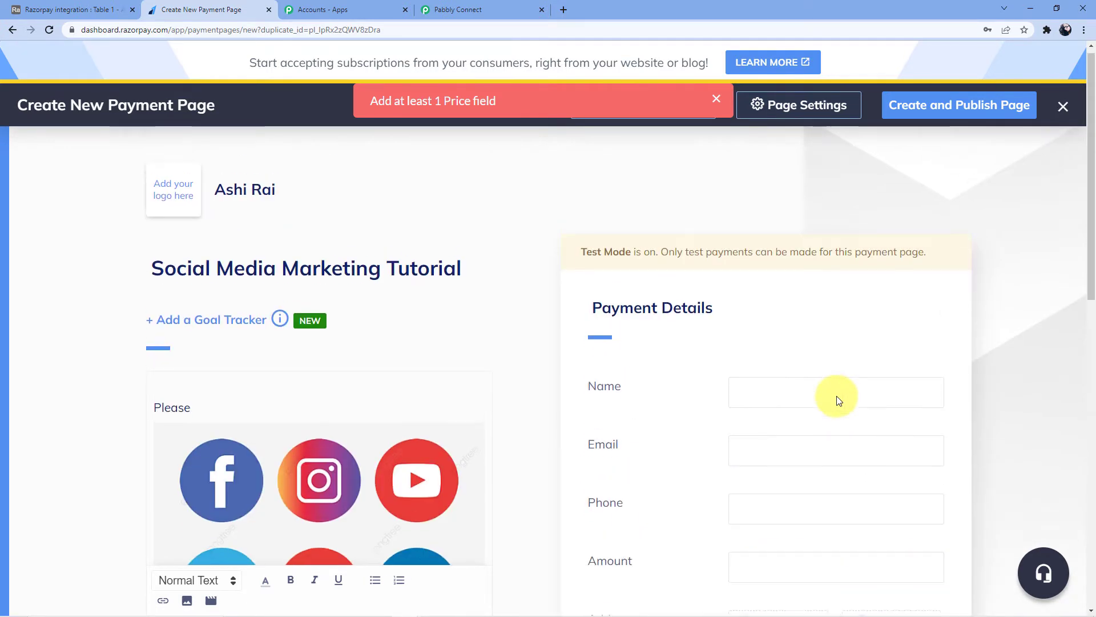
scroll(822, 414, down, 3)
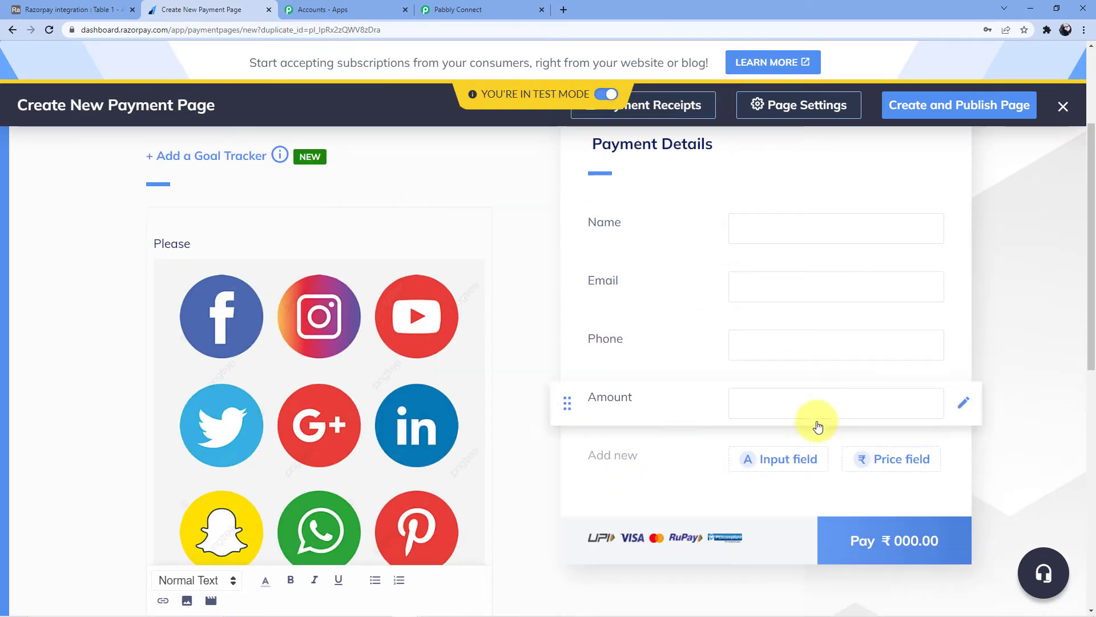
Delete the customer-entered Amount field from the duplicated page.
click(907, 458)
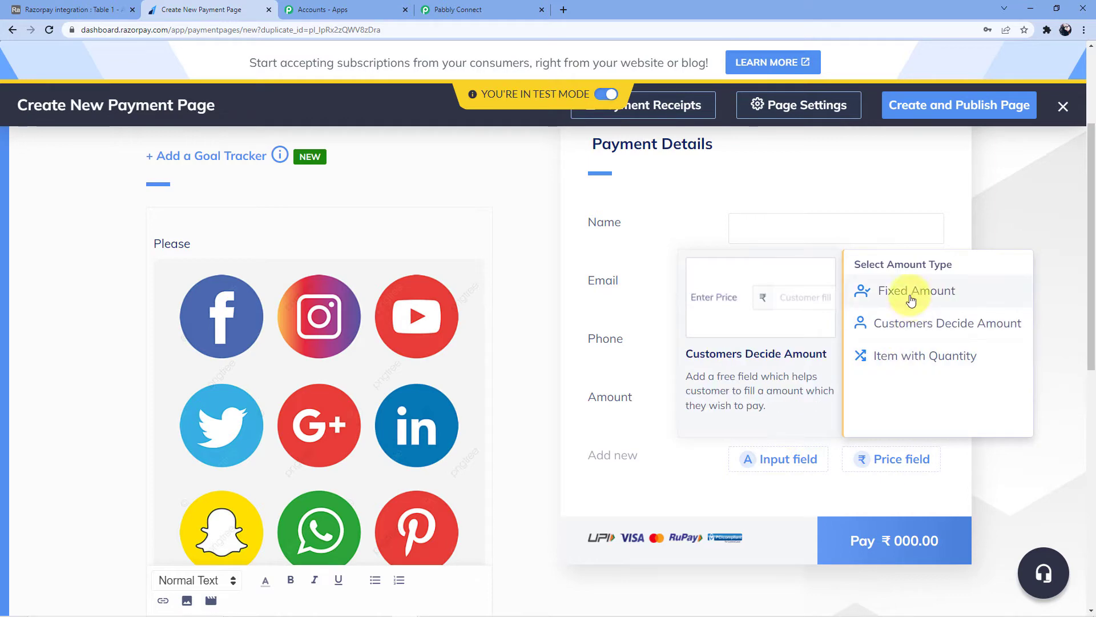
click(811, 405)
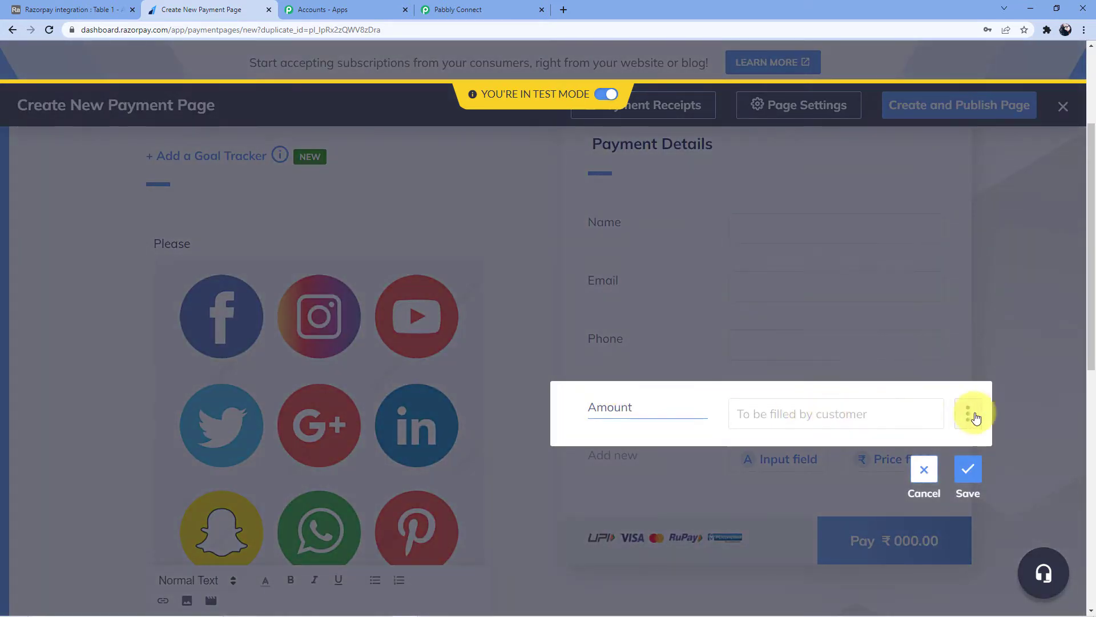
click(968, 414)
click(931, 374)
Add a Fixed Amount field labelled 'Price' at ₹400.00 and save it.
click(894, 401)
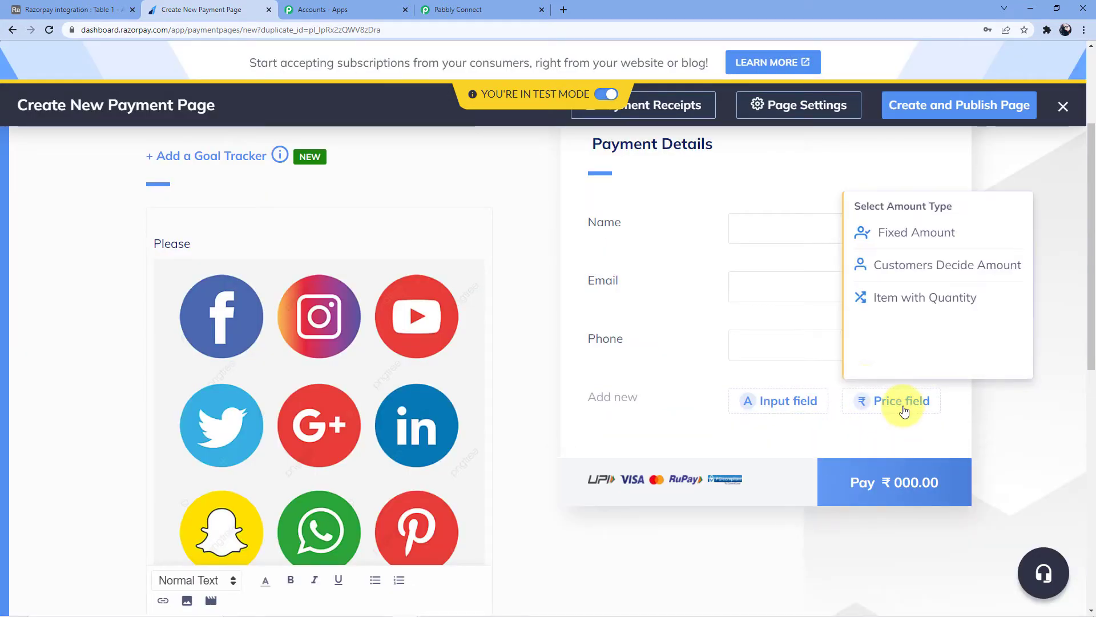
click(908, 236)
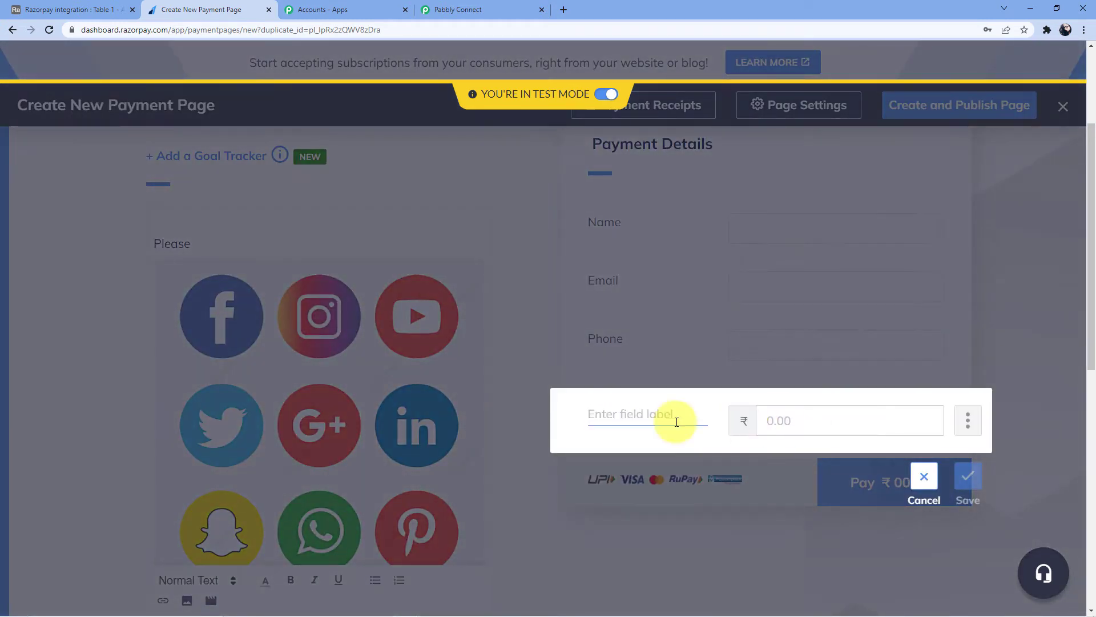
text(Amount)
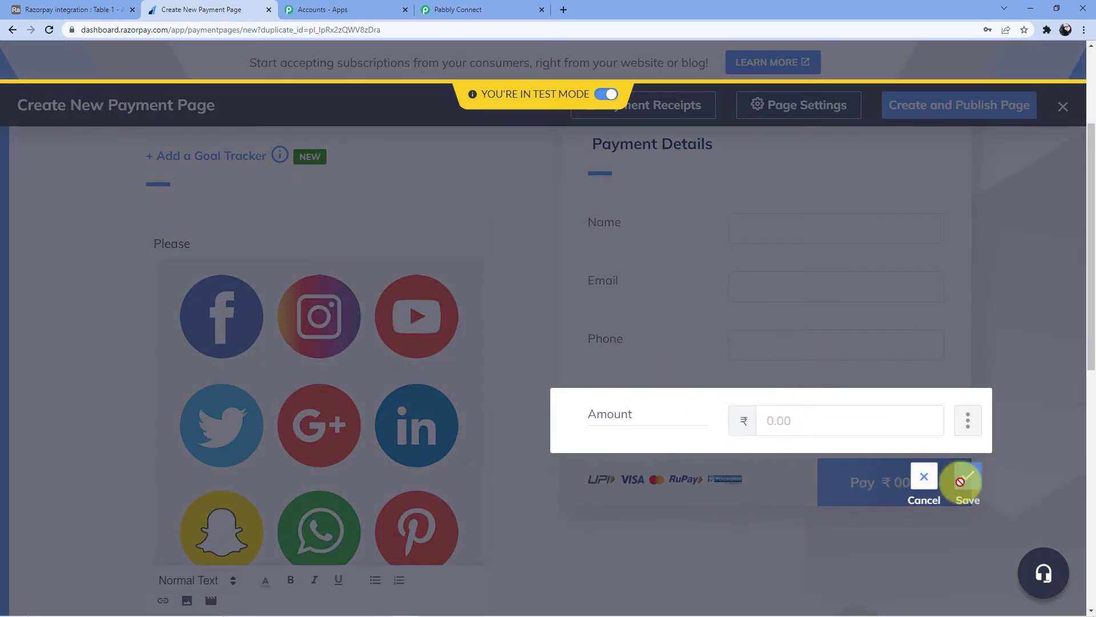
click(685, 413)
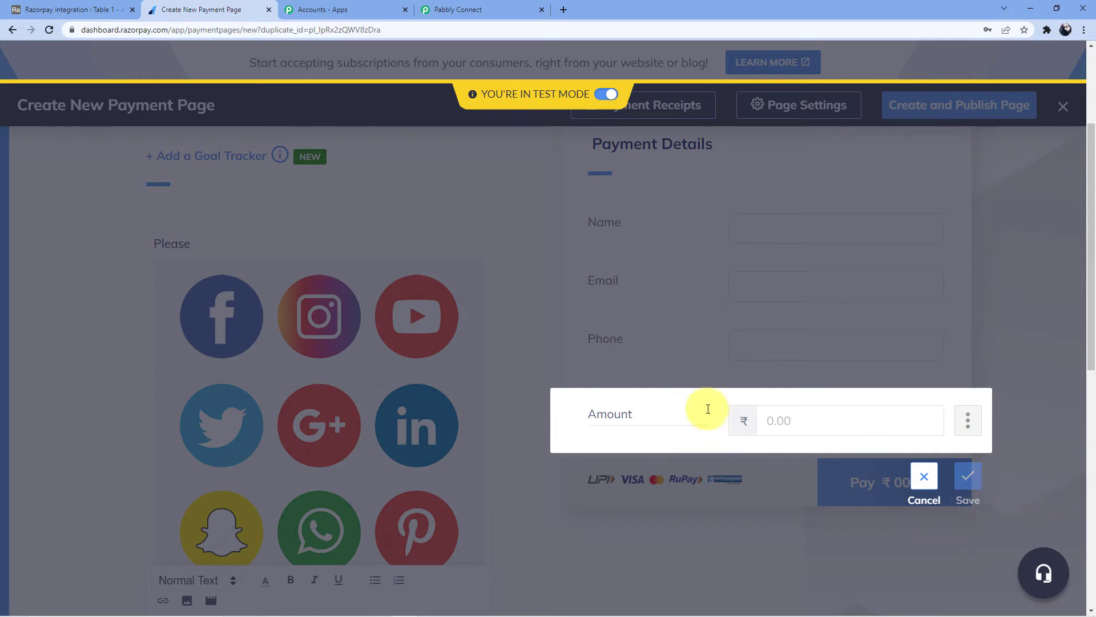
click(682, 412)
key(BackSpace)
key(BackSpace)
key(BackSpace)
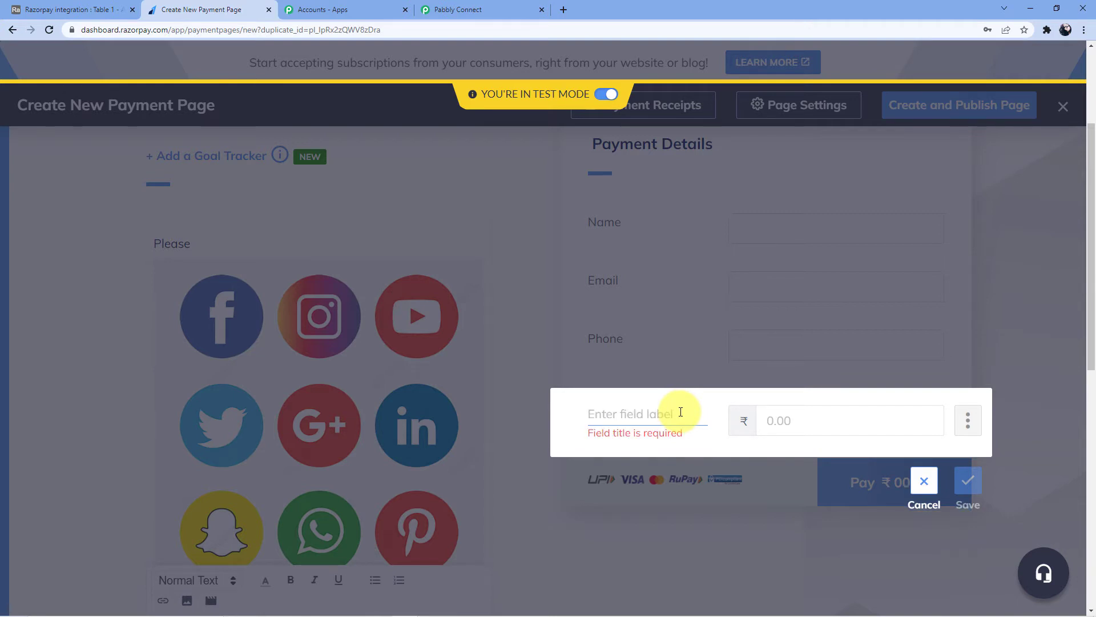
text(Amo)
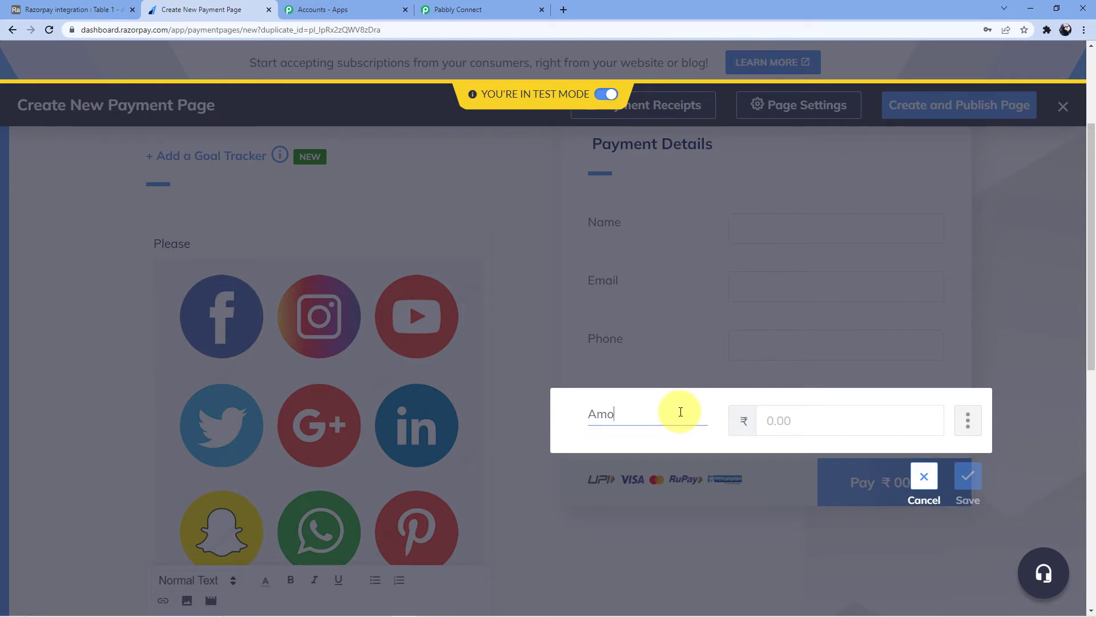
key(BackSpace)
key(BackSpace)
key(BackSpace)
text(Price)
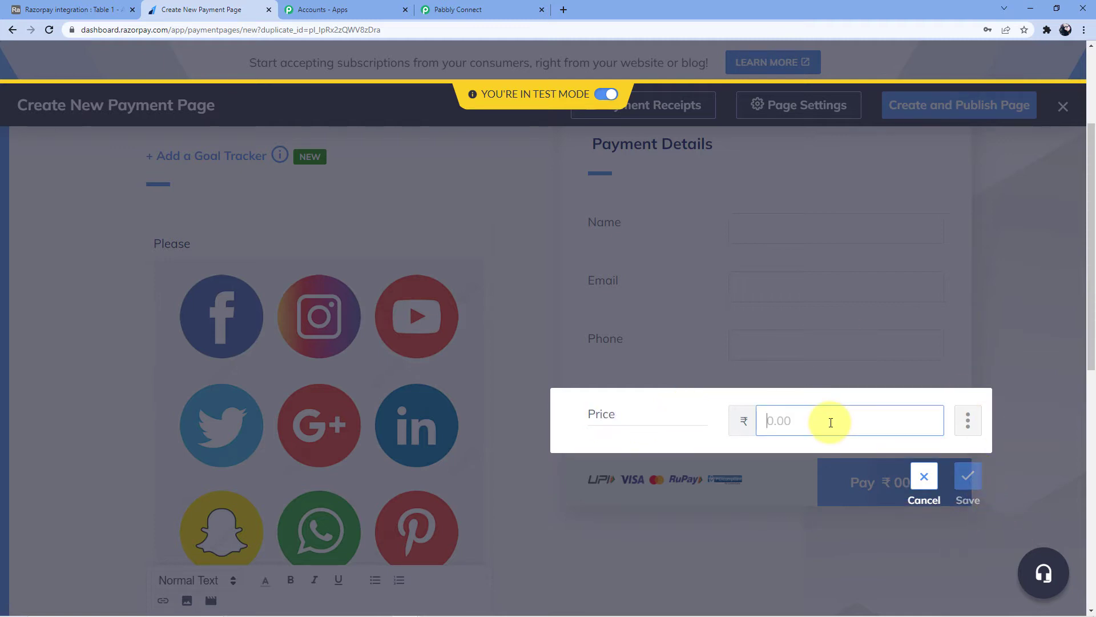
click(766, 420)
text(40)
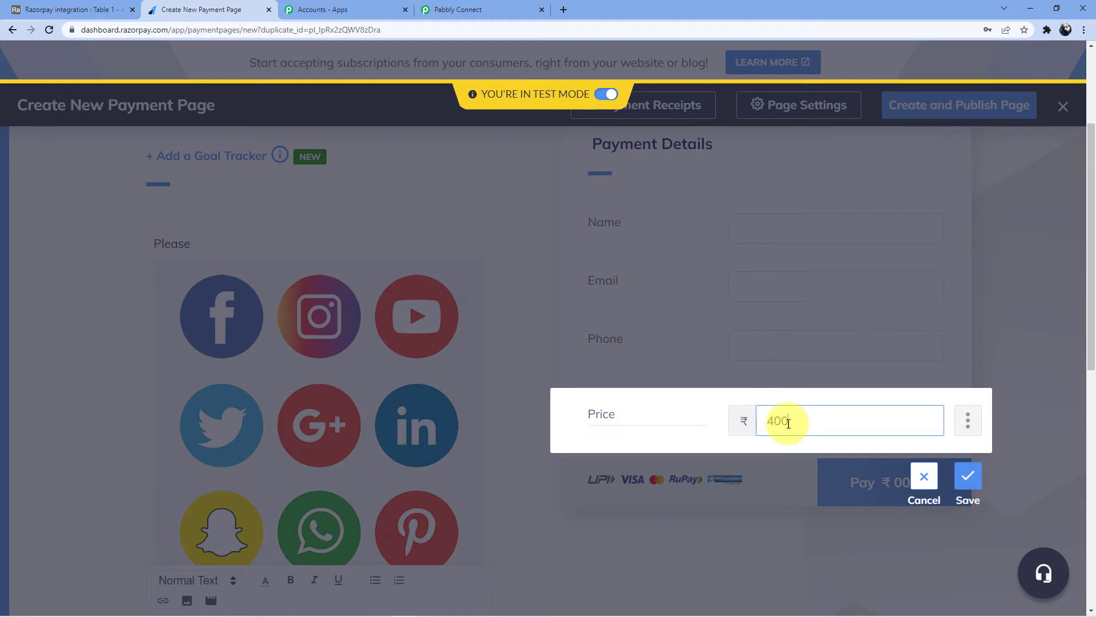
text(0)
click(968, 476)
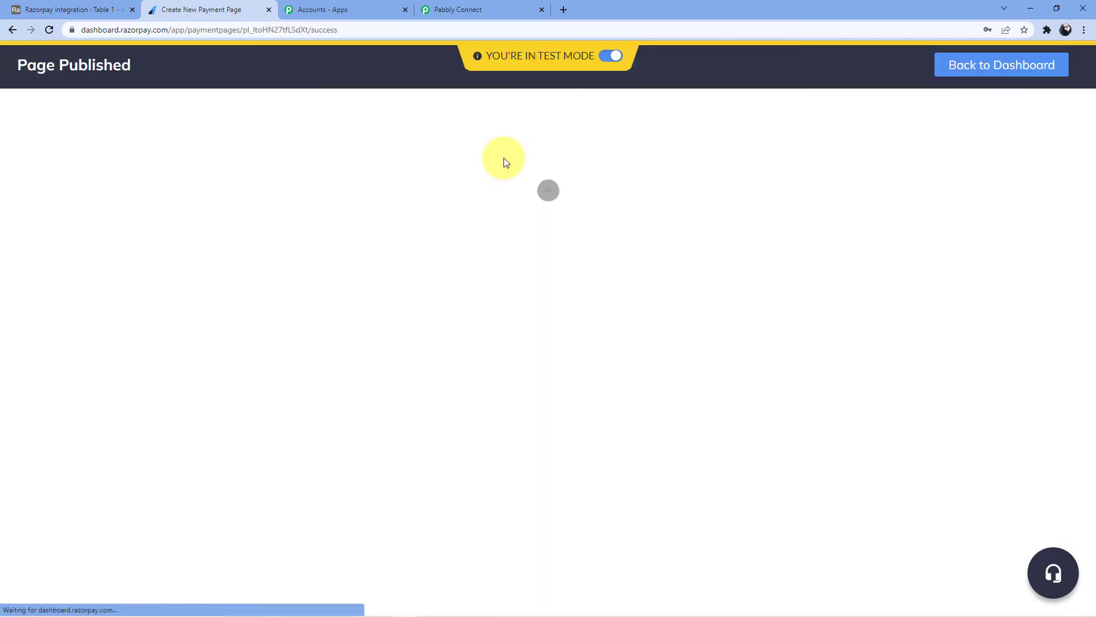
Copy the live payment page's URL and open a new browser tab.
click(458, 258)
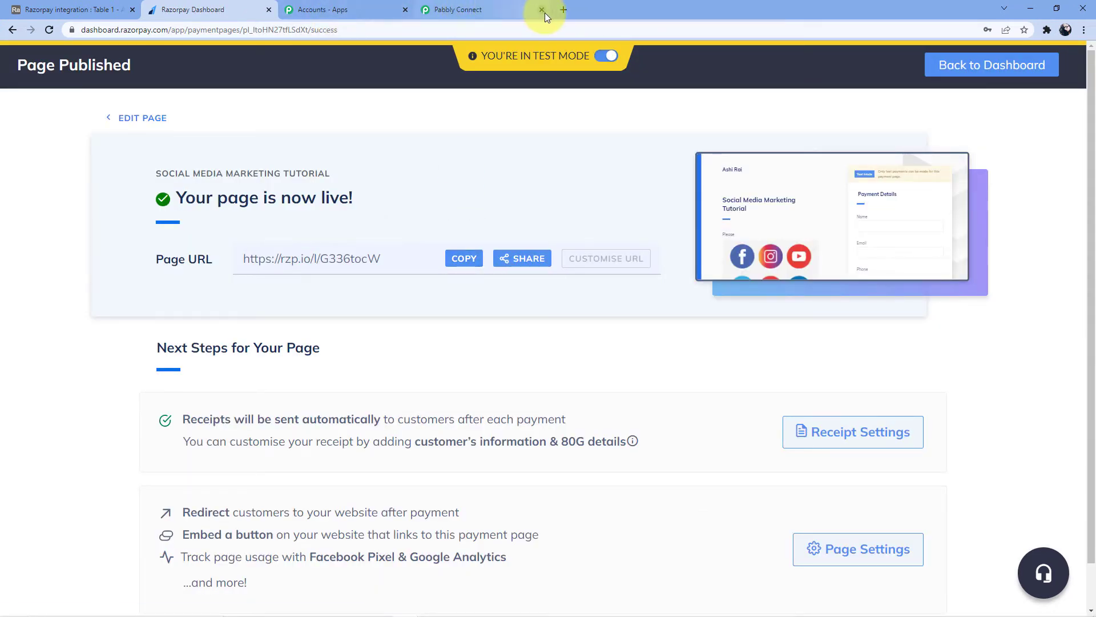
click(563, 9)
click(567, 24)
Open the copied rzp.io payment page and enter the buyer's full name.
key(ctrl+v)
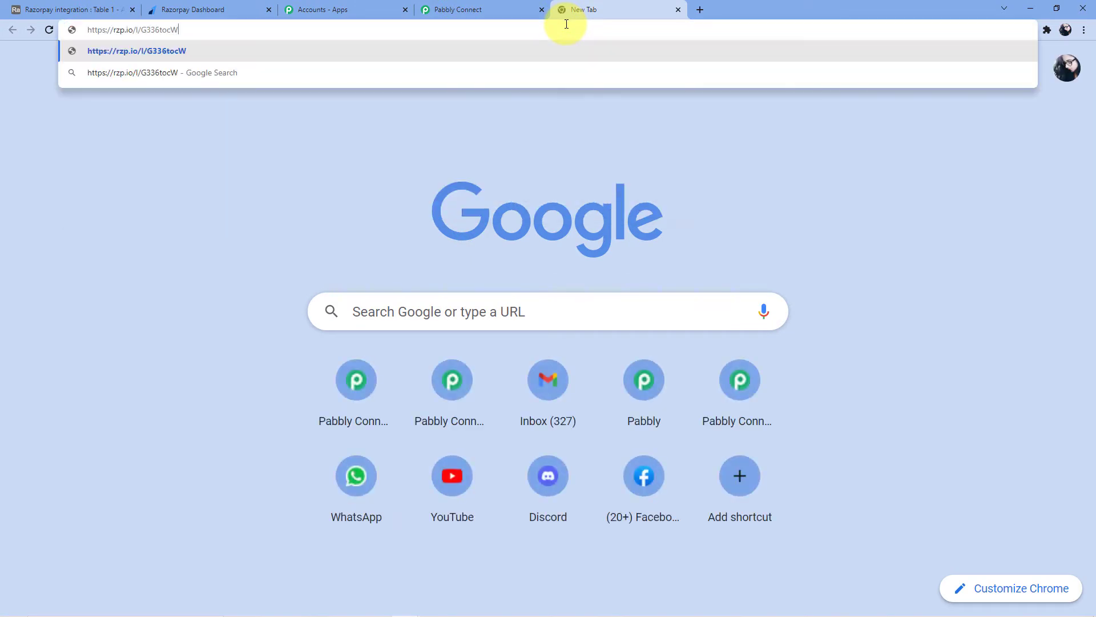
key(Return)
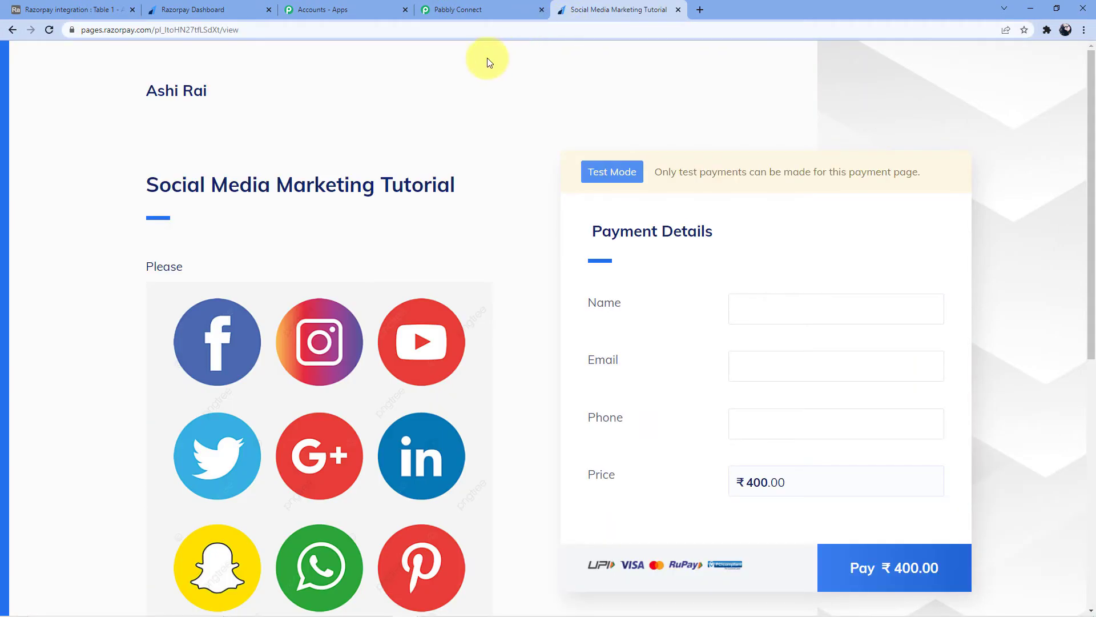
scroll(800, 172, down, 2)
click(785, 197)
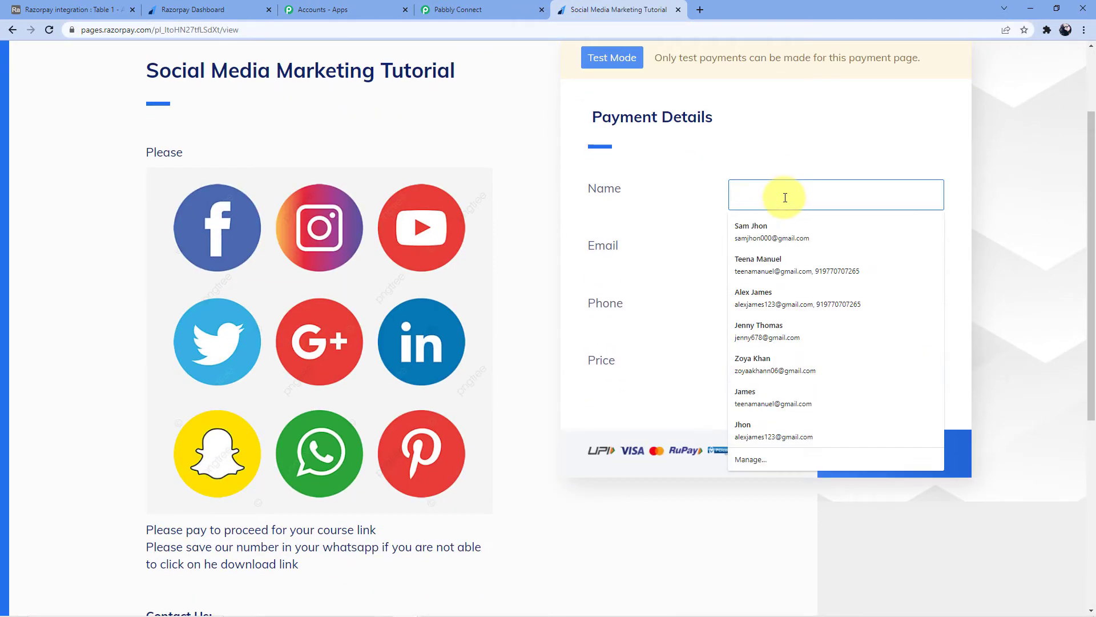
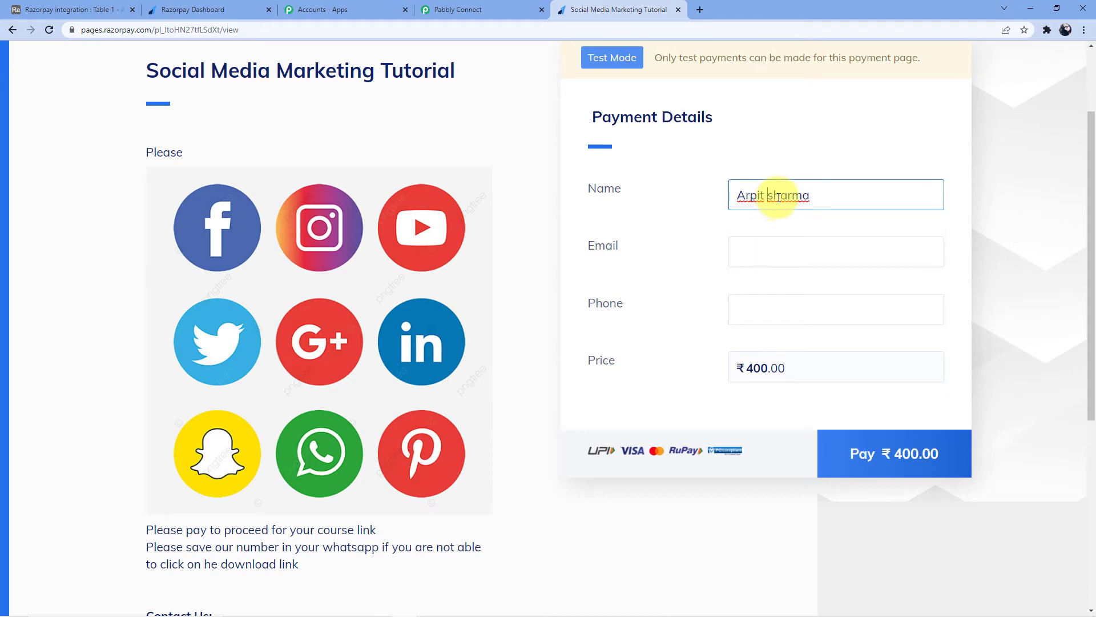
double_click(774, 195)
text(Sharma)
Fill in the buyer's e-mail and phone number, then submit the ₹400 payment.
click(780, 246)
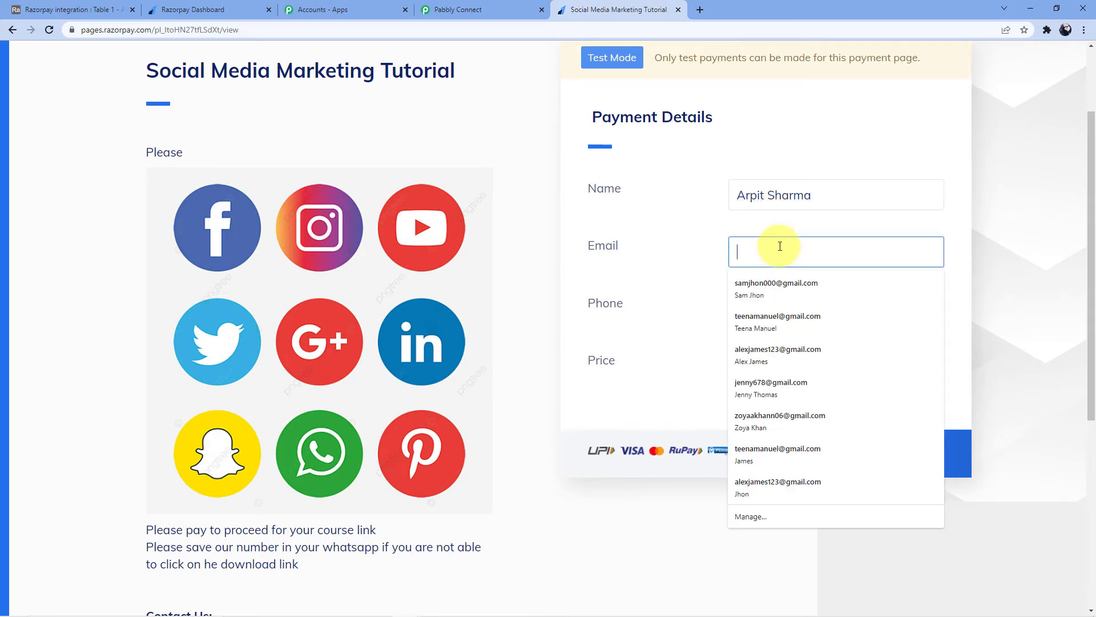
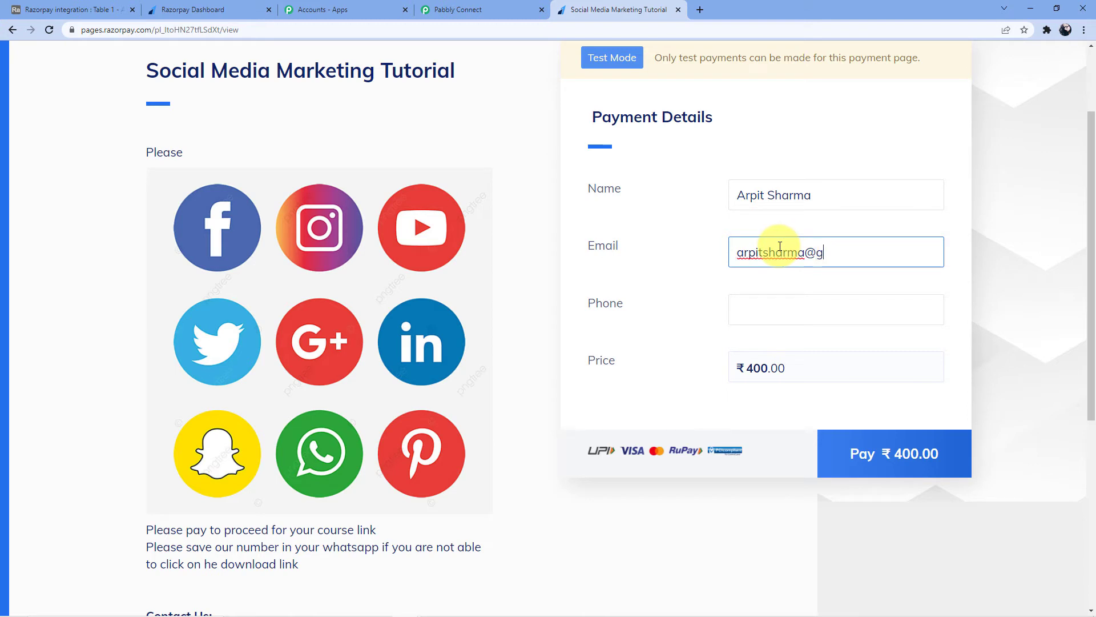
click(739, 307)
text(09)
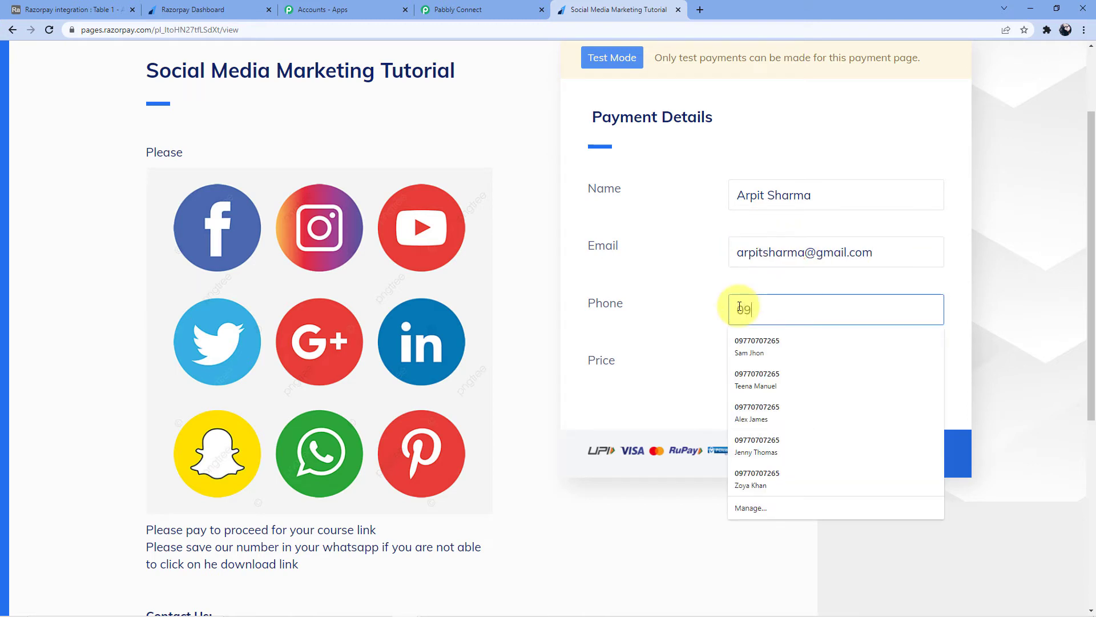
text(87654321)
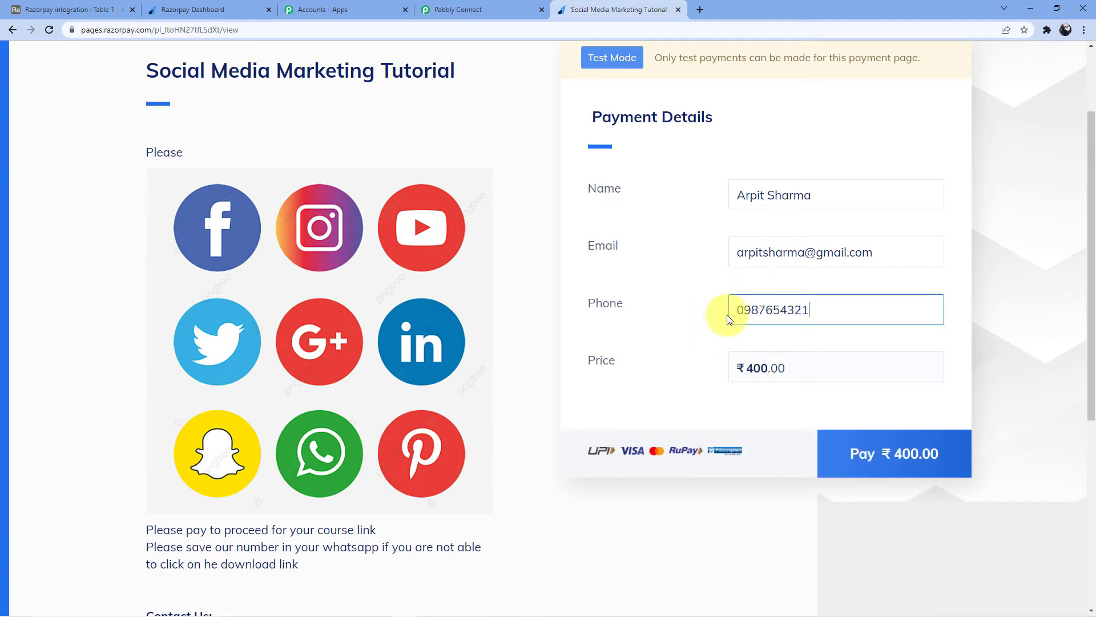
scroll(725, 318, down, 1)
click(874, 401)
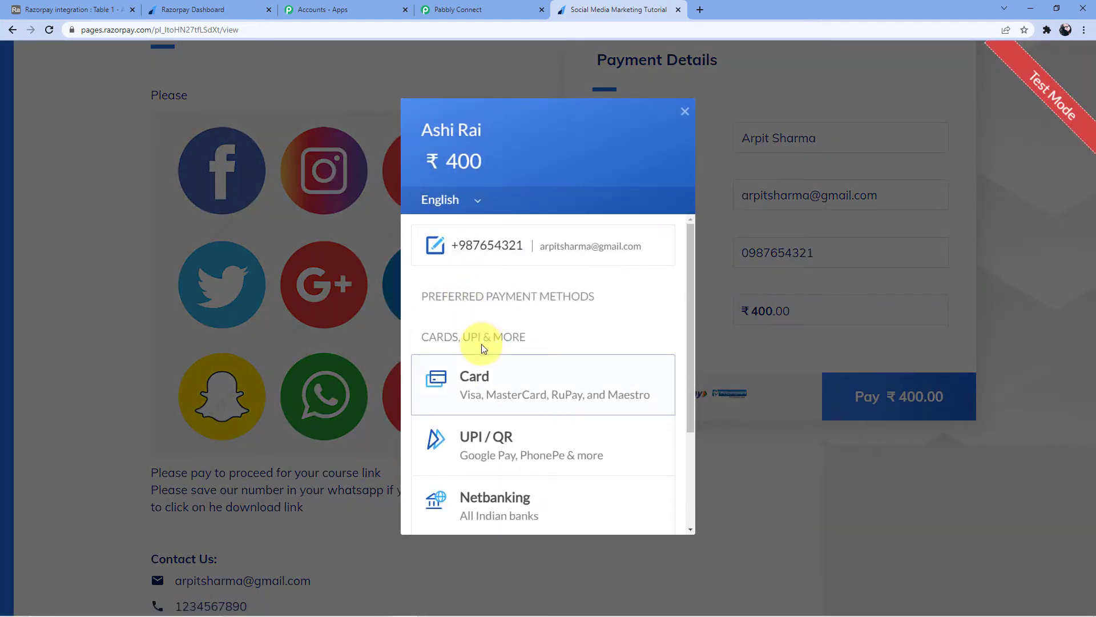
scroll(514, 363, down, 1)
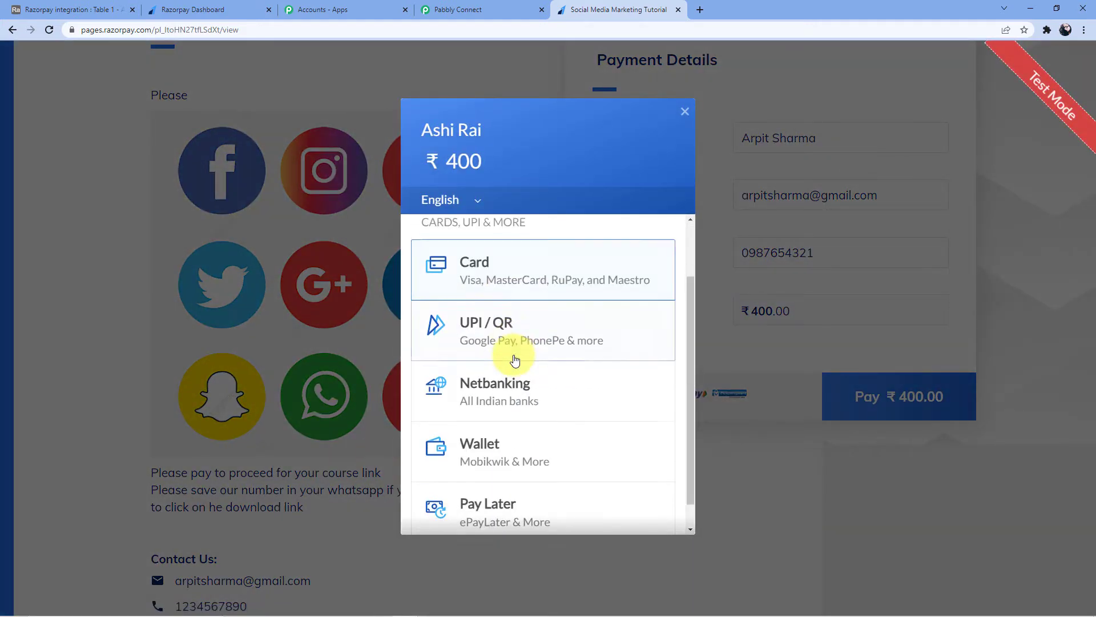
scroll(502, 320, up, 2)
click(509, 336)
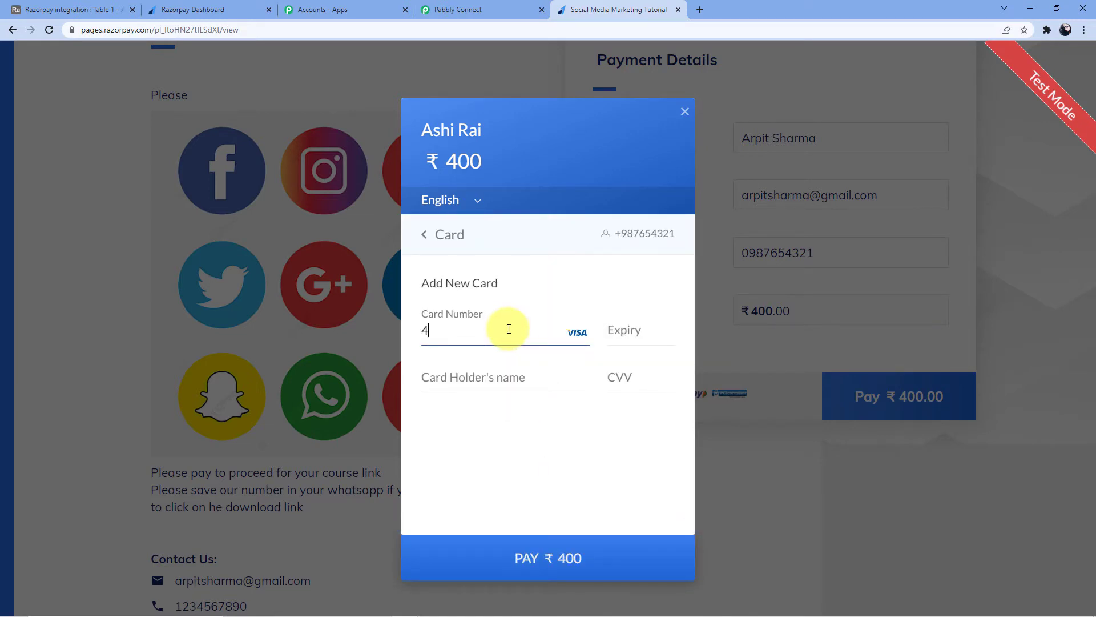
text(4111 1111 1111)
click(628, 330)
text(11 / 2)
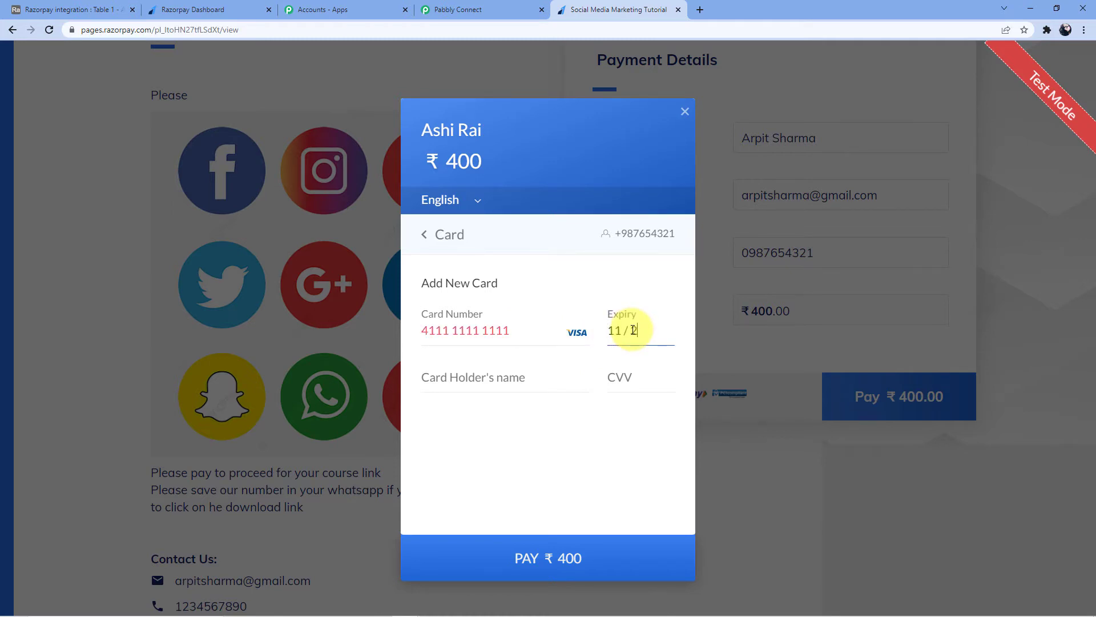
text(4)
click(518, 329)
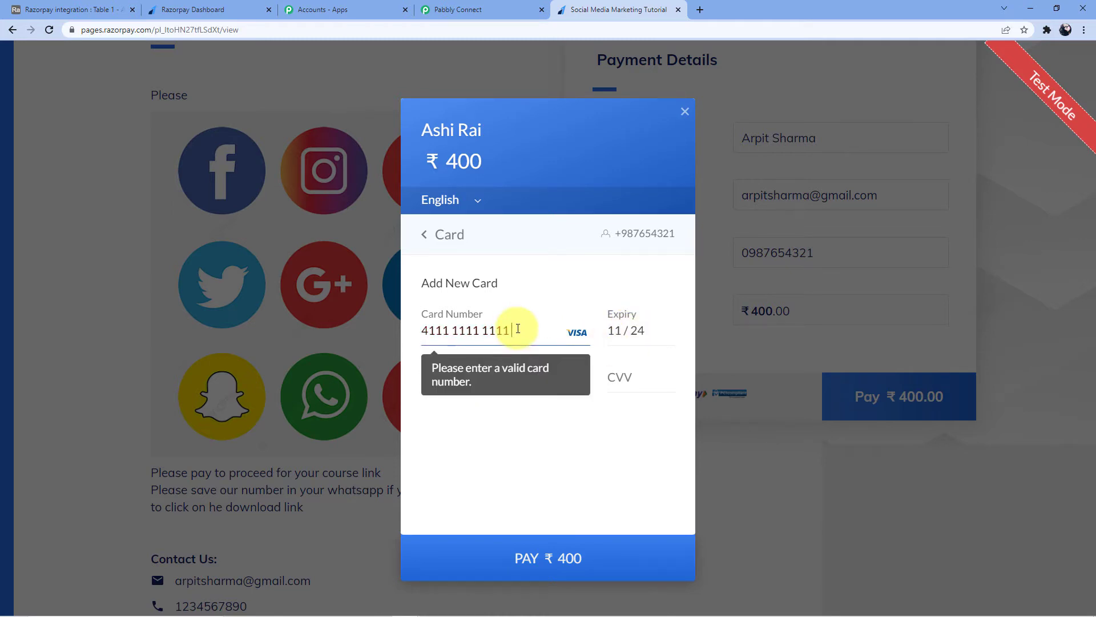
click(473, 378)
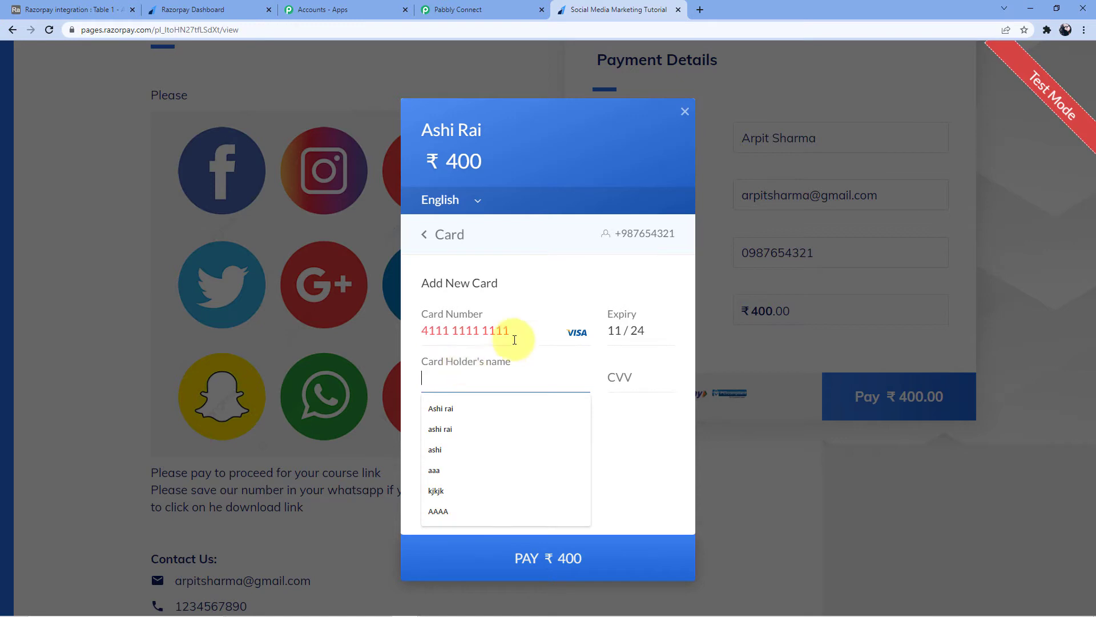
click(516, 332)
text(1111)
click(498, 379)
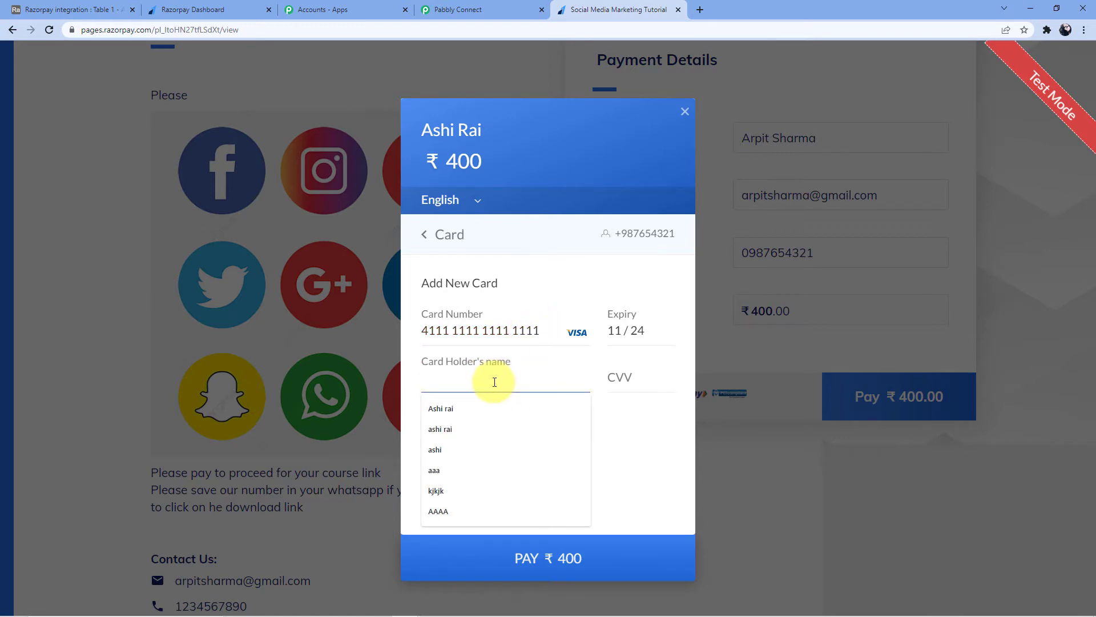
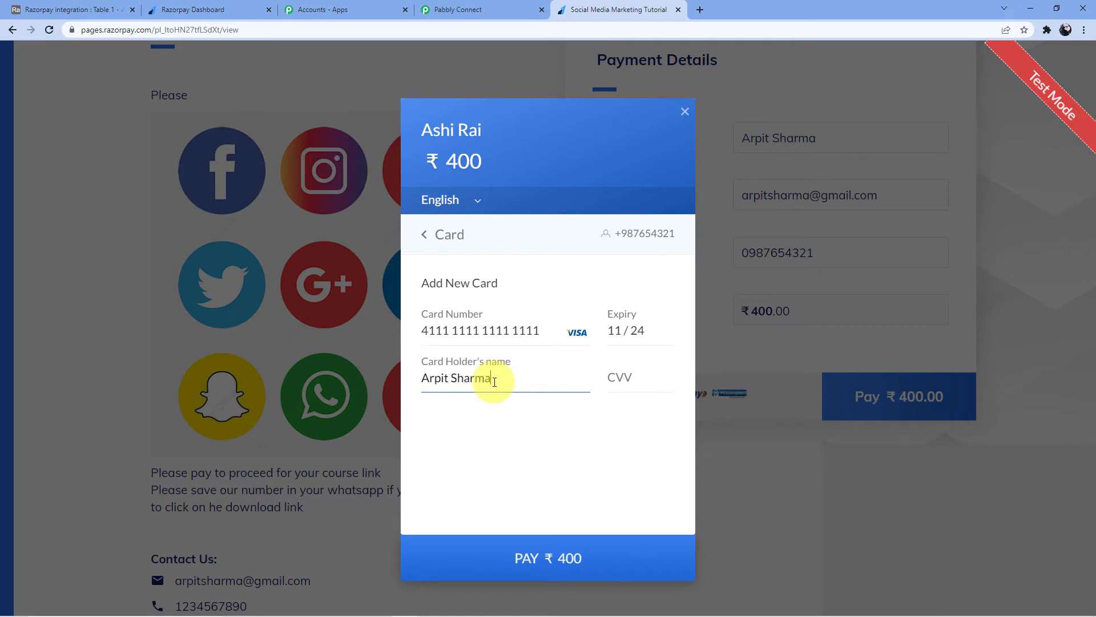
click(615, 376)
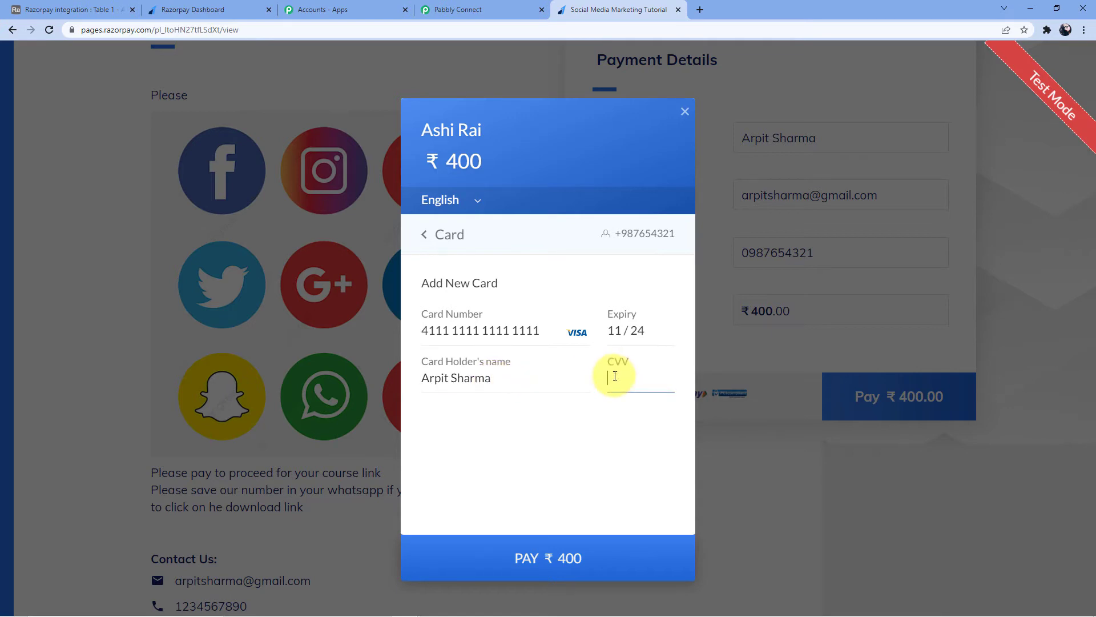
text(123)
Submit the ₹400 card payment and mark it Success on the demo bank page.
click(531, 553)
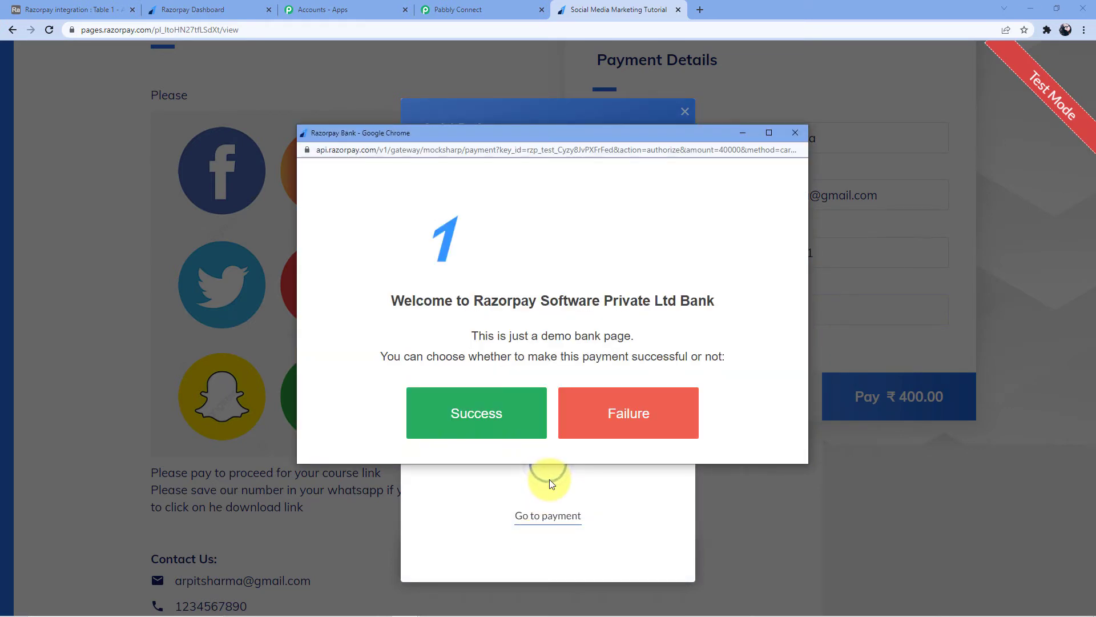
click(508, 411)
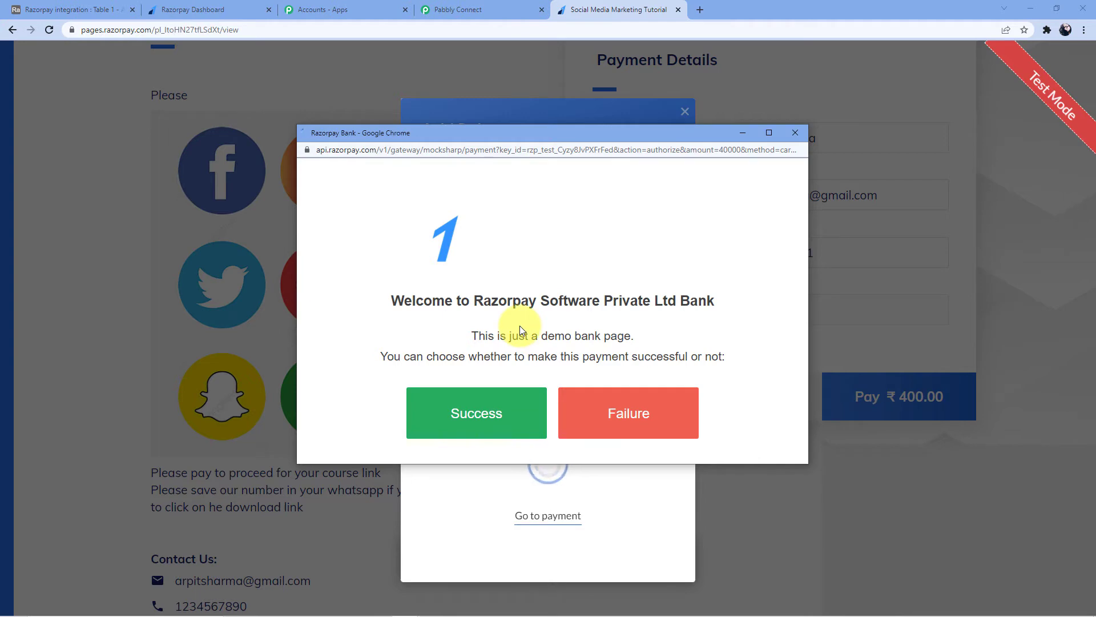
click(472, 415)
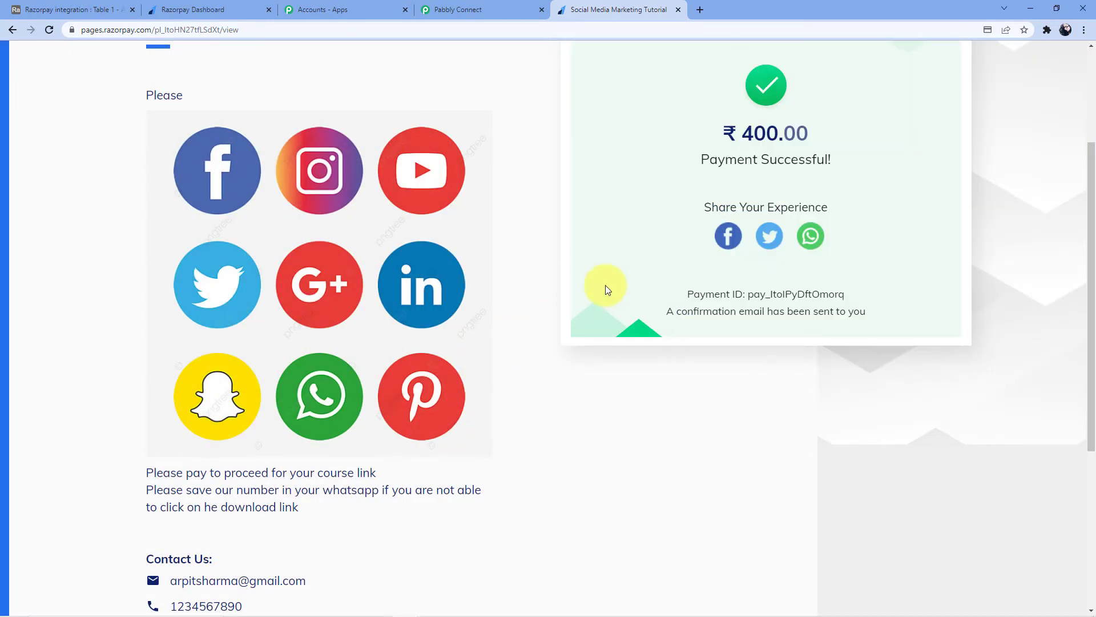
scroll(628, 297, up, 3)
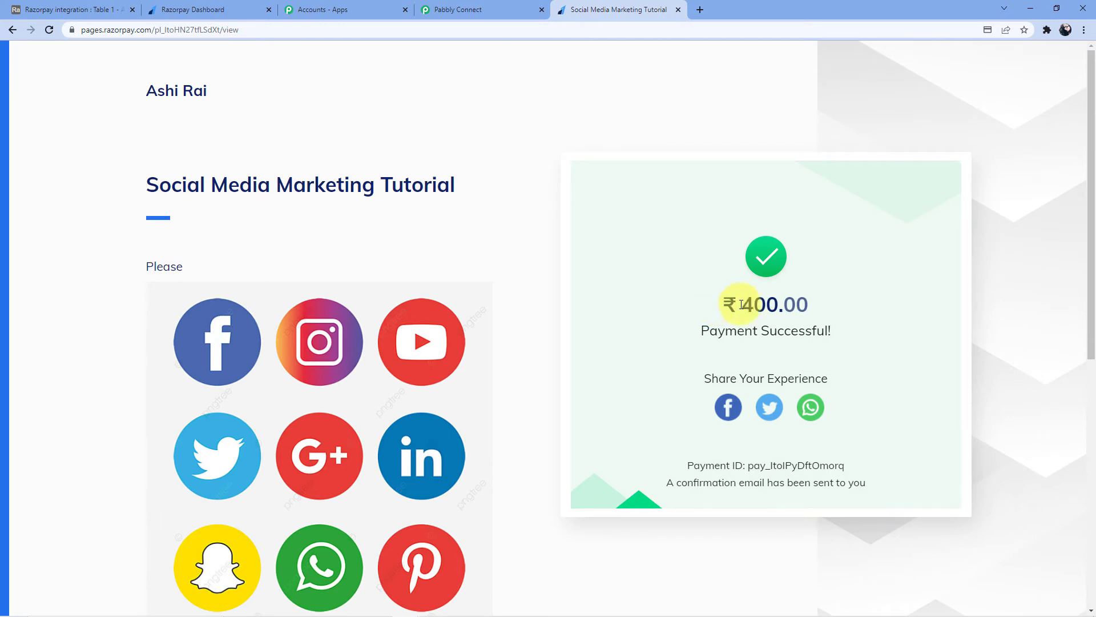
Review the Razorpay webhook response in Pabbly, checking the 40000 payment amount.
click(455, 10)
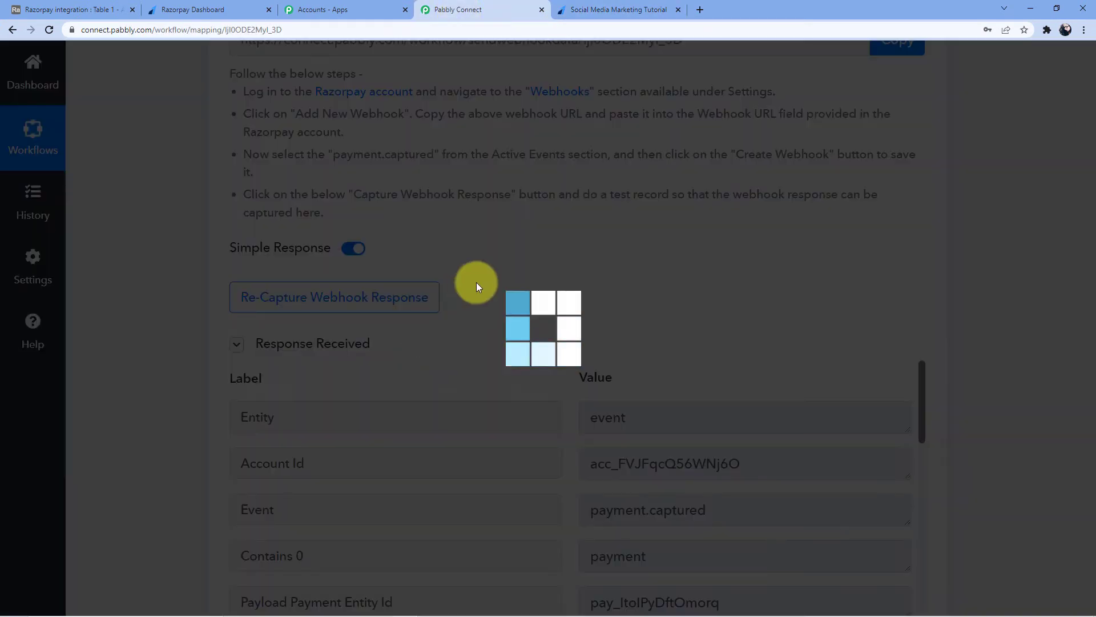
scroll(571, 329, down, 3)
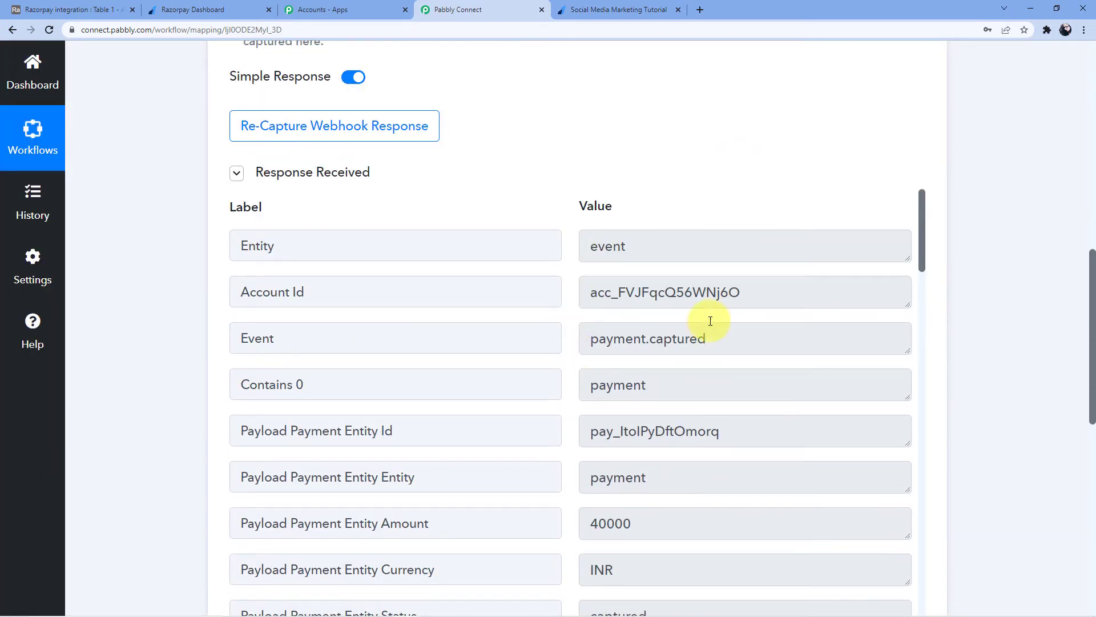
scroll(694, 275, down, 5)
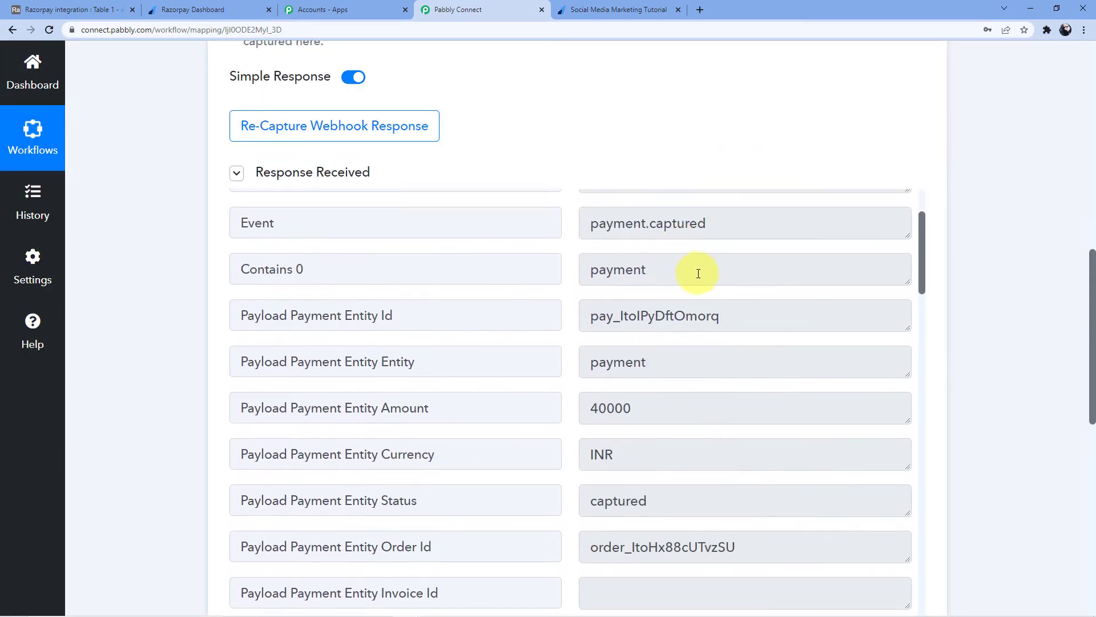
scroll(698, 273, down, 12)
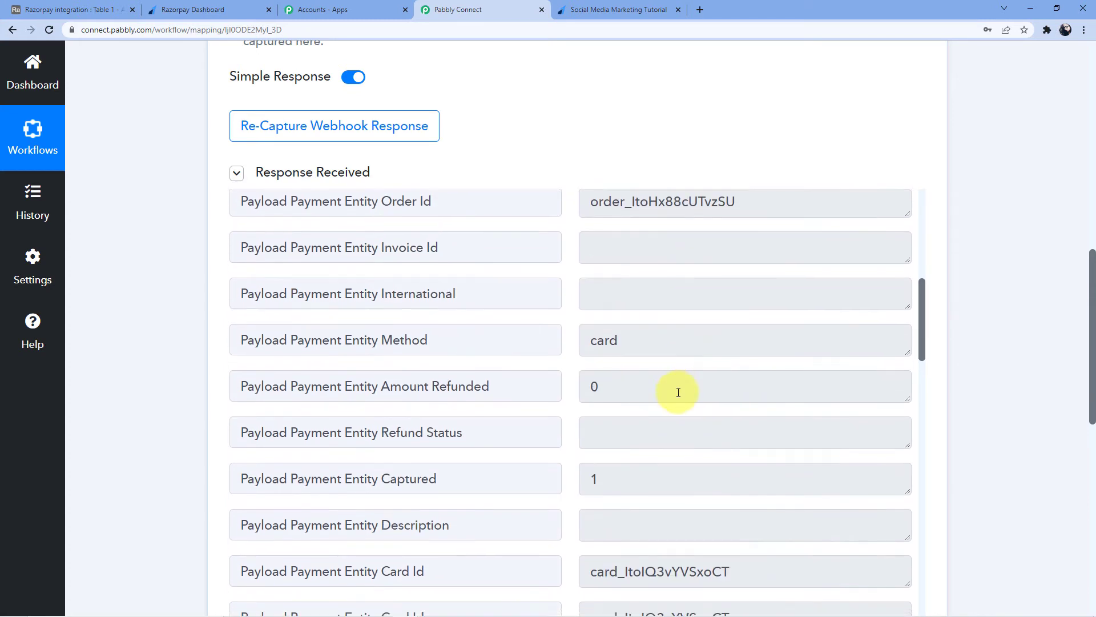
scroll(680, 385, down, 13)
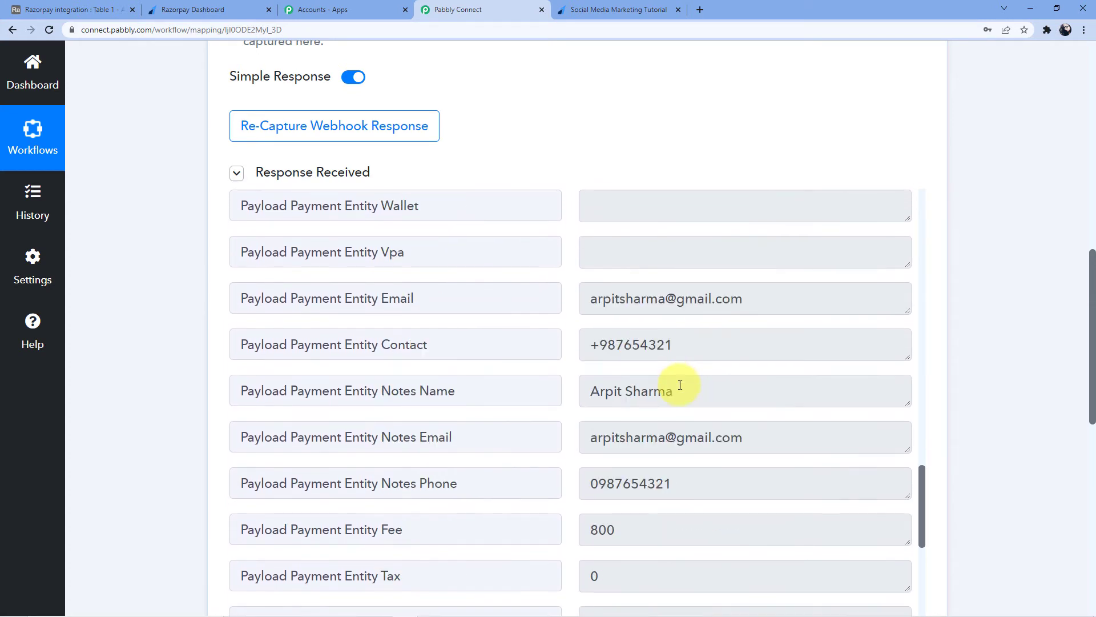
scroll(1090, 297, down, 3)
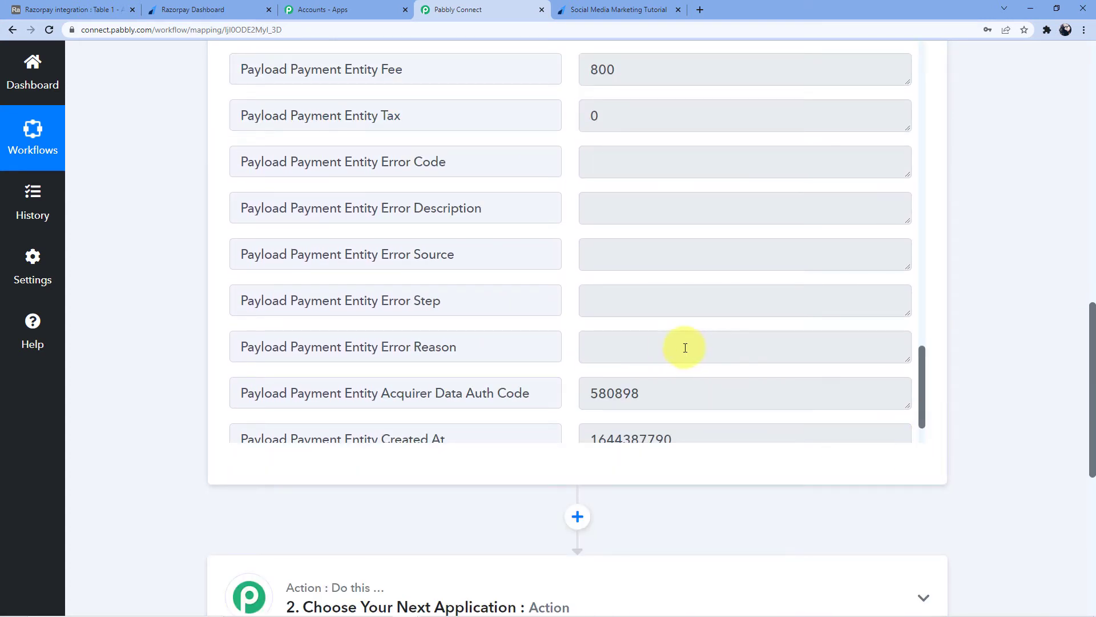
scroll(688, 346, up, 12)
scroll(687, 348, up, 17)
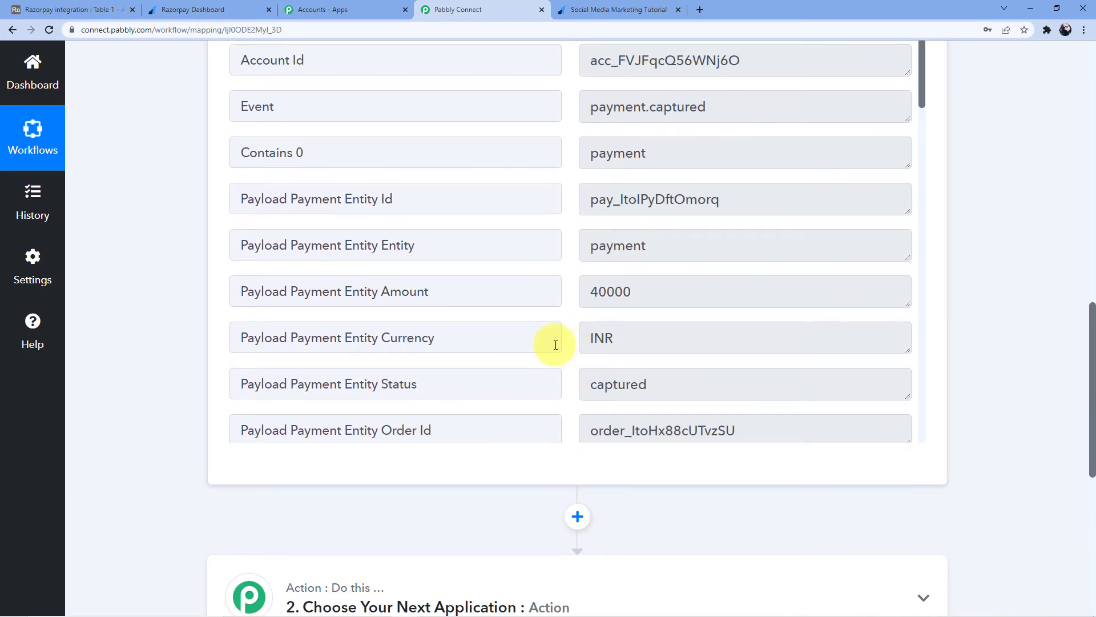
drag(591, 292, 638, 294)
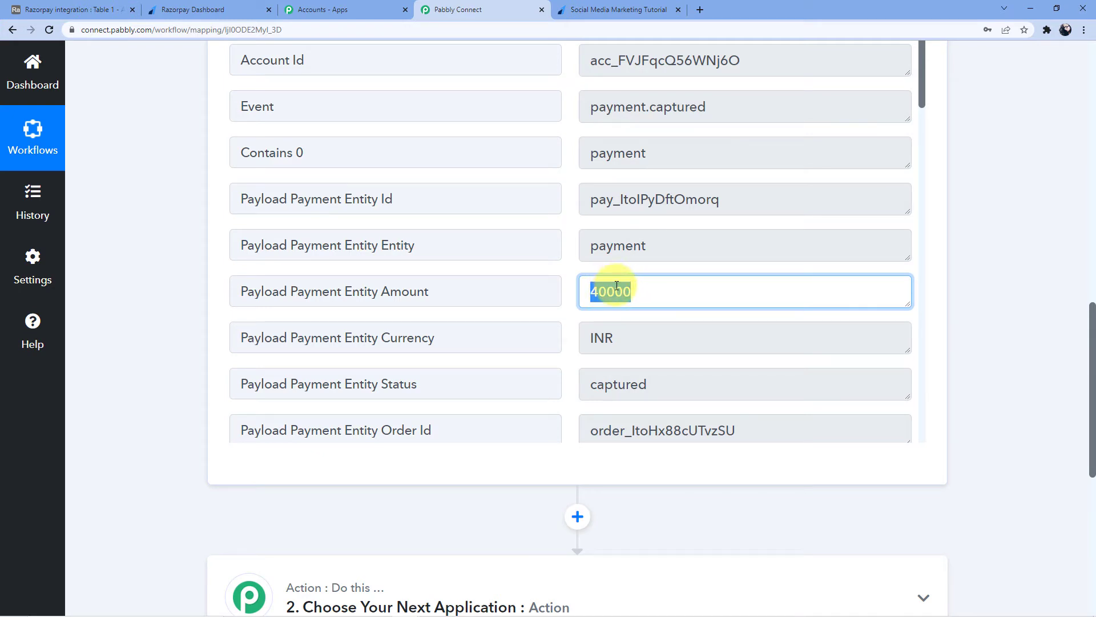
click(616, 288)
double_click(616, 293)
click(615, 294)
Expand the '2. Choose Your Next Application' action card.
scroll(596, 328, down, 10)
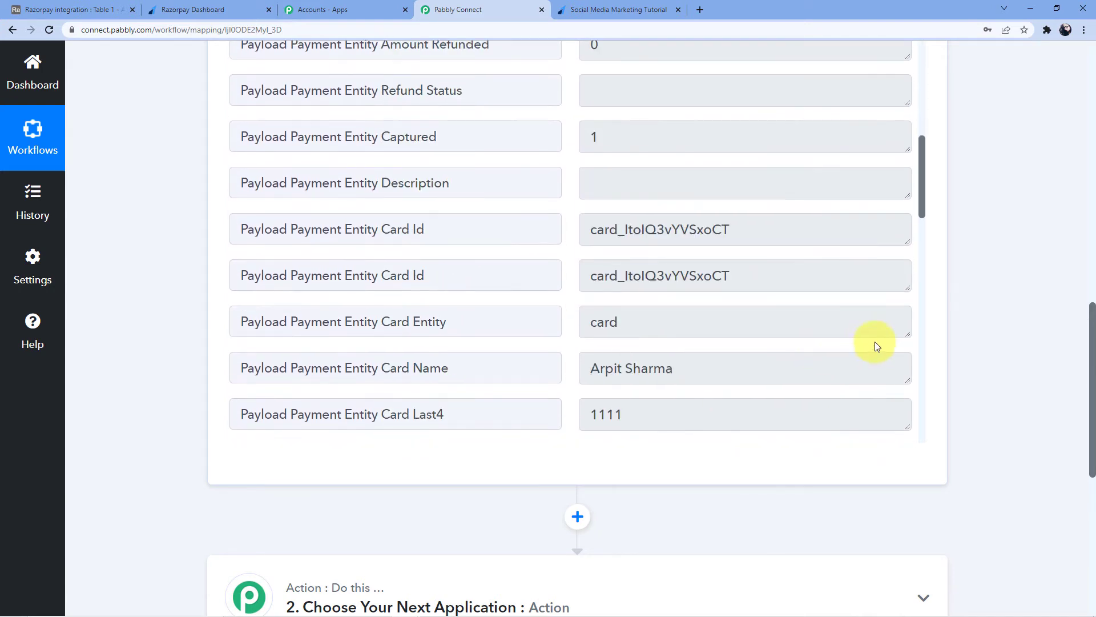
scroll(913, 331, down, 6)
scroll(753, 365, up, 3)
click(402, 424)
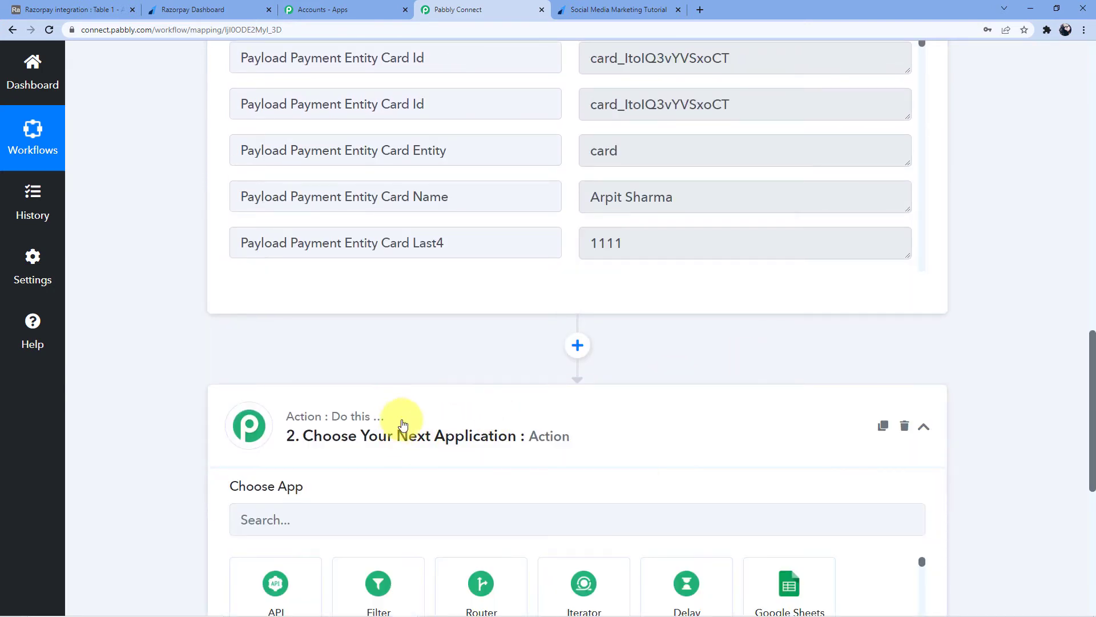
Search for 'Api' and make step 2 use the API by Pabbly app.
scroll(412, 413, down, 4)
click(425, 310)
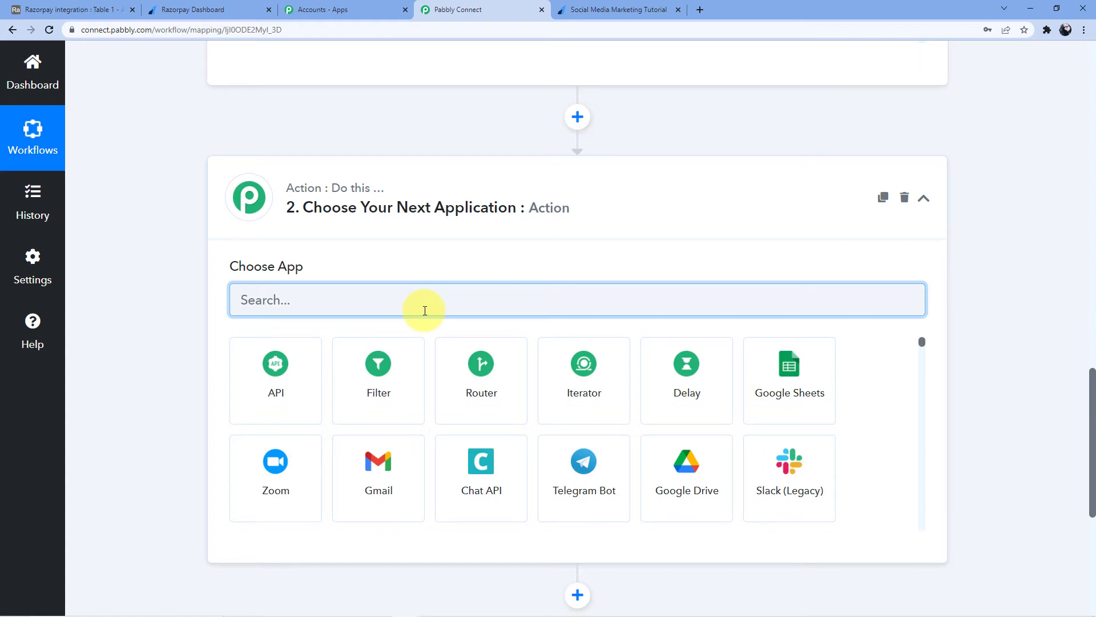
text(Api)
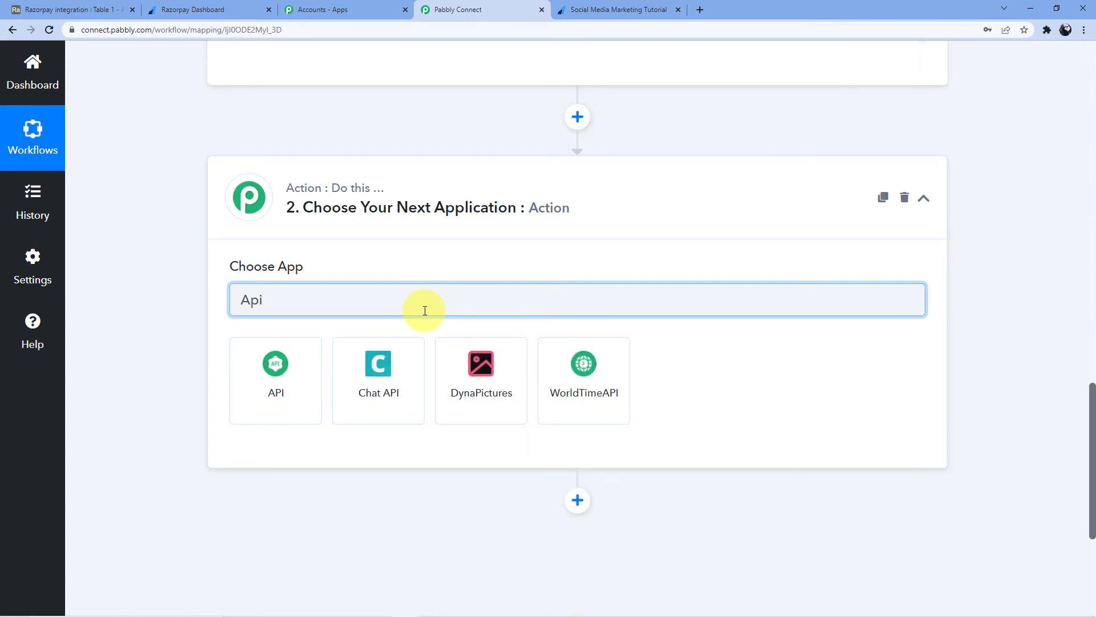
click(279, 378)
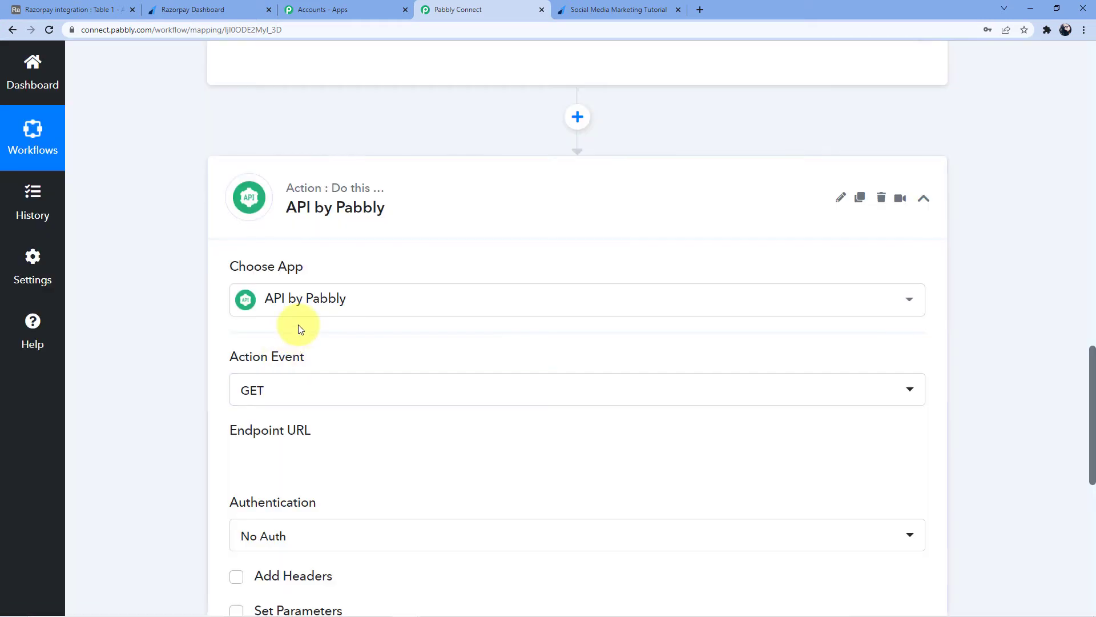
scroll(296, 334, down, 2)
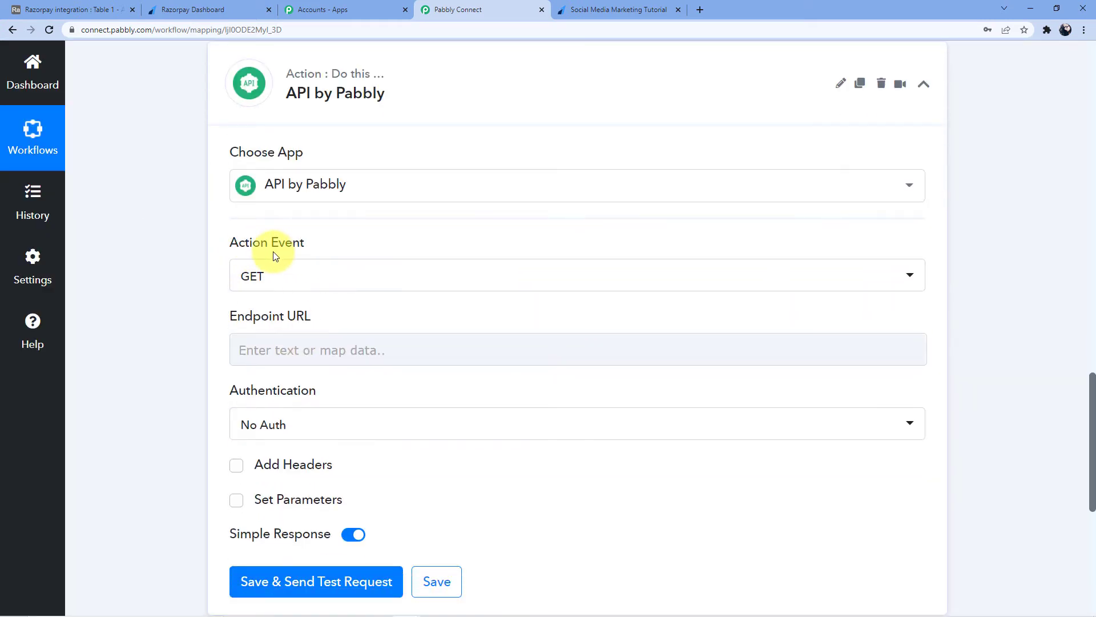
click(304, 355)
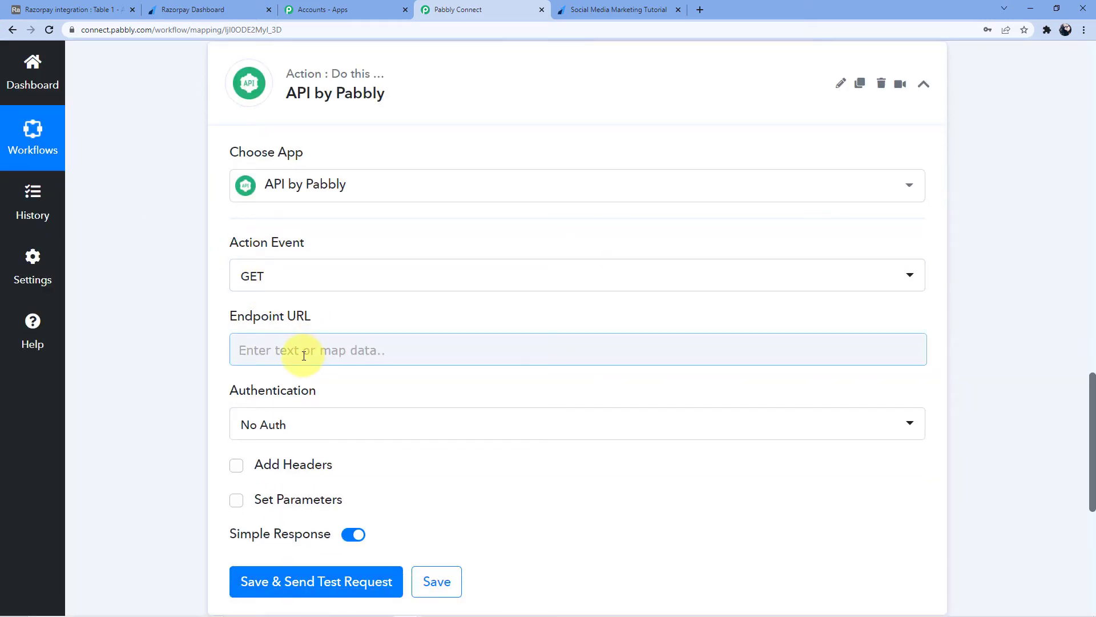
click(305, 355)
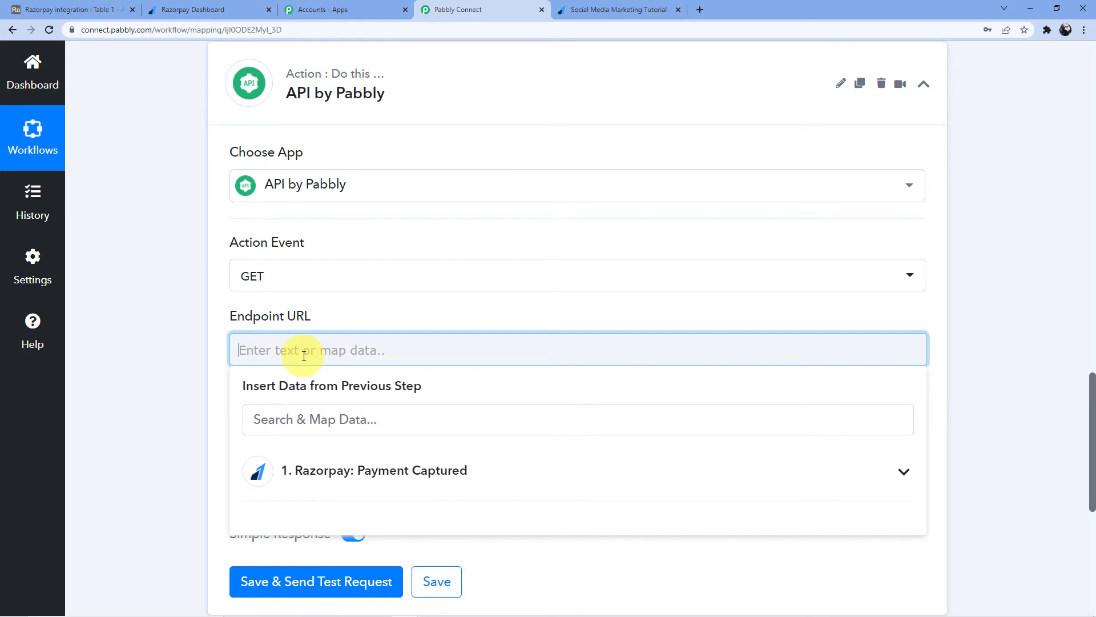
text(https://rzp.io/l/G336tocW)
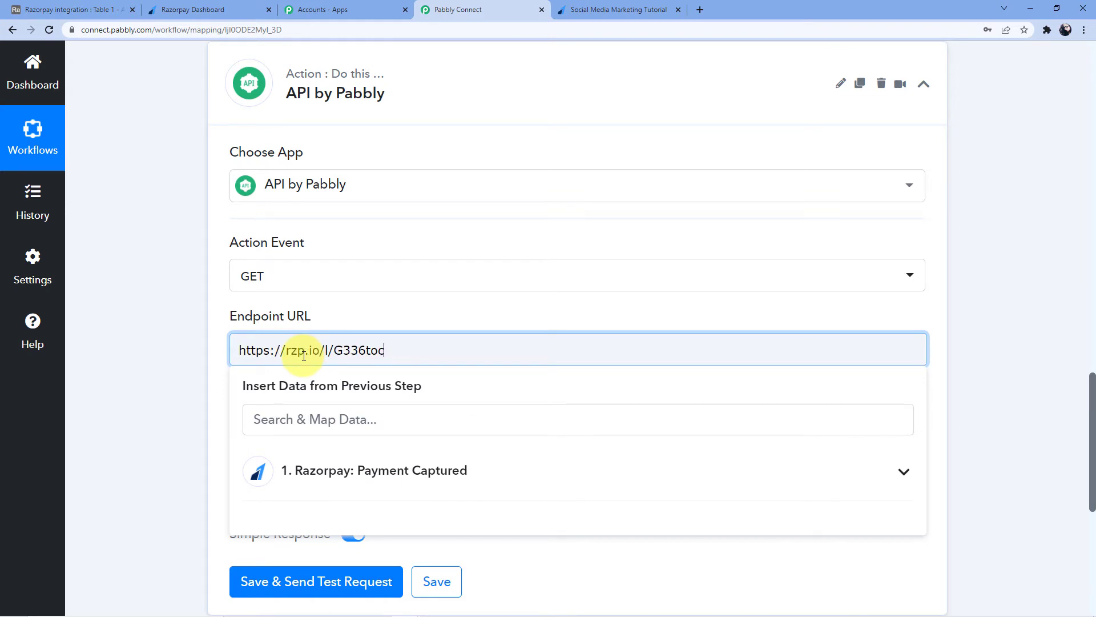
key(BackSpace)
key(BackSpace)
key(BackSpace)
key(BackSpace)
key(BackSpace)
key(BackSpace)
key(BackSpace)
key(BackSpace)
key(BackSpace)
key(BackSpace)
key(BackSpace)
key(BackSpace)
key(BackSpace)
key(BackSpace)
key(BackSpace)
key(BackSpace)
key(BackSpace)
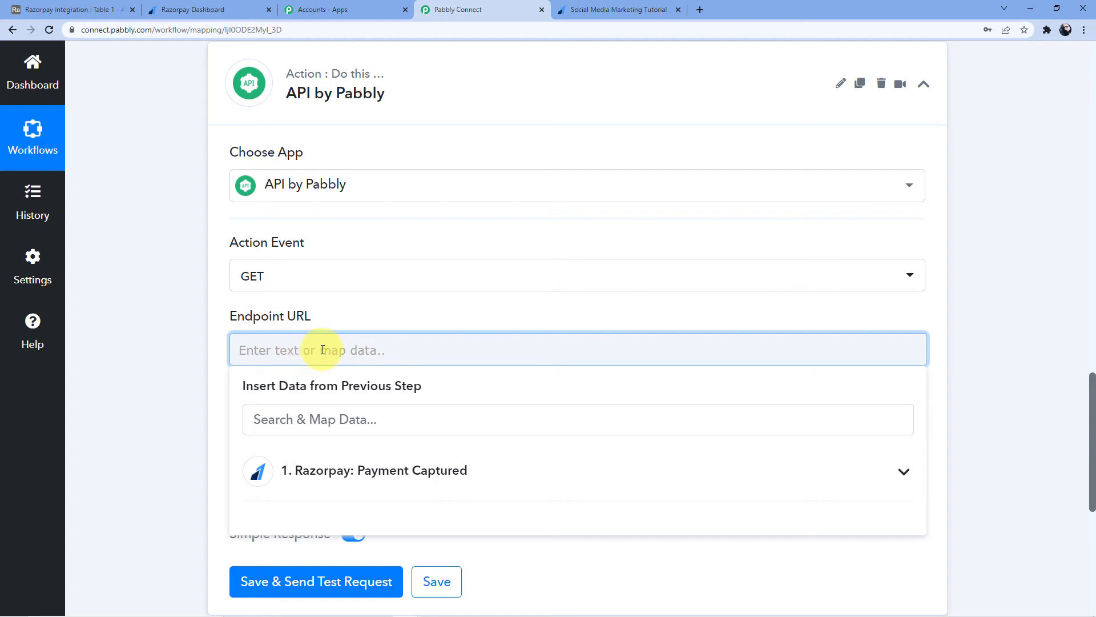
text(https://forms.pabbly.com/api/trim_amount)
click(373, 328)
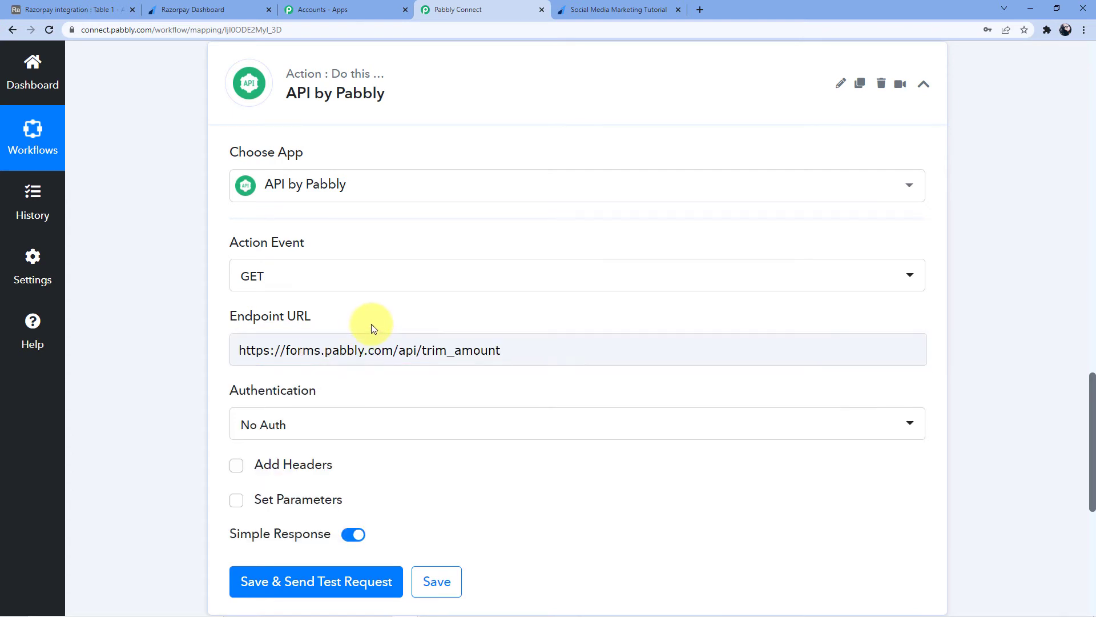
scroll(376, 331, down, 2)
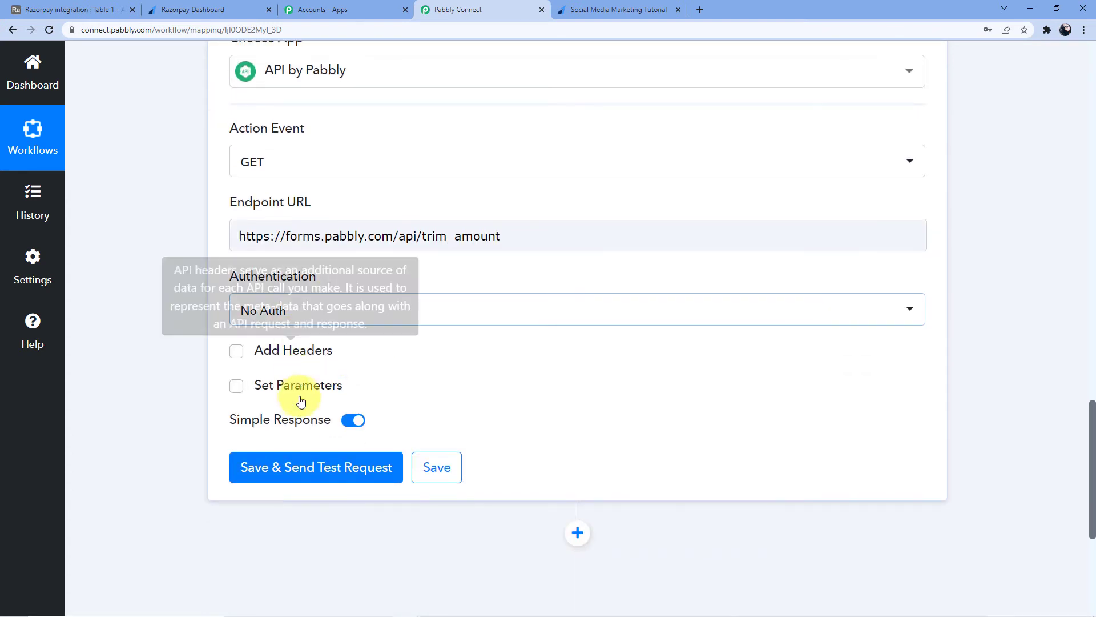
Add an 'amount' request parameter mapped to Payload Payment Entity Amount (40000).
click(293, 386)
scroll(384, 323, down, 2)
click(387, 324)
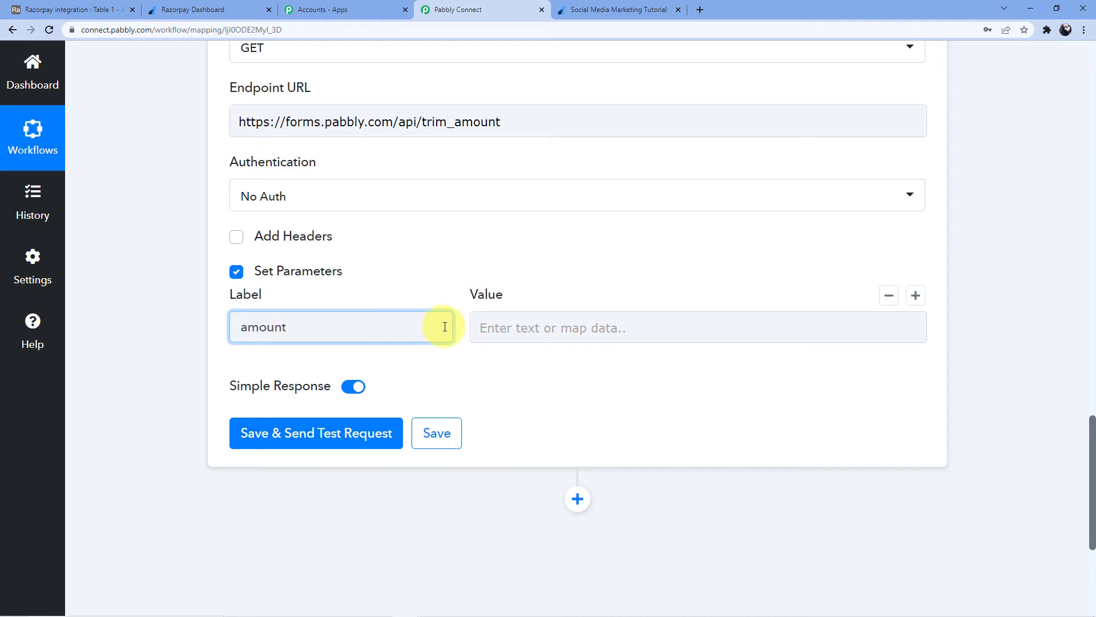
click(538, 319)
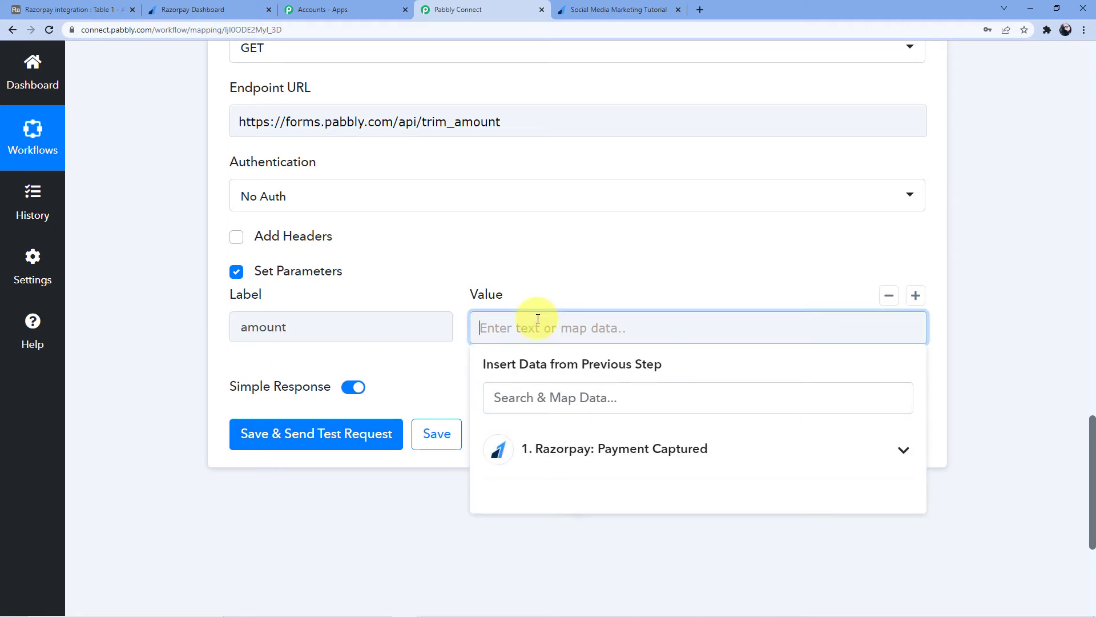
scroll(538, 319, up, 15)
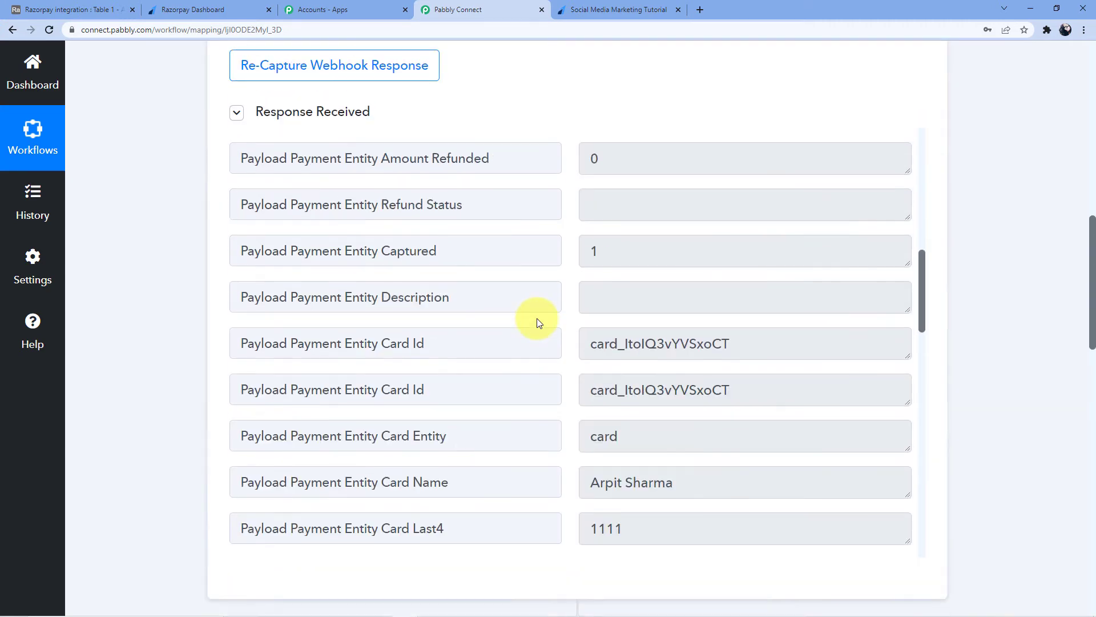
scroll(476, 295, down, 15)
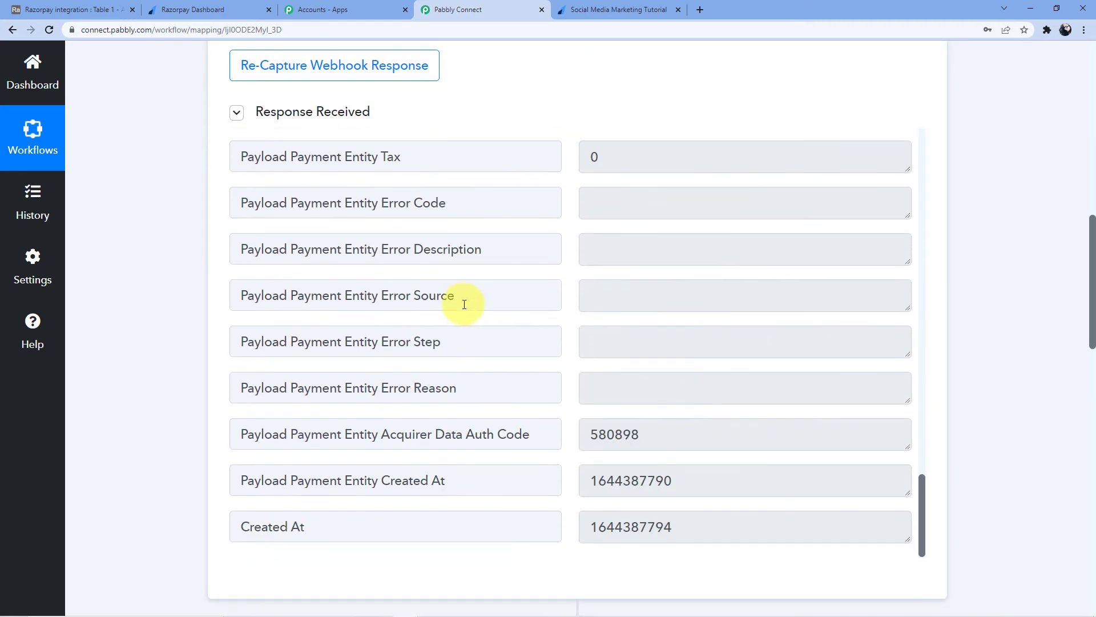
scroll(471, 323, down, 3)
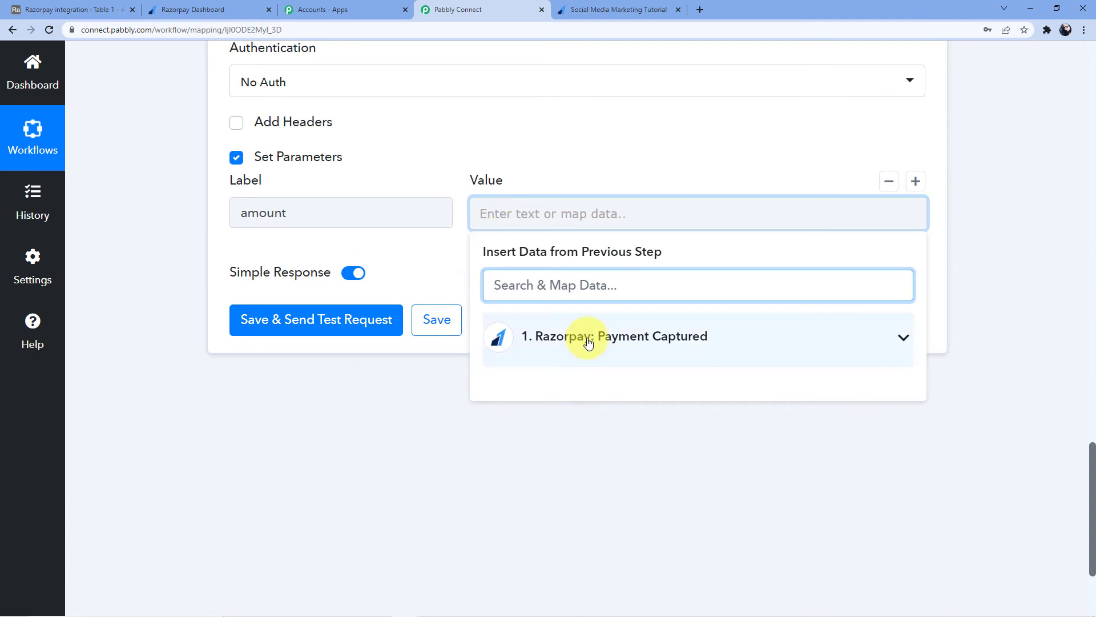
click(600, 347)
scroll(638, 415, down, 1)
scroll(638, 415, down, 2)
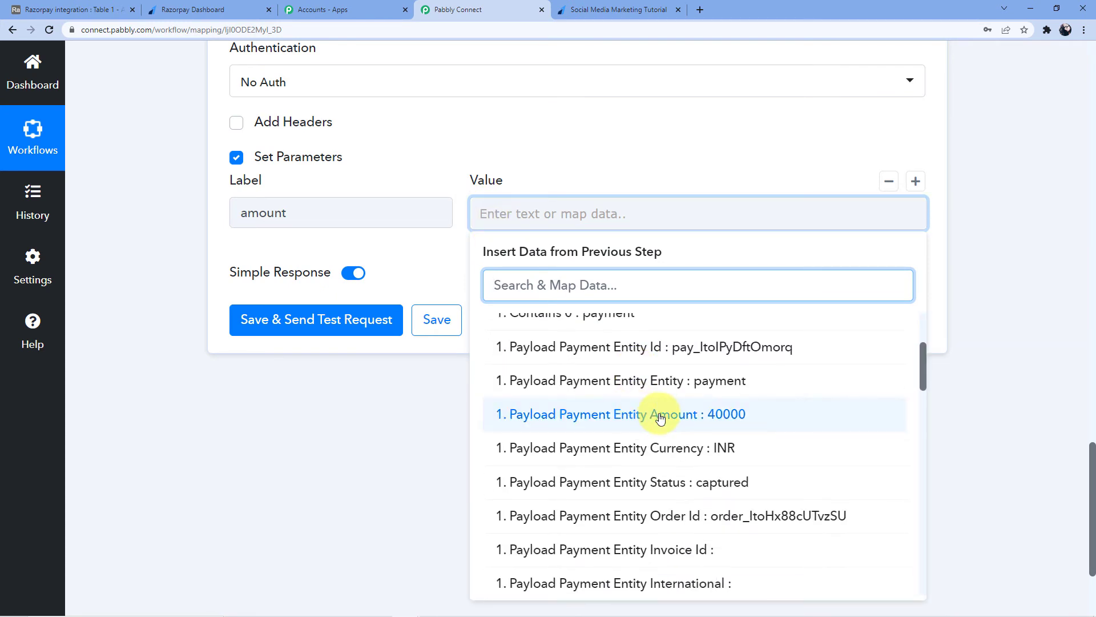
click(624, 414)
click(423, 266)
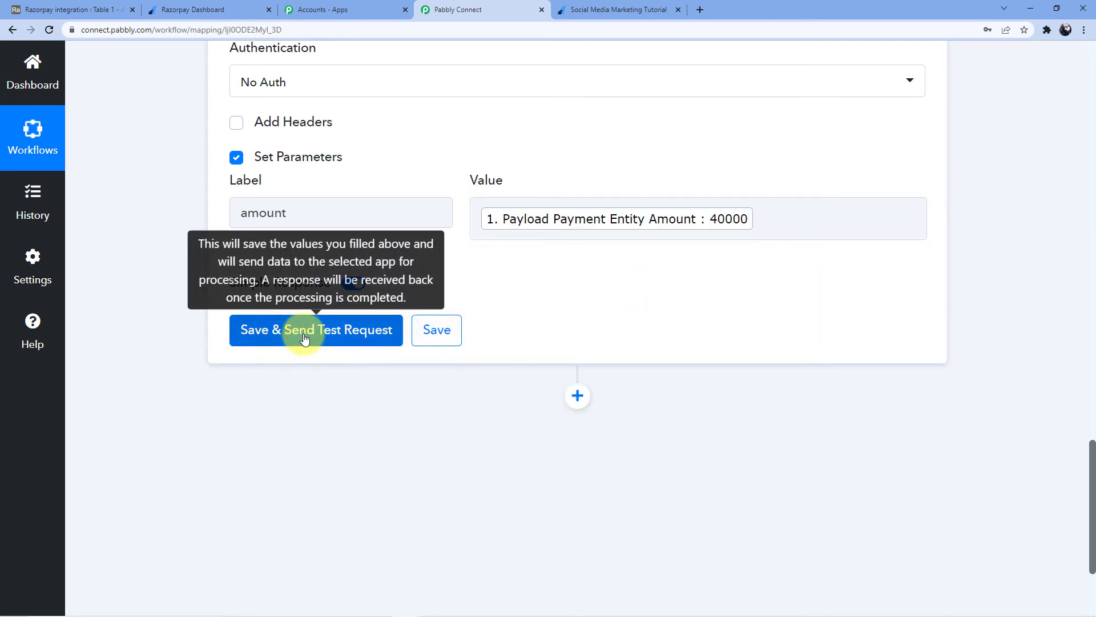
Save and test the API step, returning Amount 400, then add a step below.
click(294, 335)
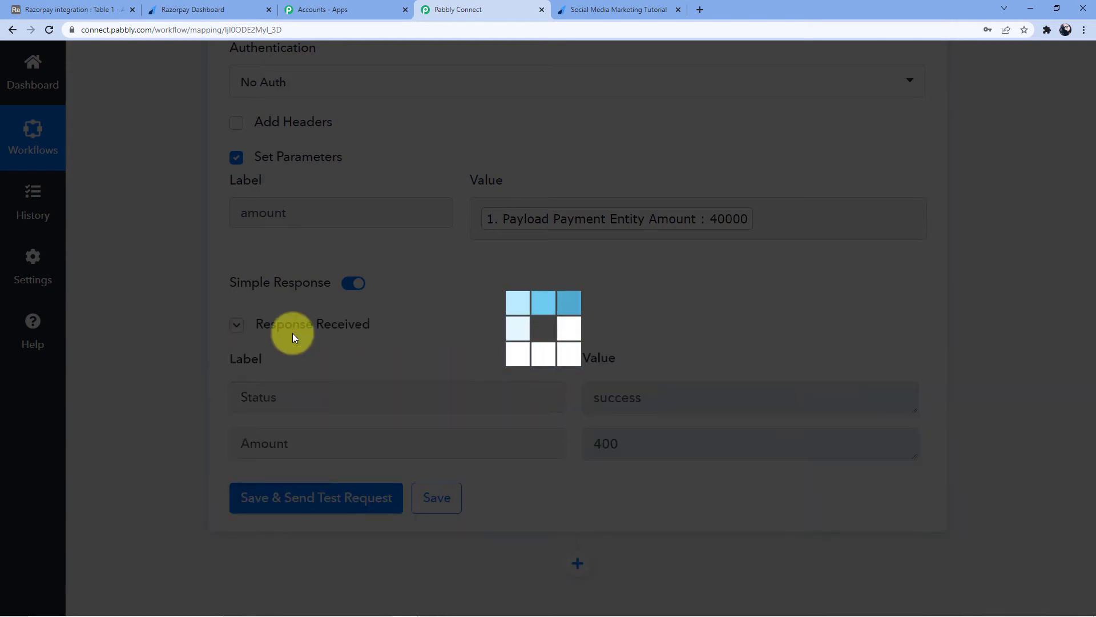
scroll(560, 409, down, 2)
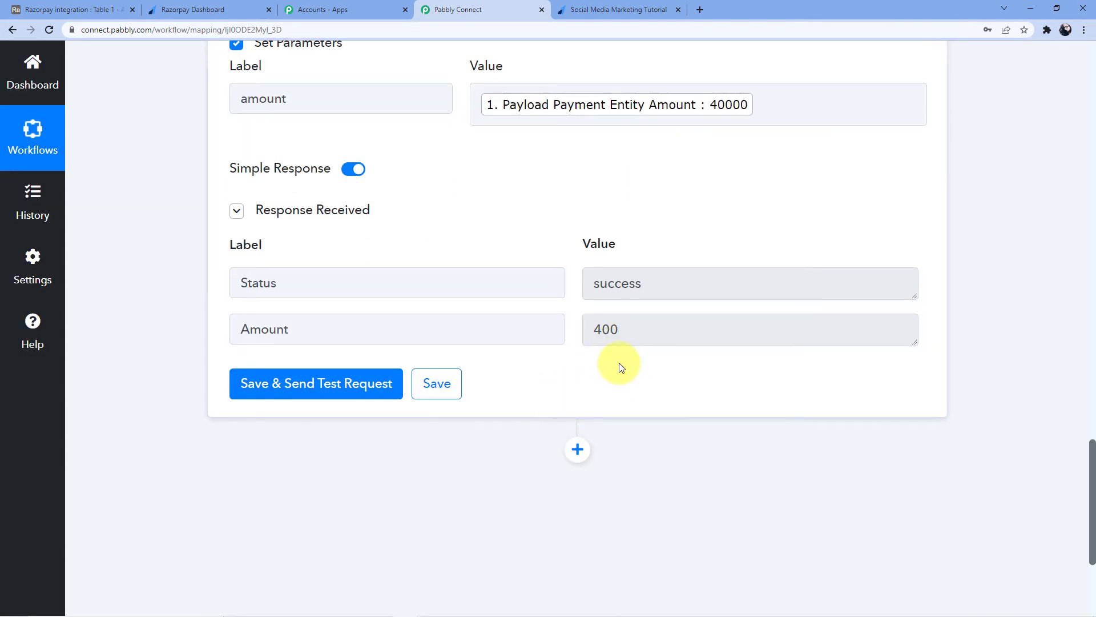
click(575, 451)
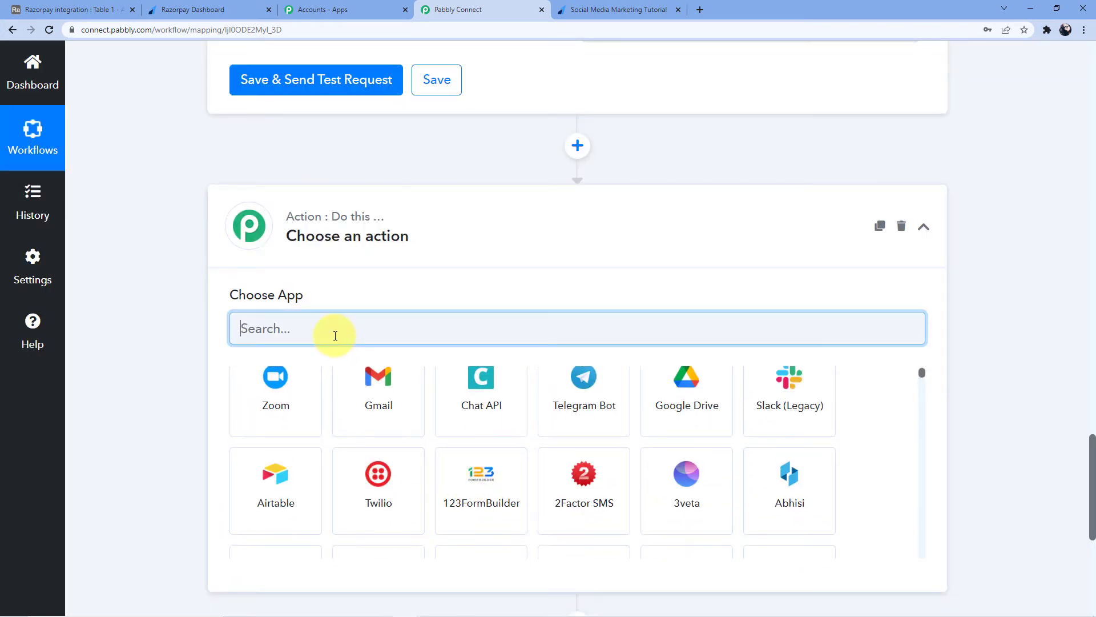
Make the new step Airtable with the Create Record action.
text(Airtable)
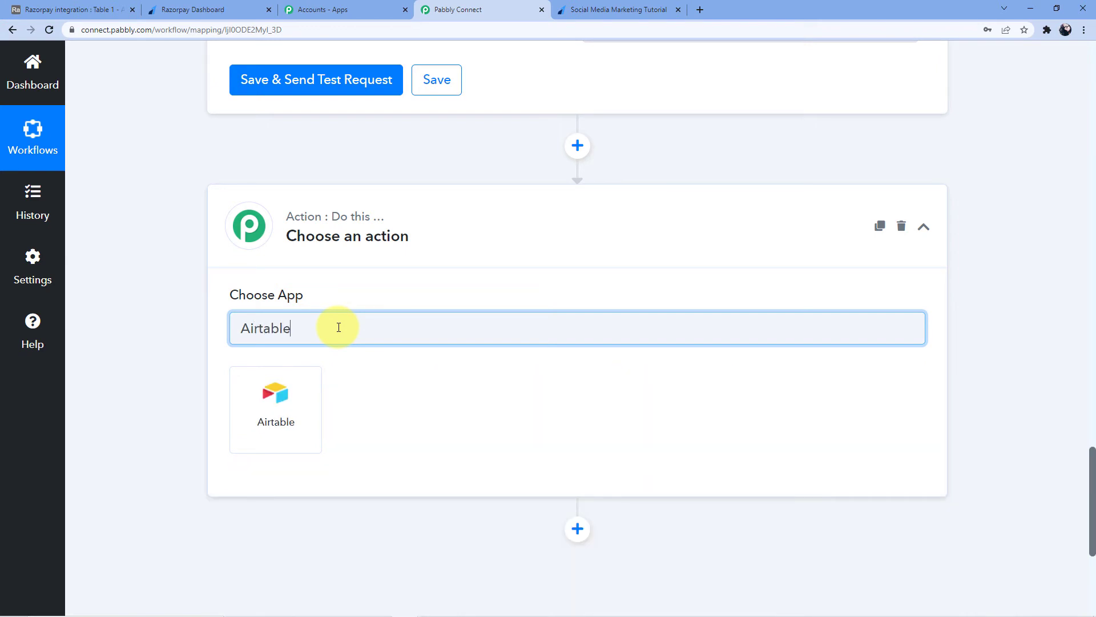
click(293, 405)
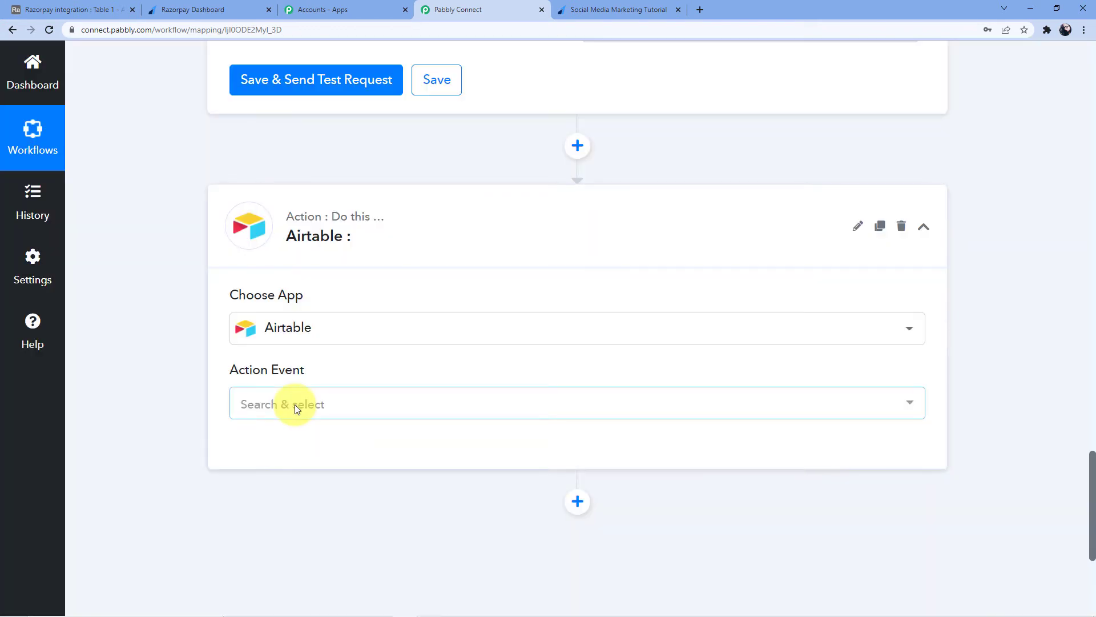
click(294, 404)
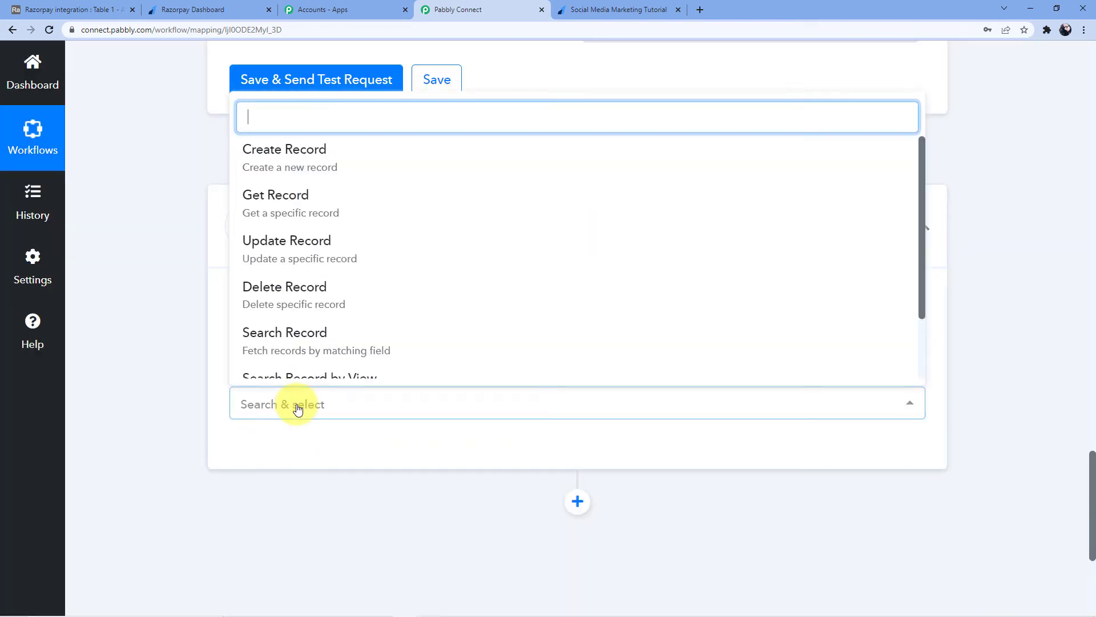
click(318, 159)
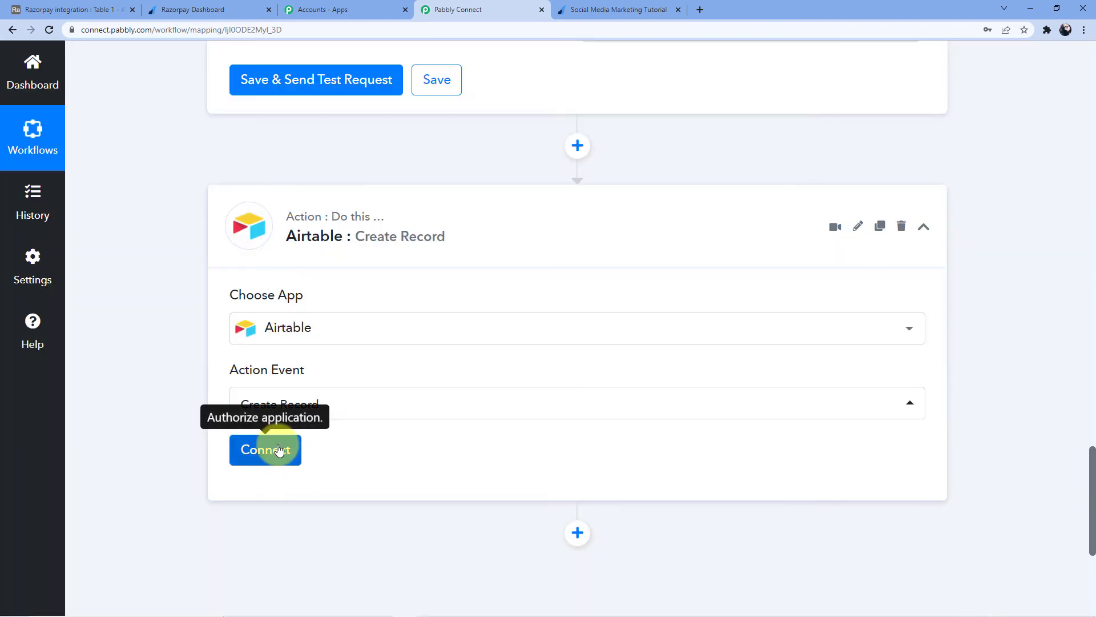
Start adding a new Airtable connection and bring up the Razorpay integration base.
click(277, 447)
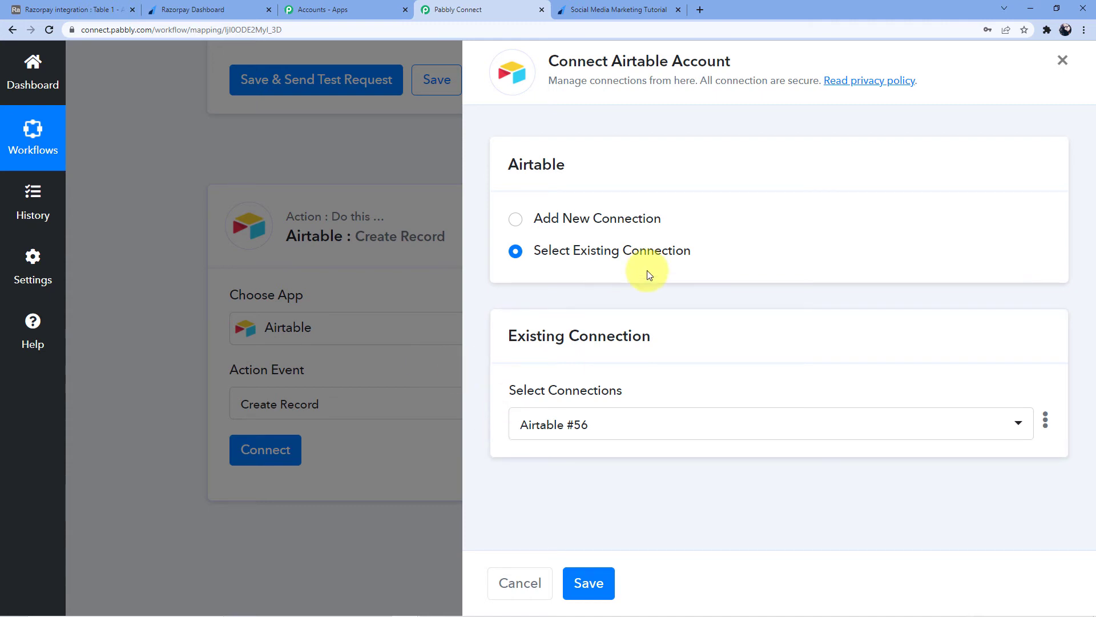
click(628, 218)
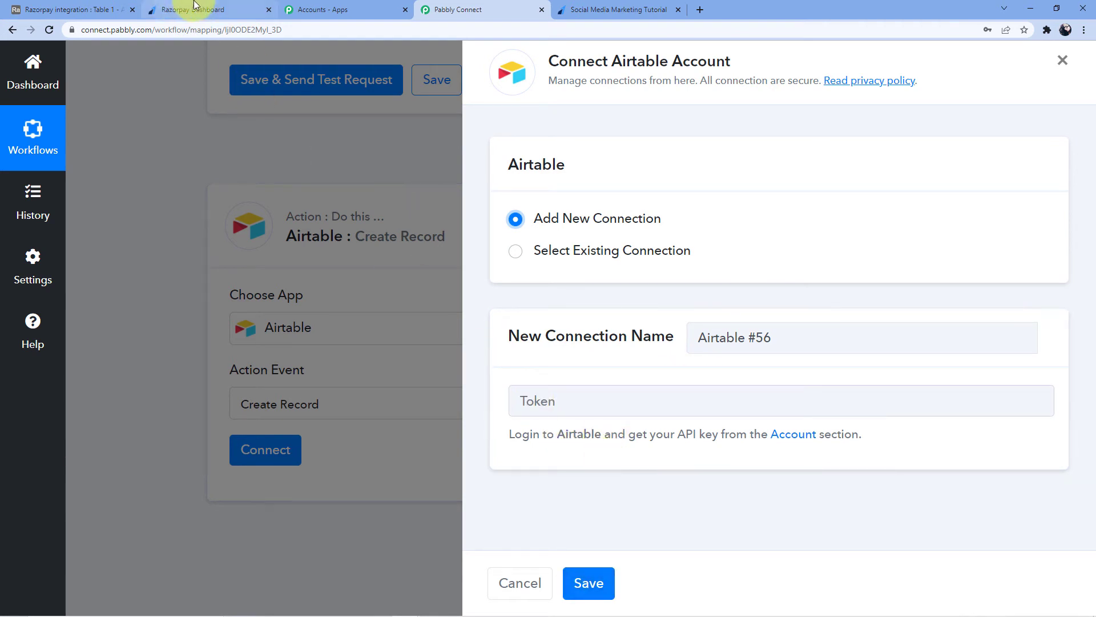
click(80, 9)
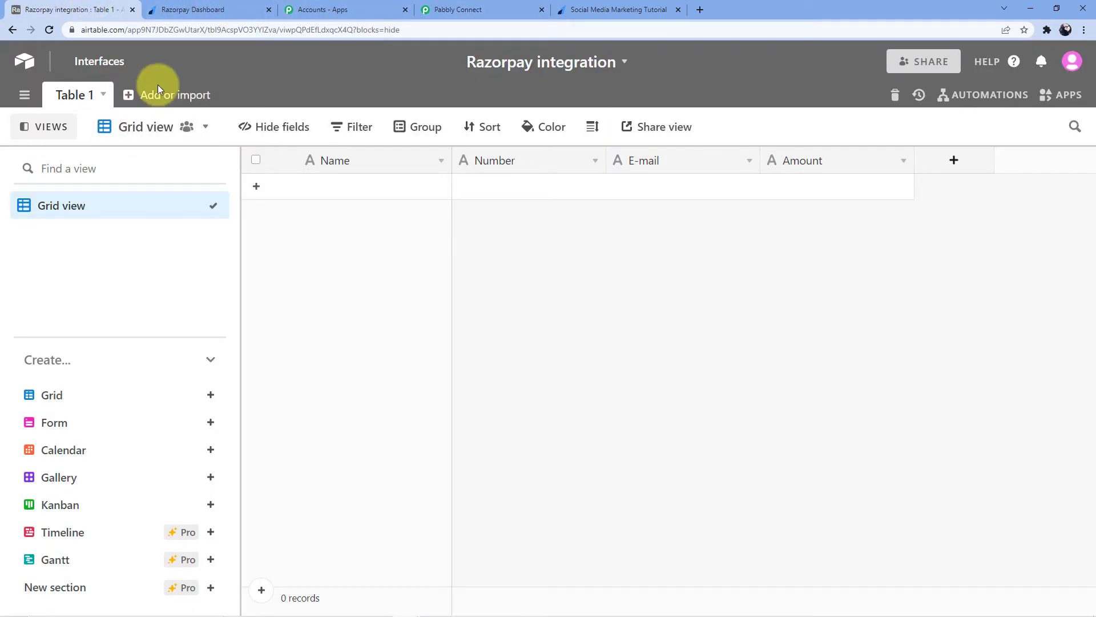
Copy the personal API key from the Airtable account page and return to Pabbly's connection form.
click(1066, 71)
click(955, 139)
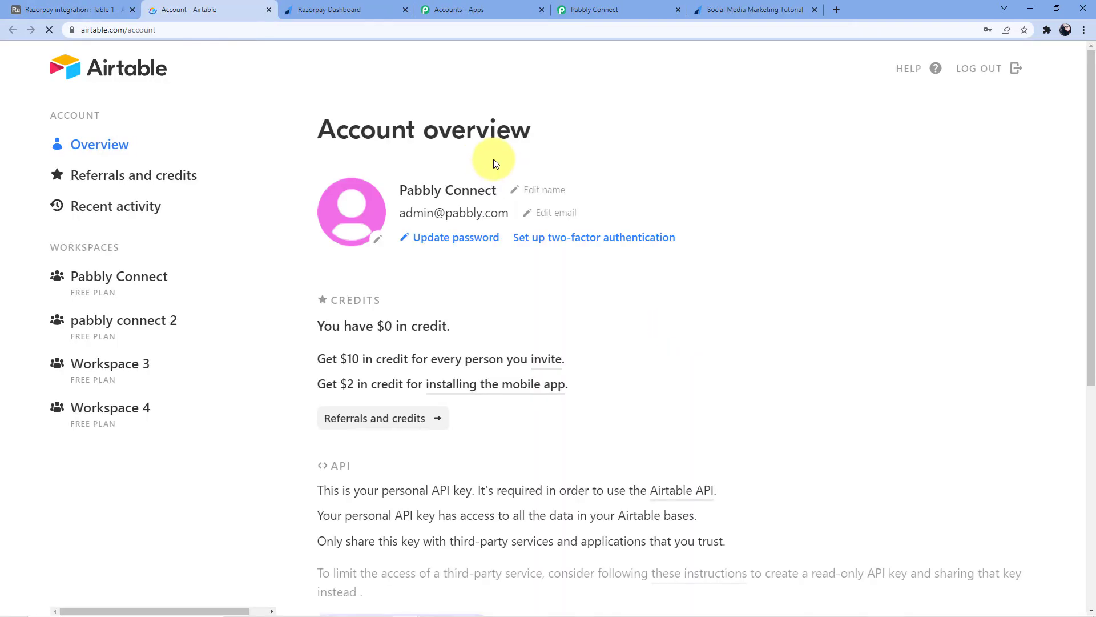
scroll(443, 308, down, 6)
click(415, 271)
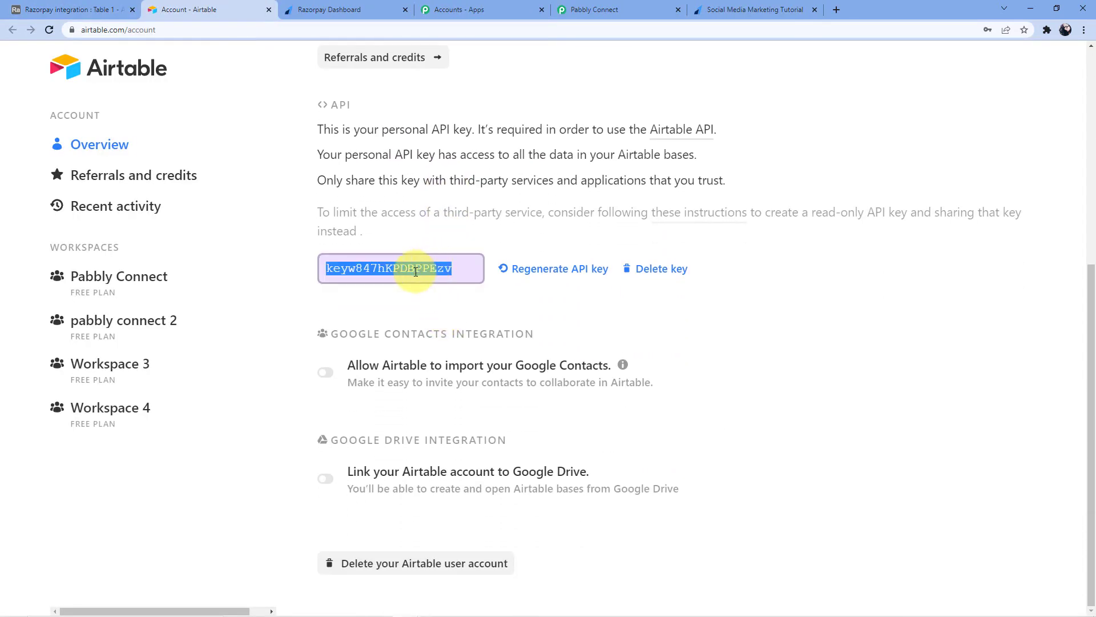
right_click(415, 271)
click(492, 281)
click(86, 10)
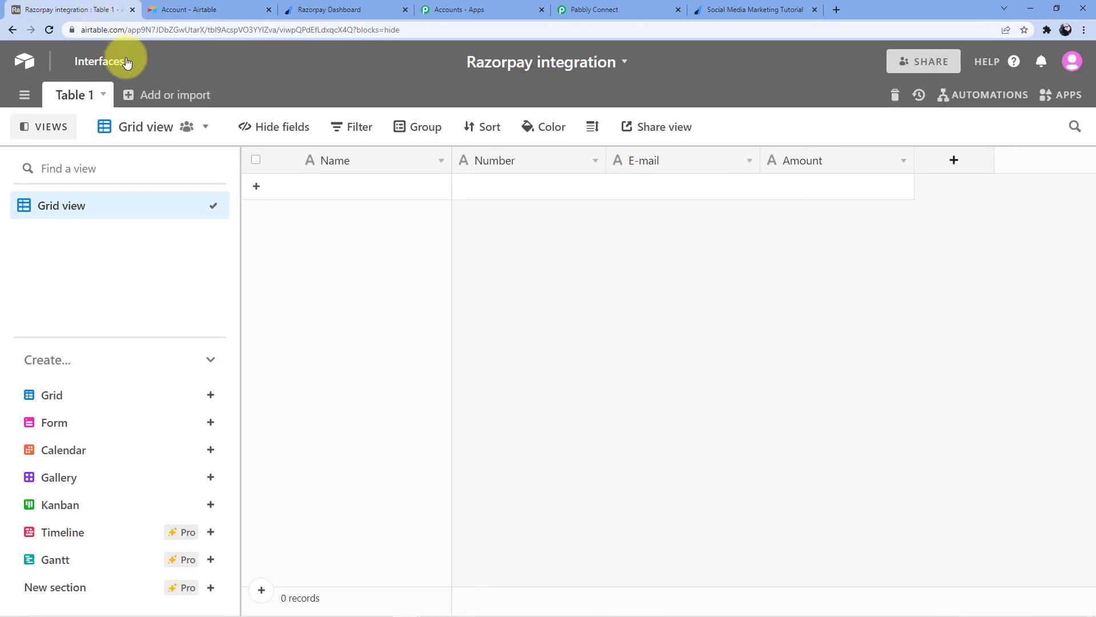
click(736, 10)
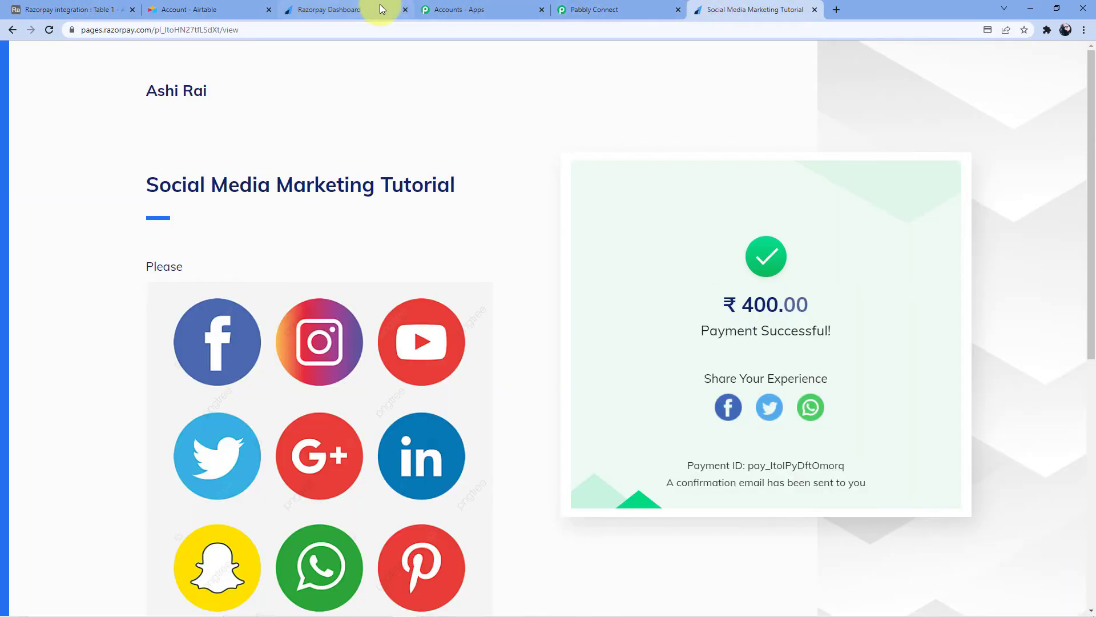
click(605, 10)
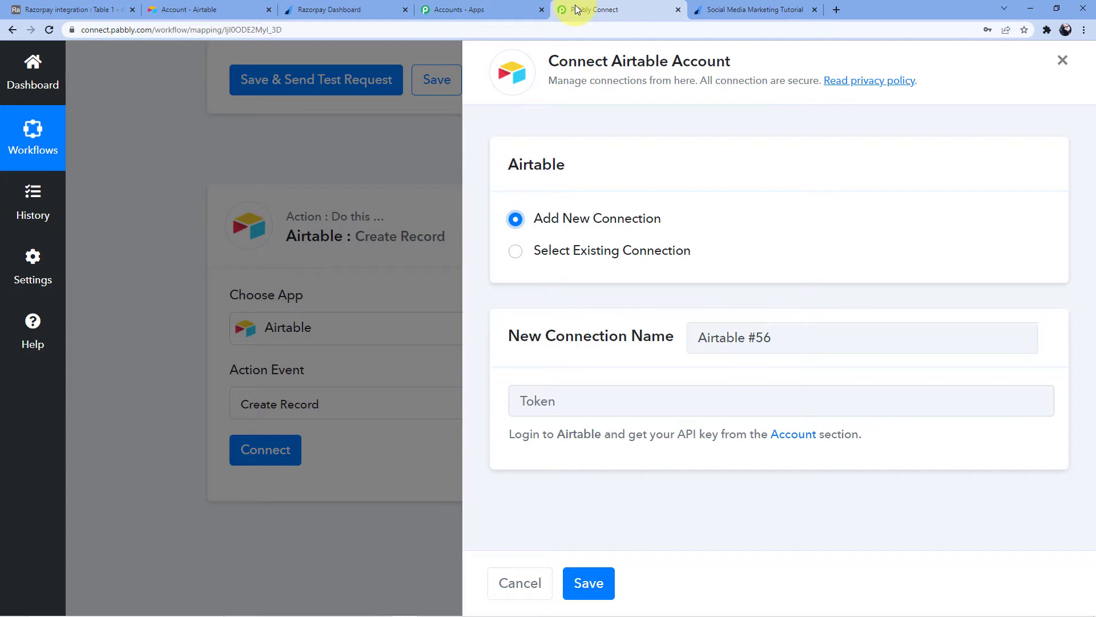
Paste the copied API key into the Token field and save the Airtable connection.
click(570, 390)
key(ctrl+v)
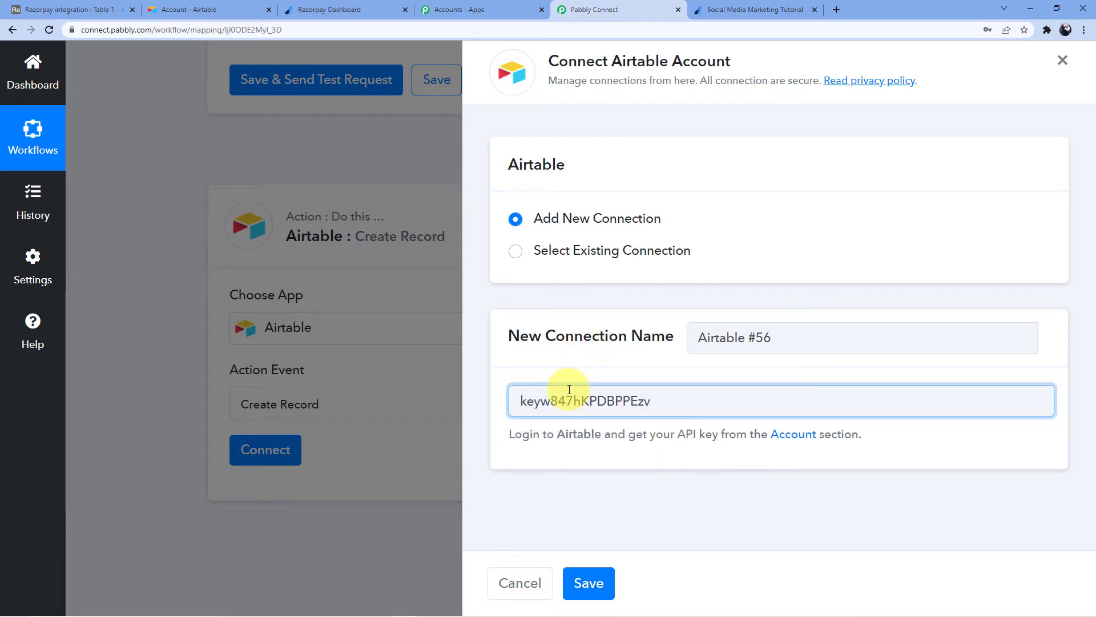
click(588, 594)
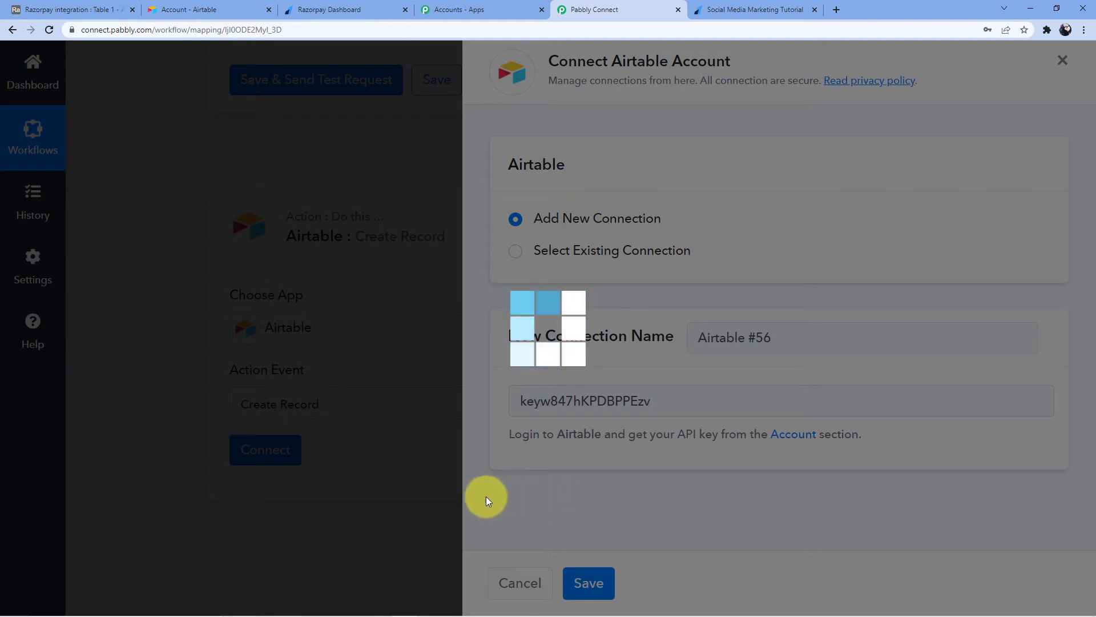
scroll(404, 408, down, 3)
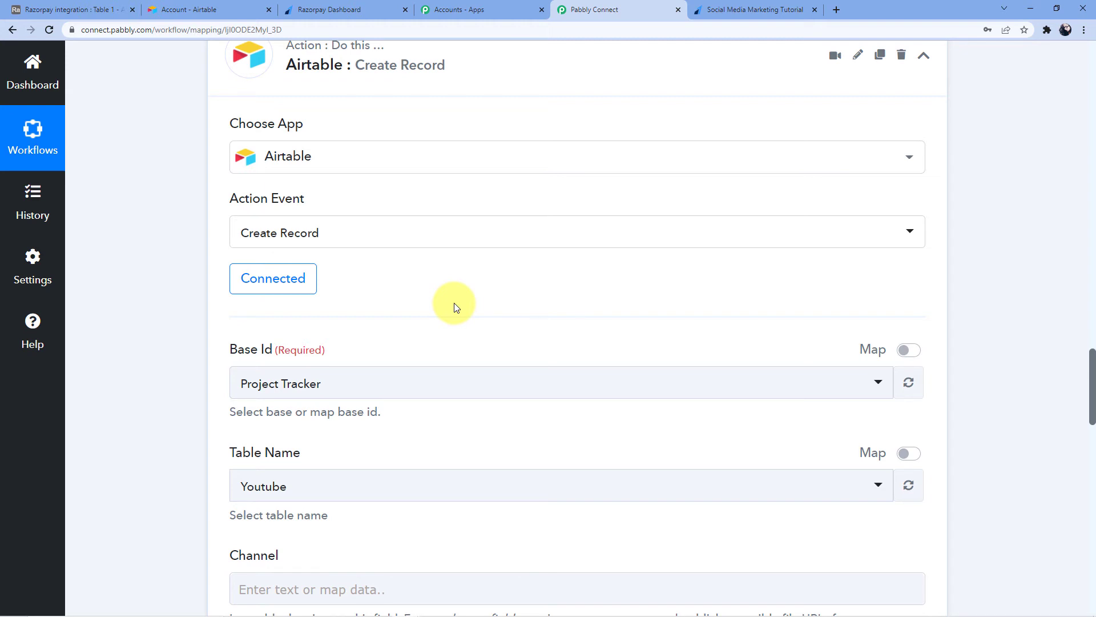
Close the Airtable account page and return to the workflow mapping form.
scroll(453, 307, down, 3)
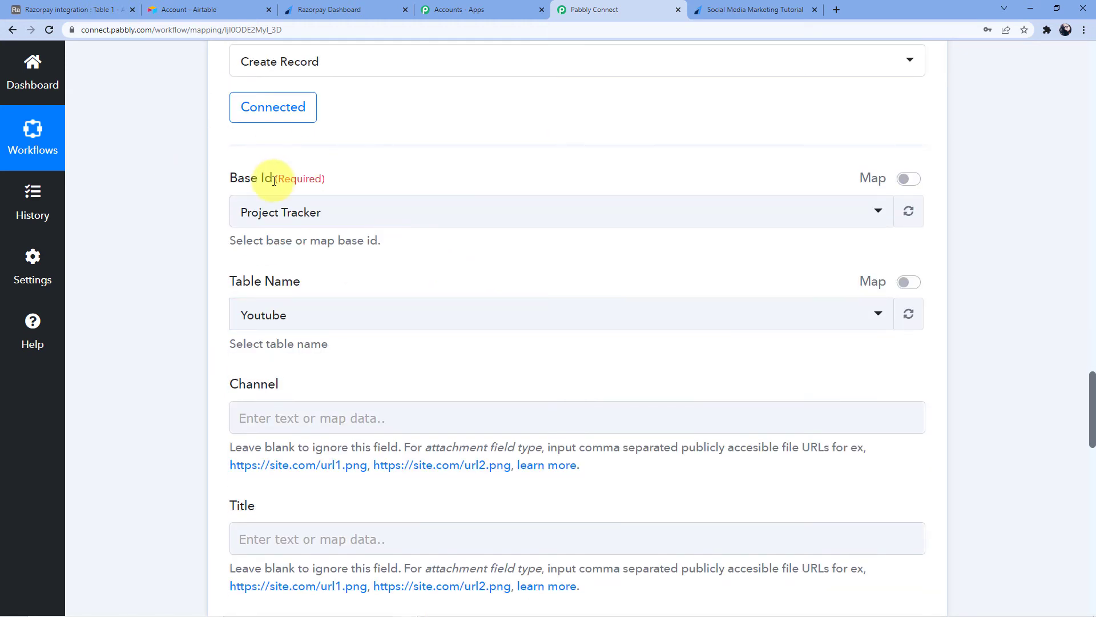
click(206, 8)
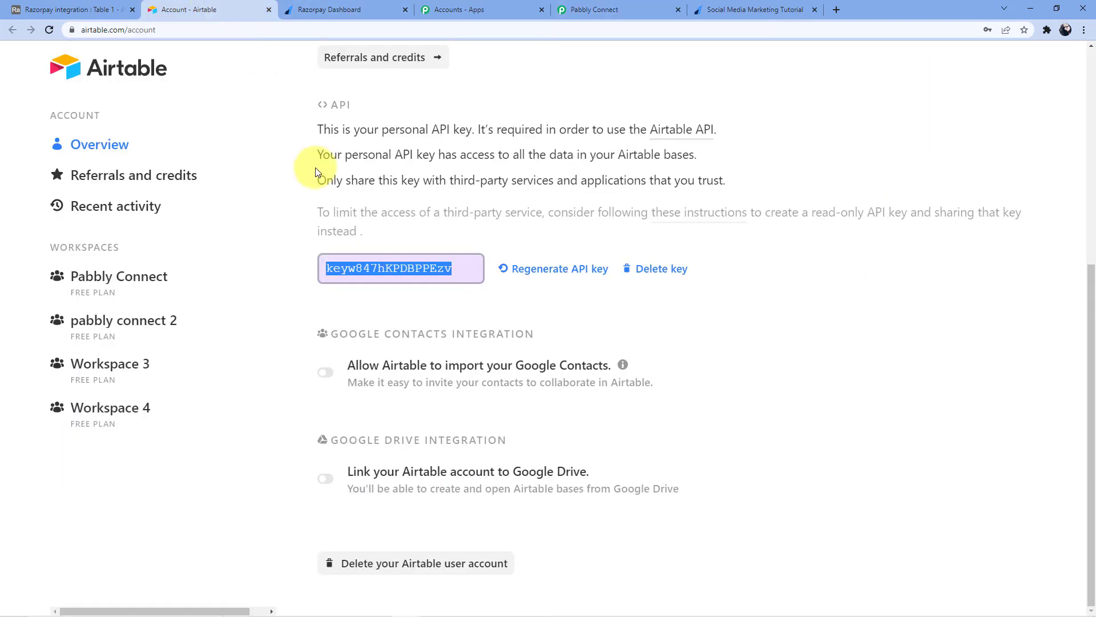
scroll(420, 172, up, 5)
scroll(420, 172, up, 2)
click(269, 10)
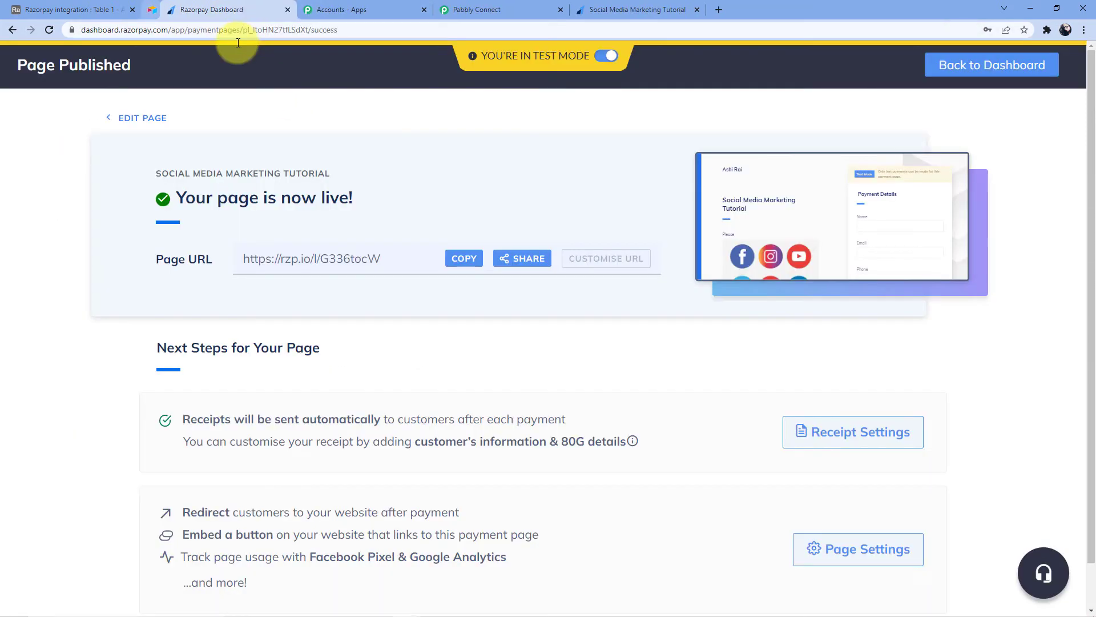
click(75, 9)
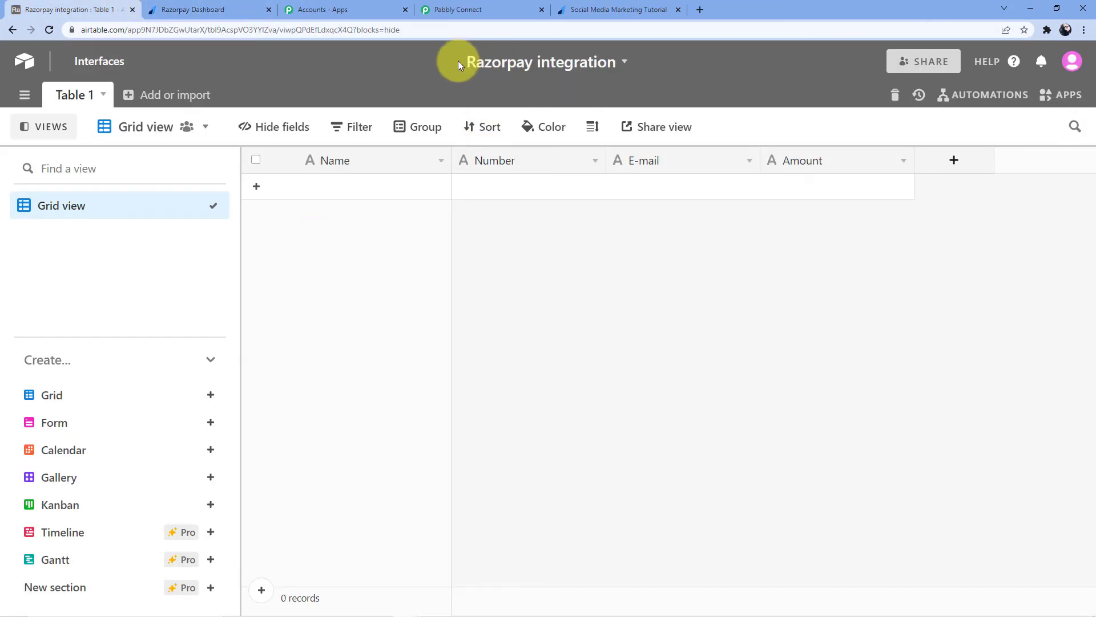
click(461, 5)
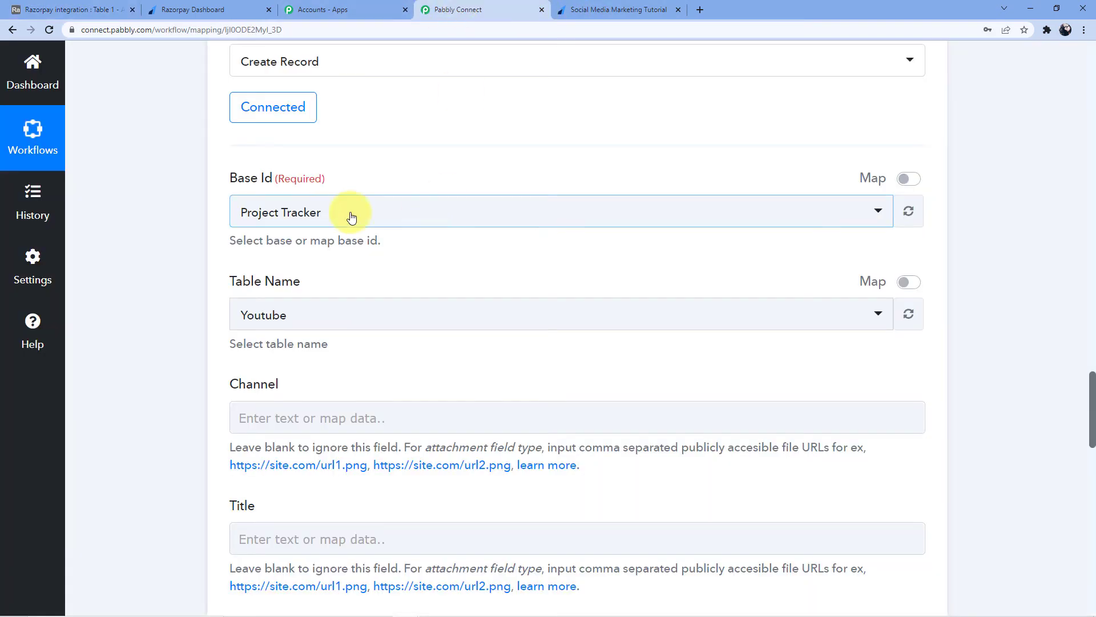
Select the Razorpay integration base so the table loads as Table 1.
click(346, 214)
text(Razot)
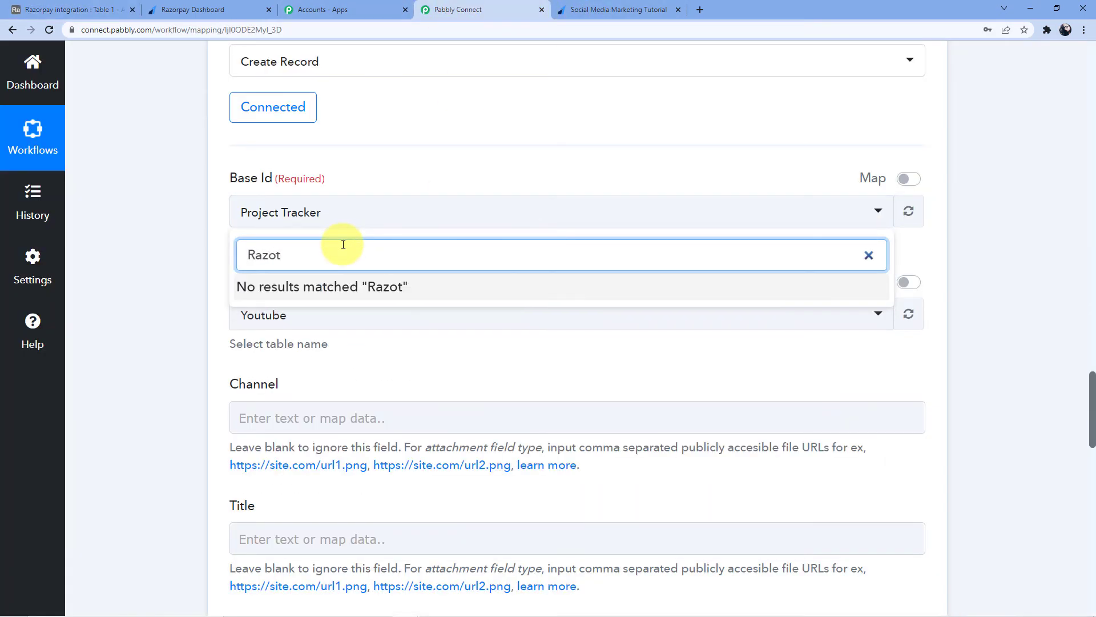
key(BackSpace)
text(r)
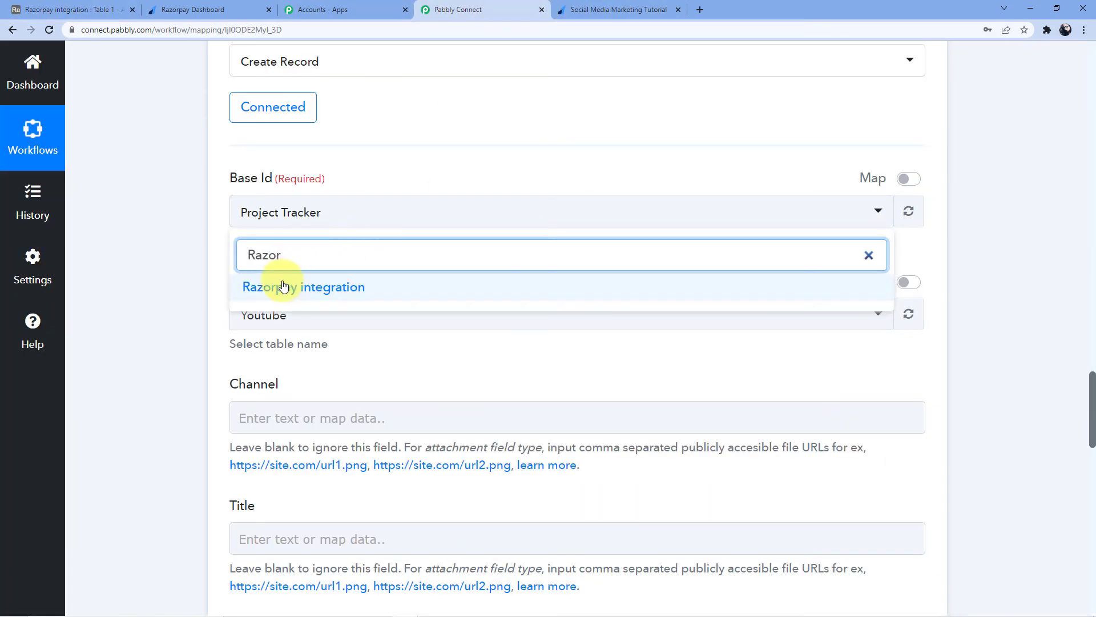
click(281, 286)
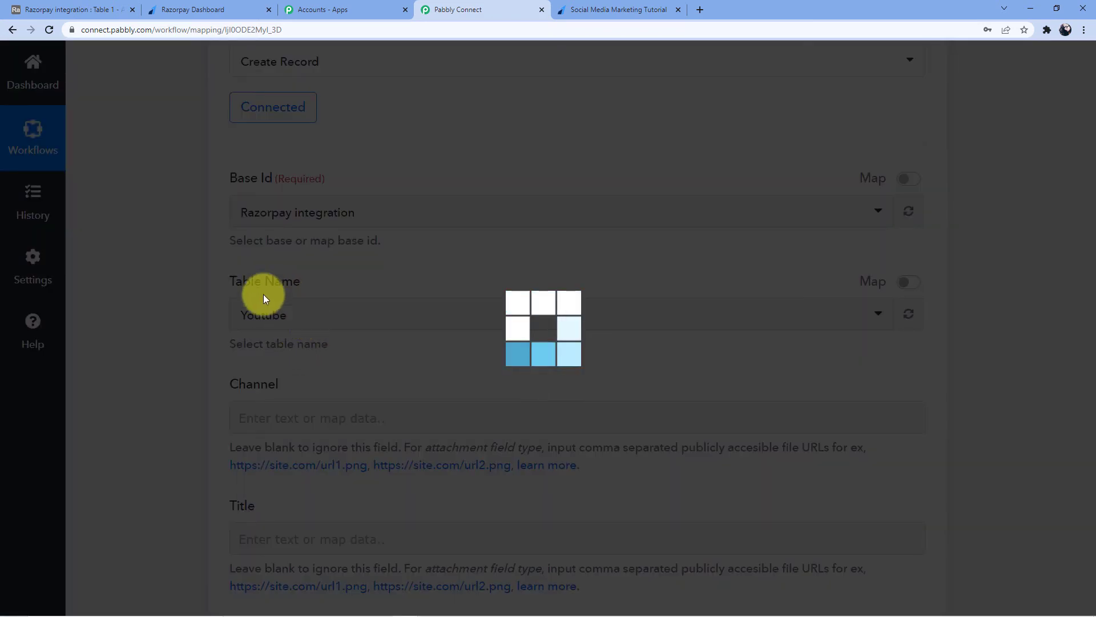
click(86, 9)
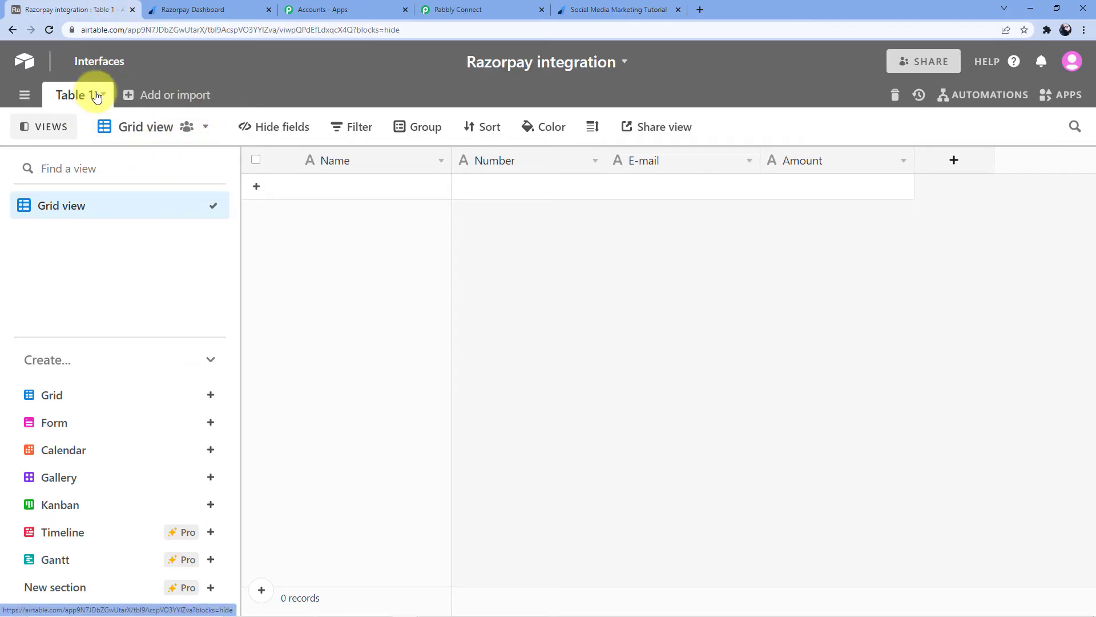
click(472, 7)
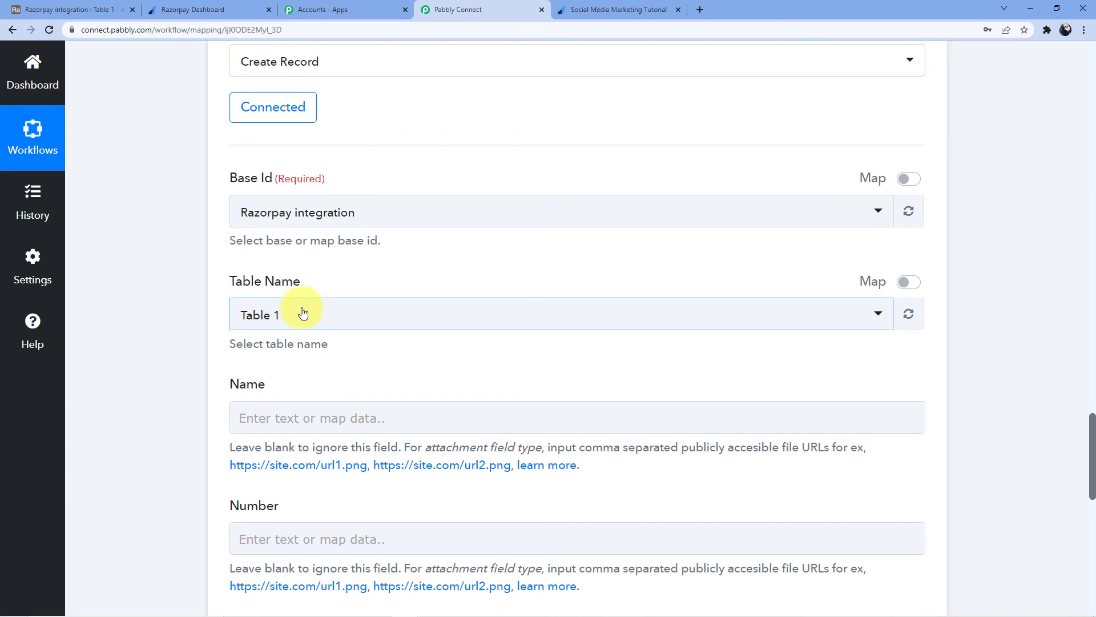
scroll(296, 311, down, 2)
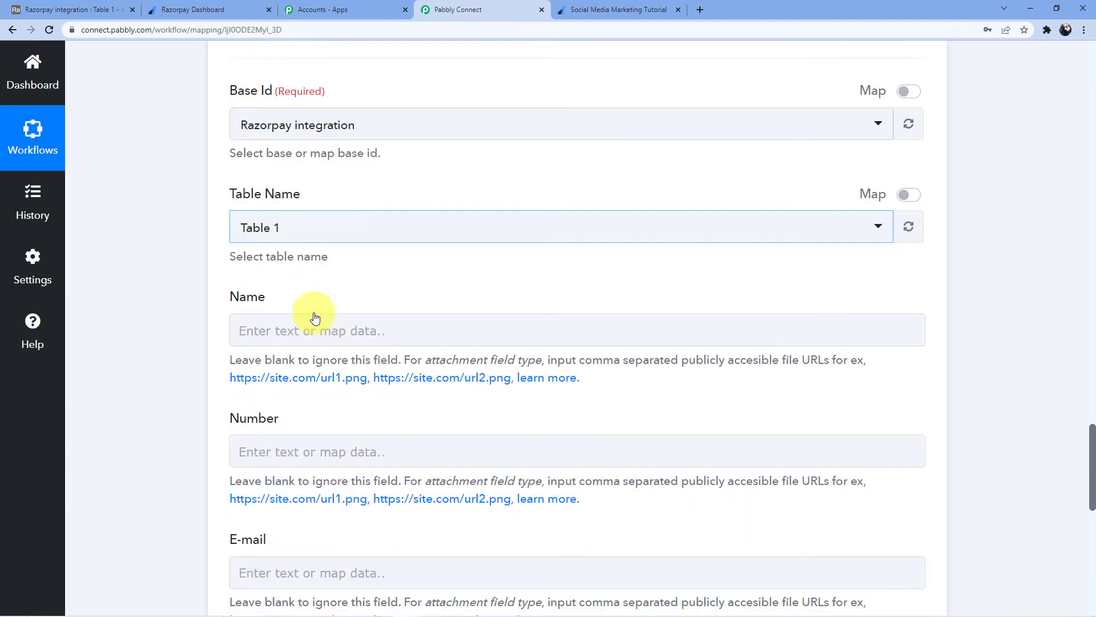
Map the Razorpay card holder name and contact number into the Name and Number fields.
click(308, 303)
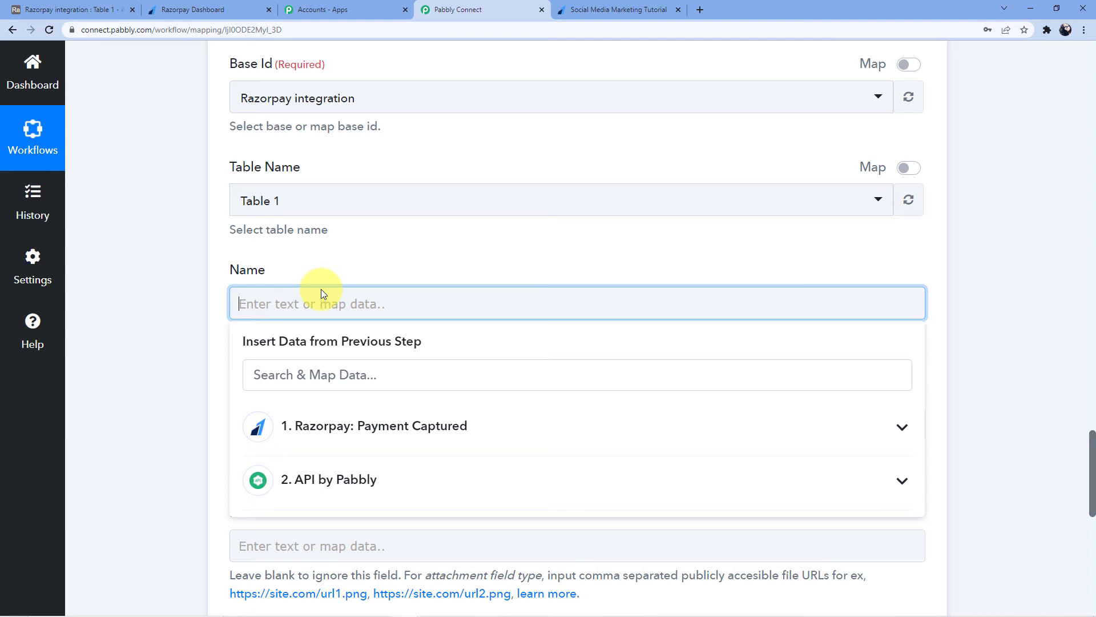
scroll(320, 297, down, 2)
click(311, 311)
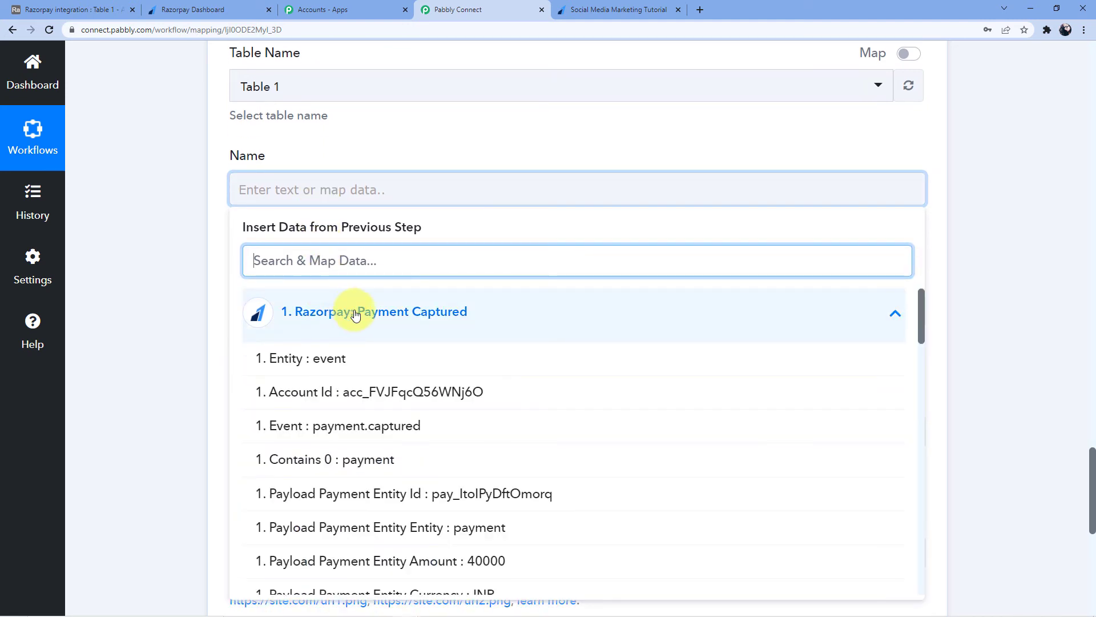
scroll(494, 468, down, 3)
scroll(495, 468, down, 8)
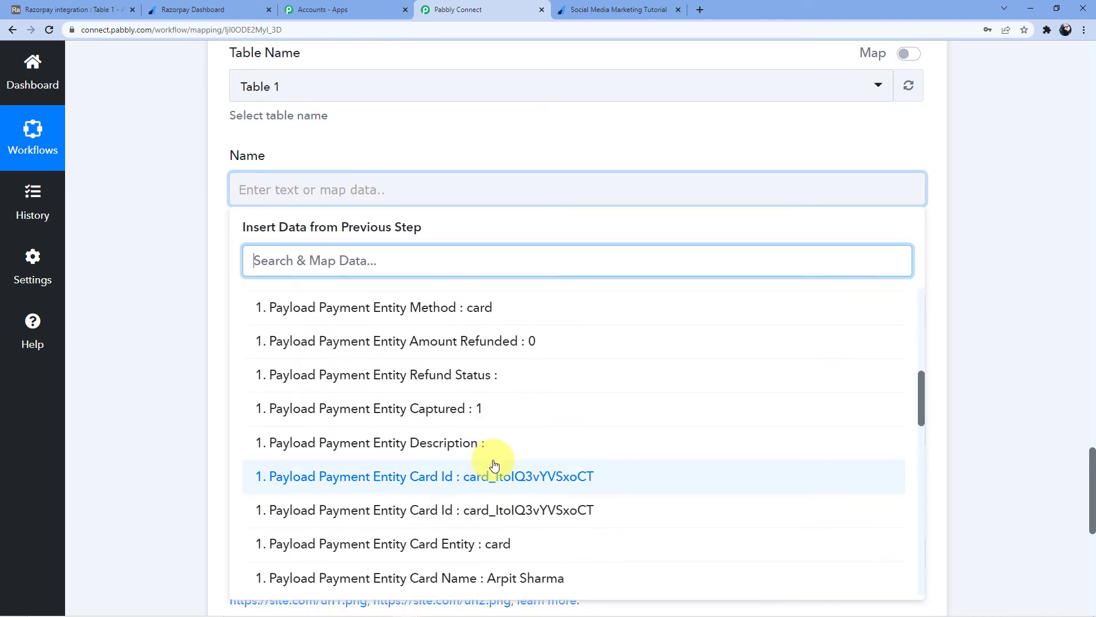
click(502, 406)
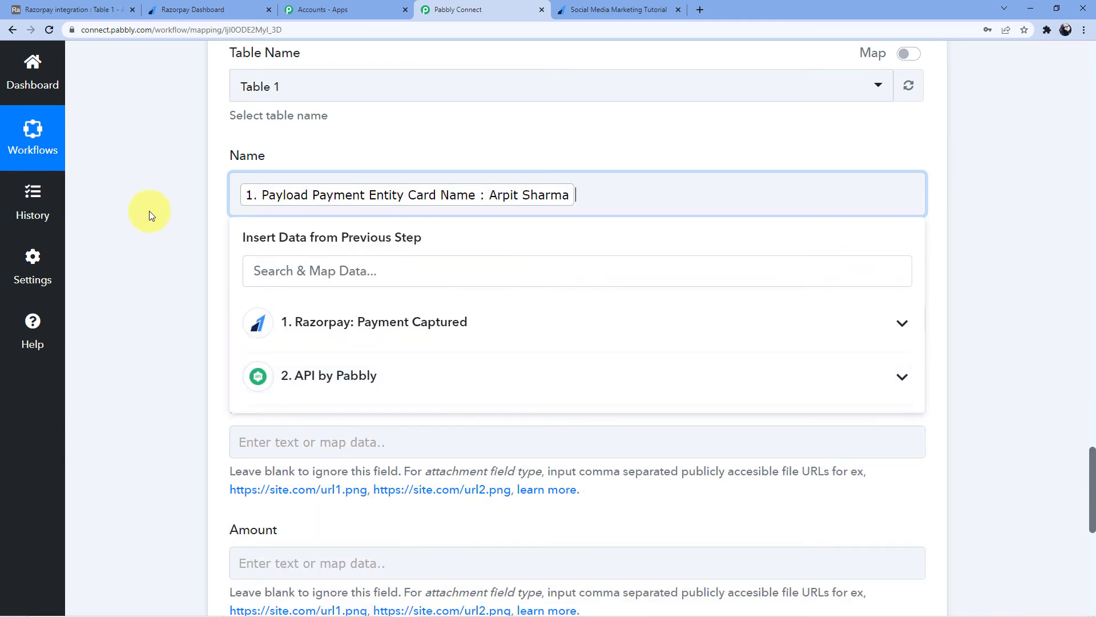
click(146, 213)
scroll(262, 275, down, 2)
click(286, 206)
click(297, 326)
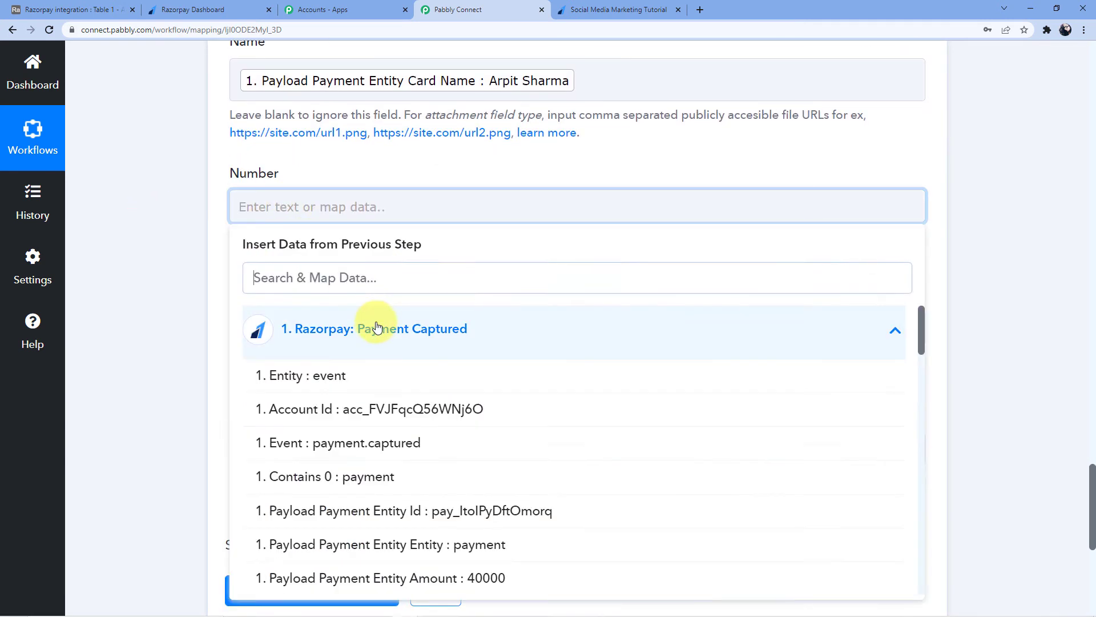
scroll(418, 360, down, 5)
scroll(419, 361, down, 13)
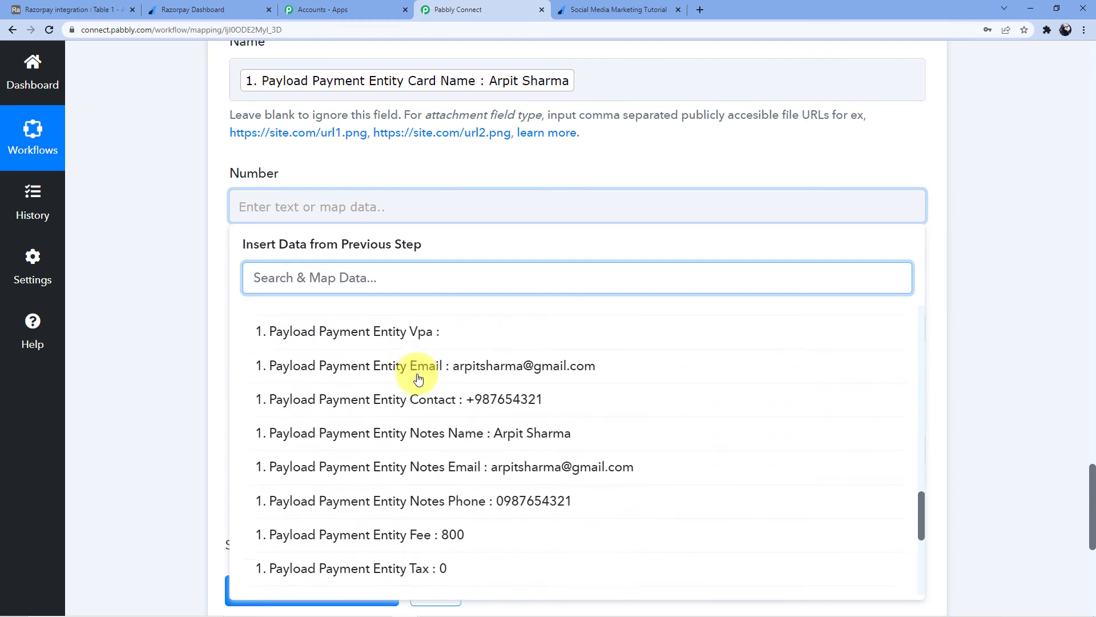
click(519, 354)
click(170, 262)
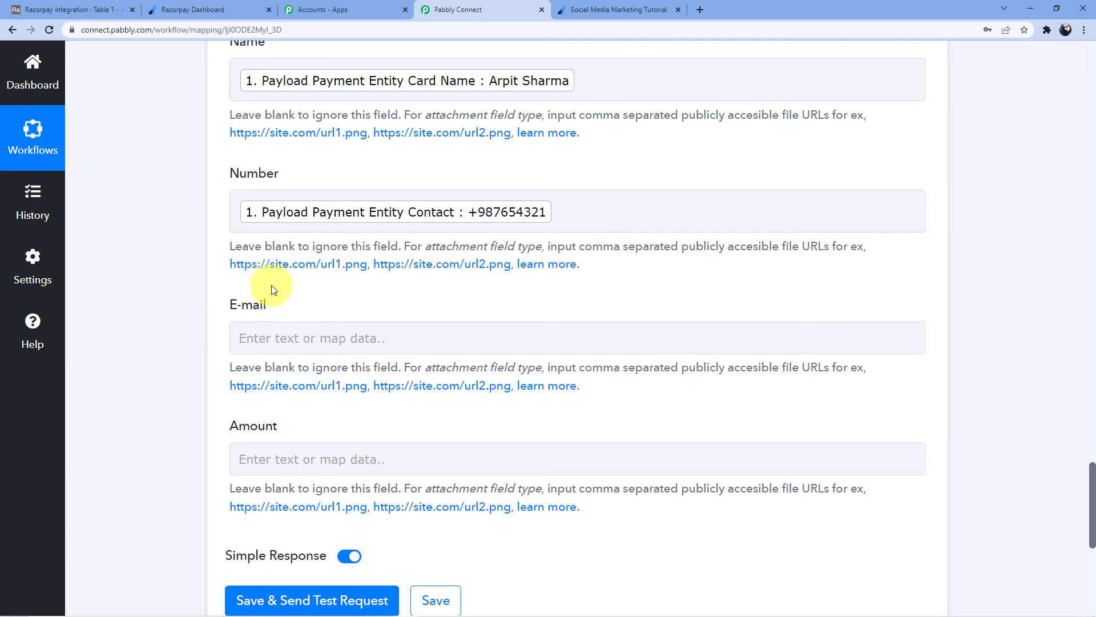
Map the payer's e-mail from Razorpay into the E-mail field.
click(282, 331)
scroll(282, 330, down, 3)
click(403, 289)
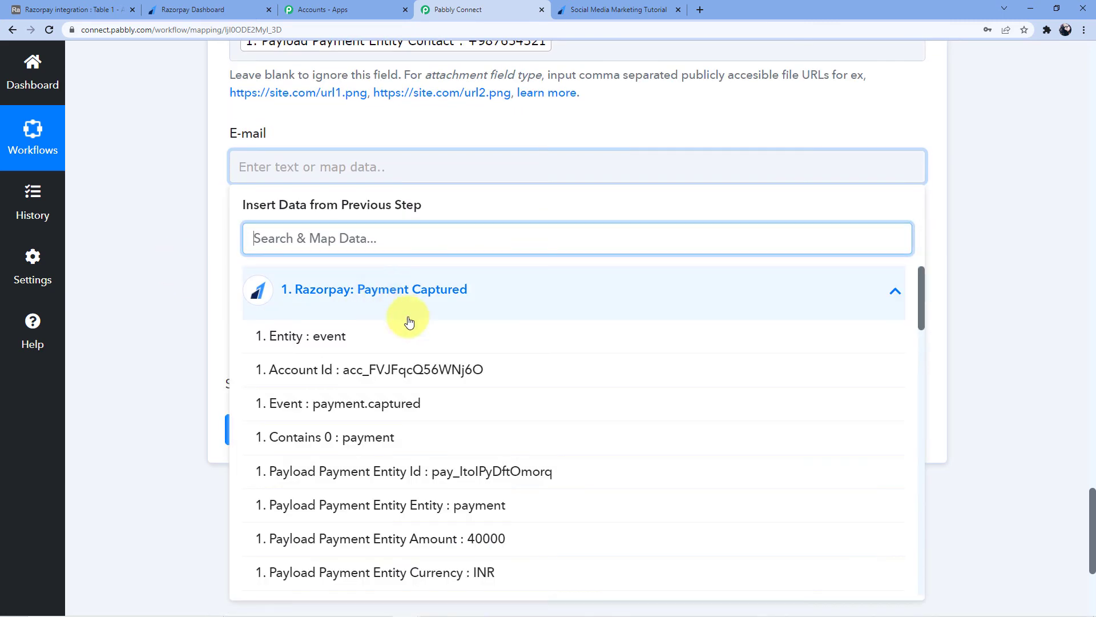
scroll(420, 360, down, 5)
scroll(420, 360, down, 10)
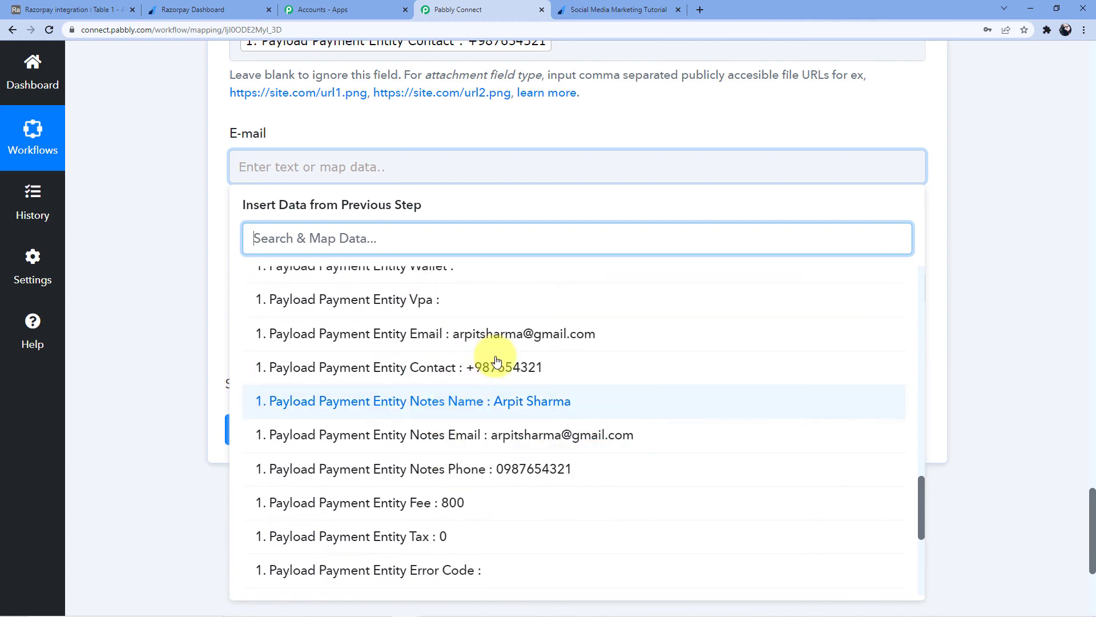
click(509, 335)
click(151, 300)
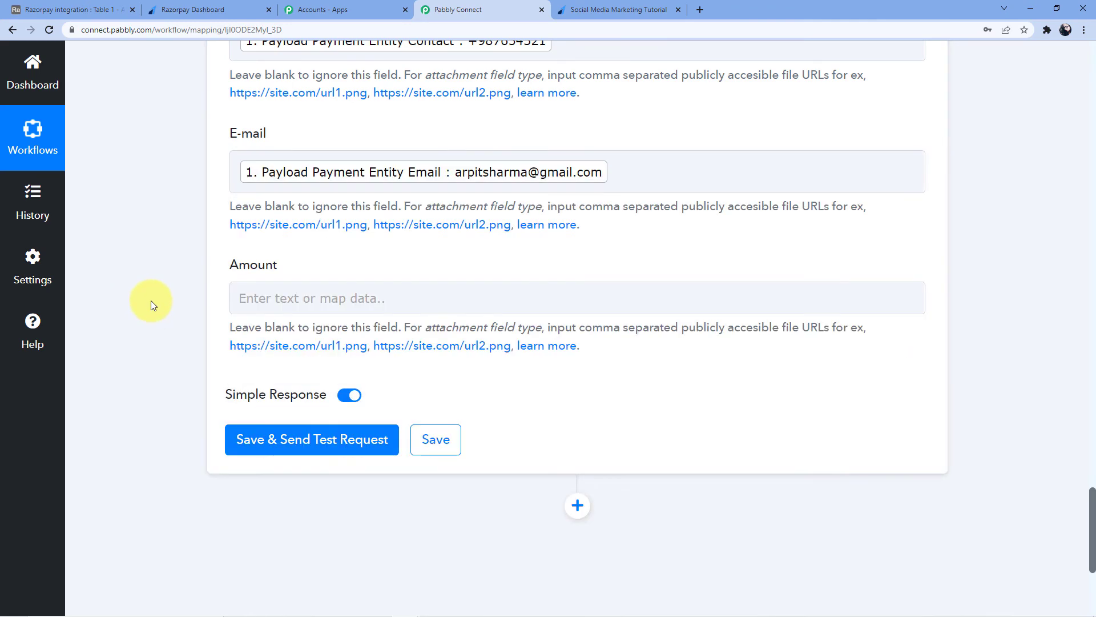
Map the API step's Amount 400 into the Amount field and send a test record.
scroll(173, 307, up, 2)
scroll(177, 313, down, 3)
scroll(177, 313, down, 1)
click(273, 188)
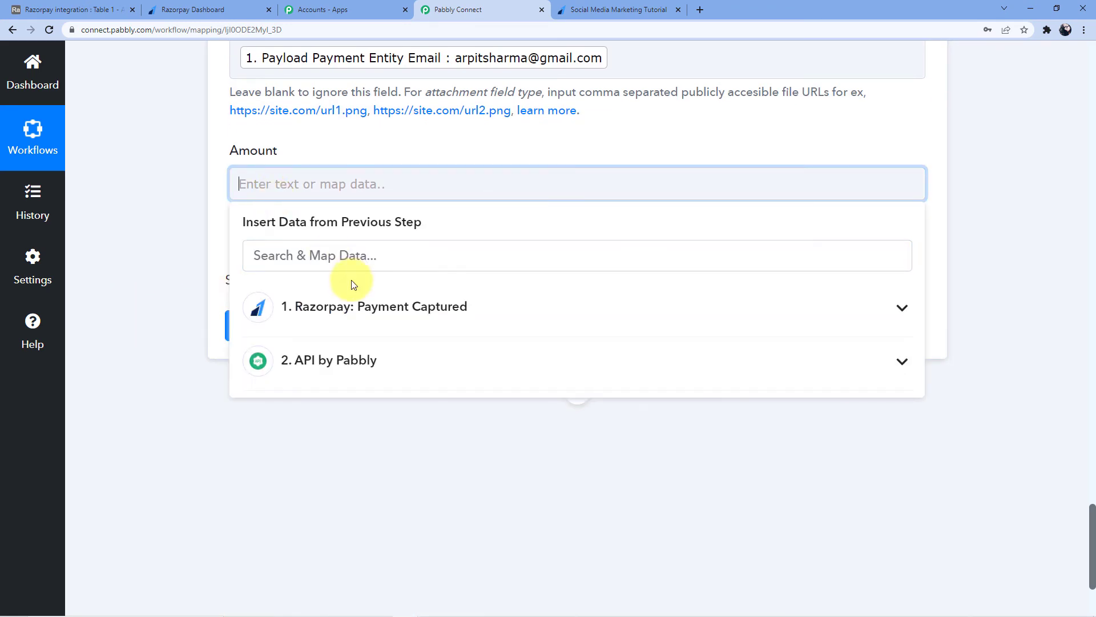
click(324, 360)
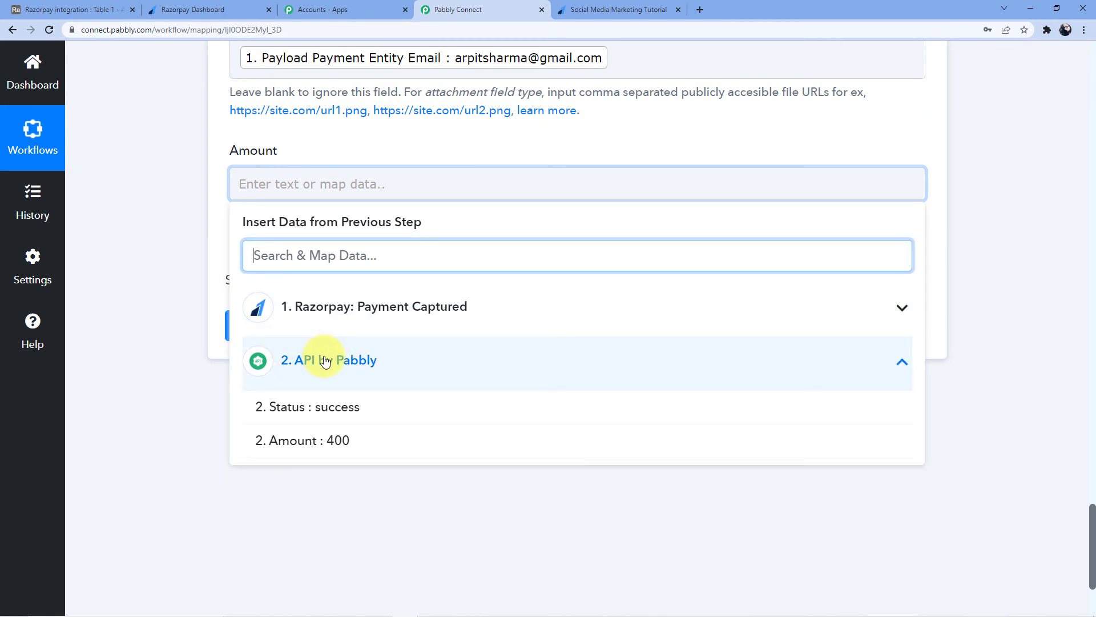
click(335, 441)
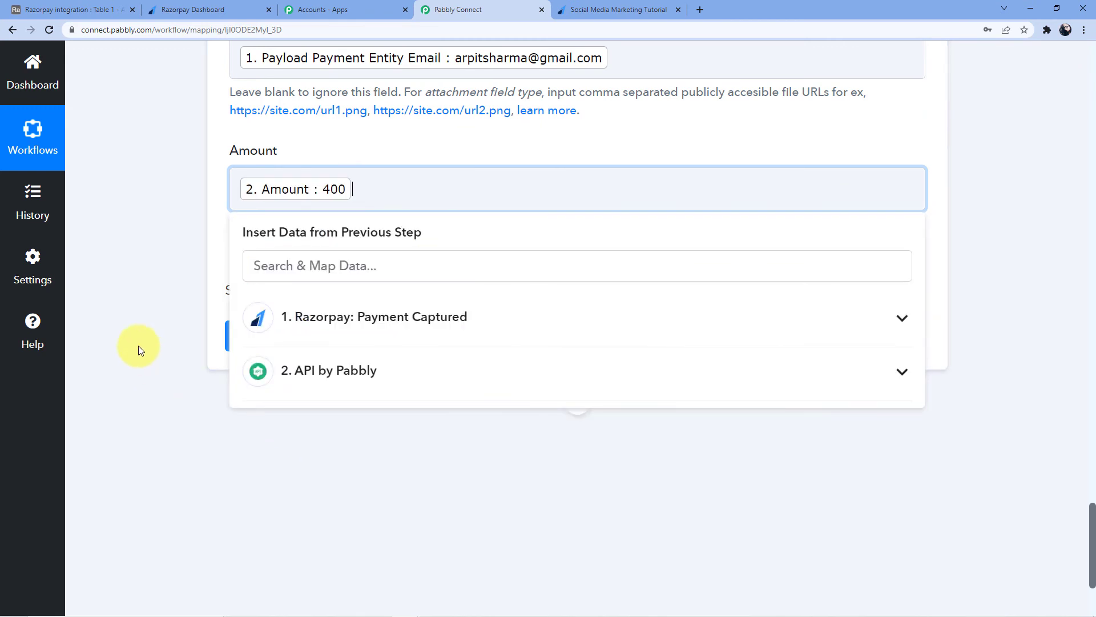
click(138, 345)
click(307, 349)
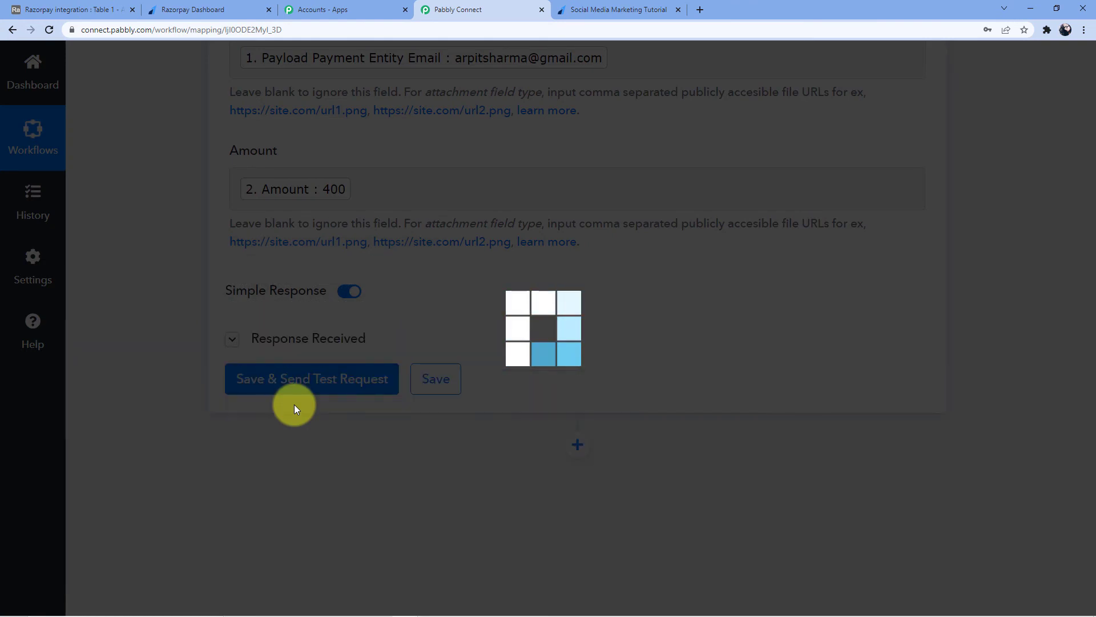
Verify the Amount 400 test row in Airtable, then switch to the Social Media Marketing Tutorial payment page.
scroll(570, 296, down, 3)
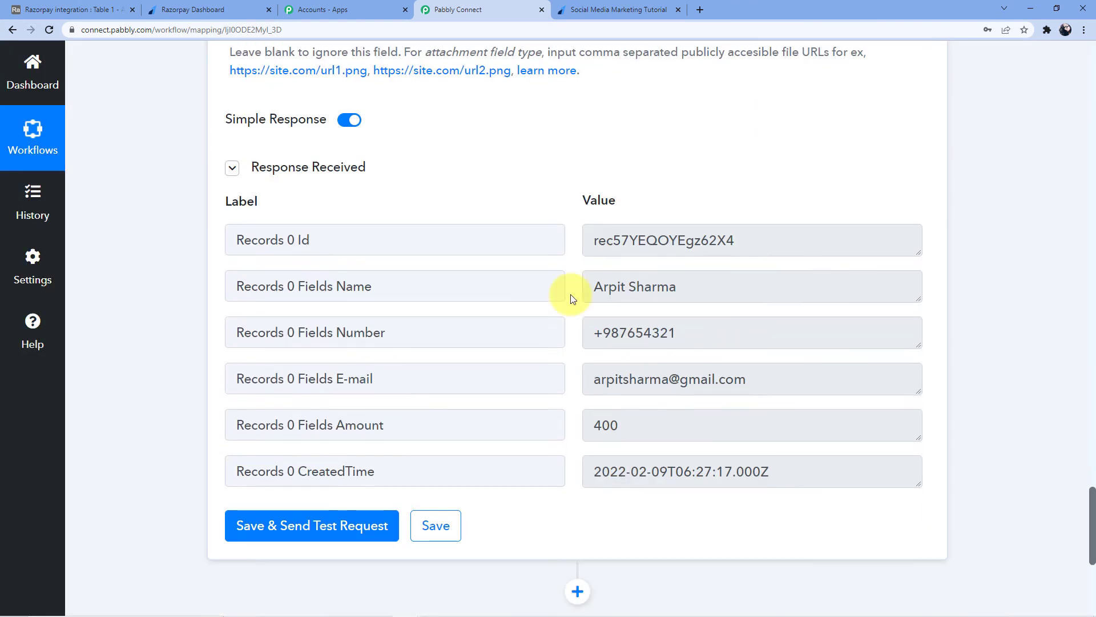
click(79, 7)
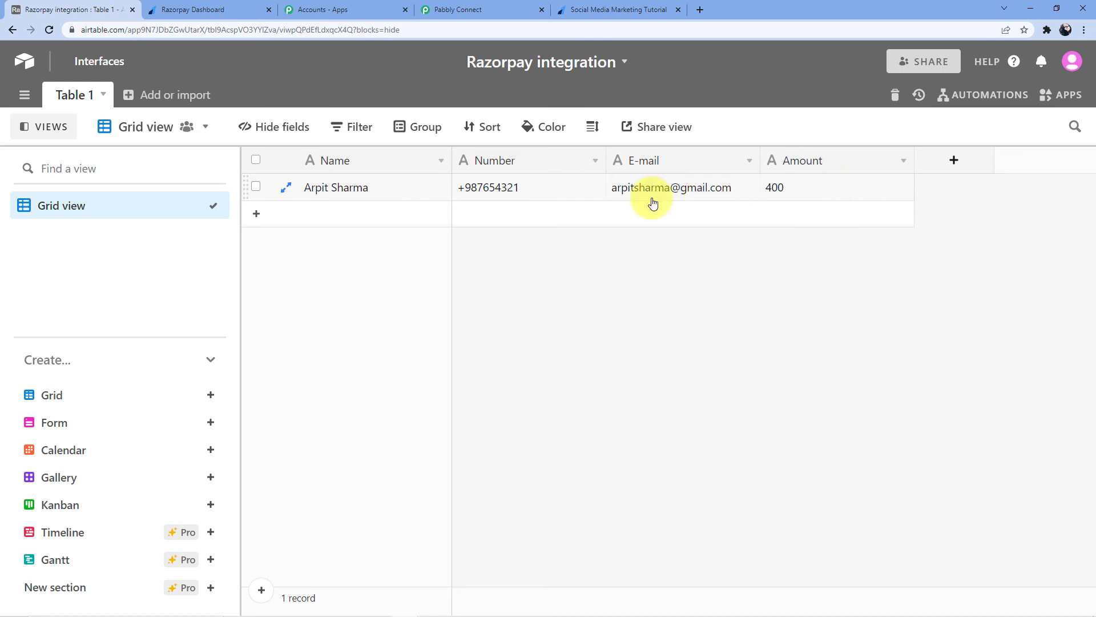
click(632, 5)
click(265, 32)
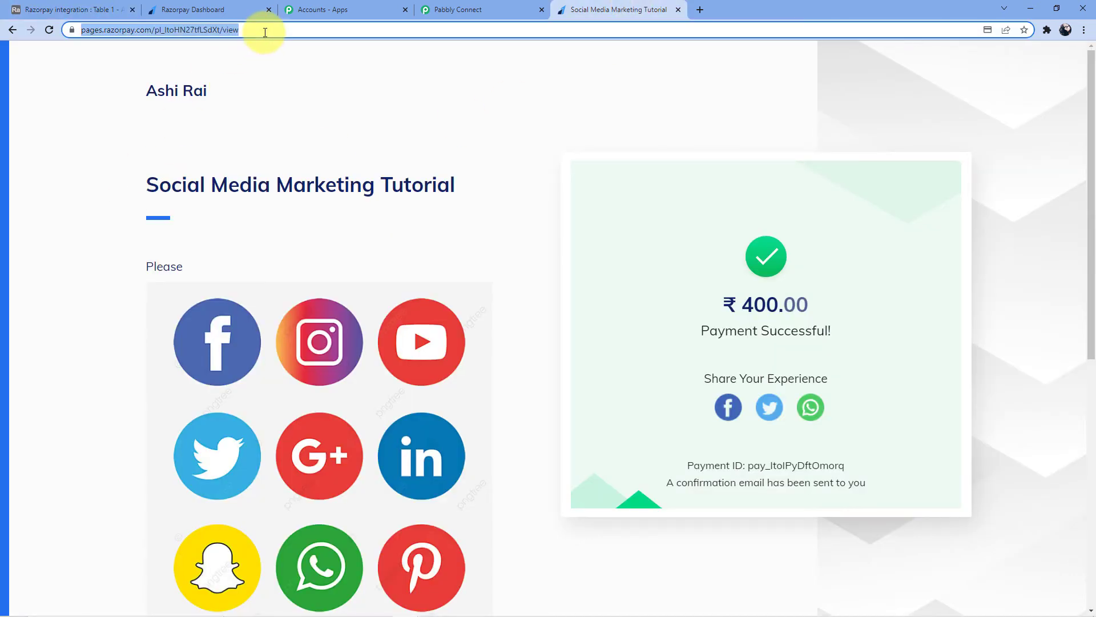
Reload the payment form, enter a new customer's name, e-mail and phone, and pay ₹400.00.
key(Return)
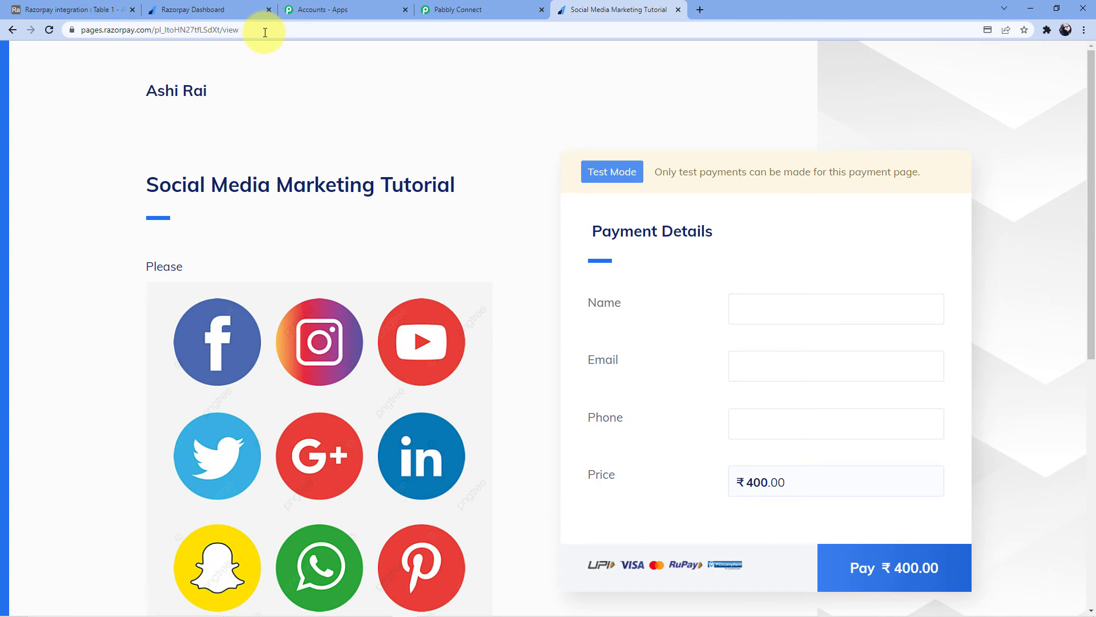
click(767, 303)
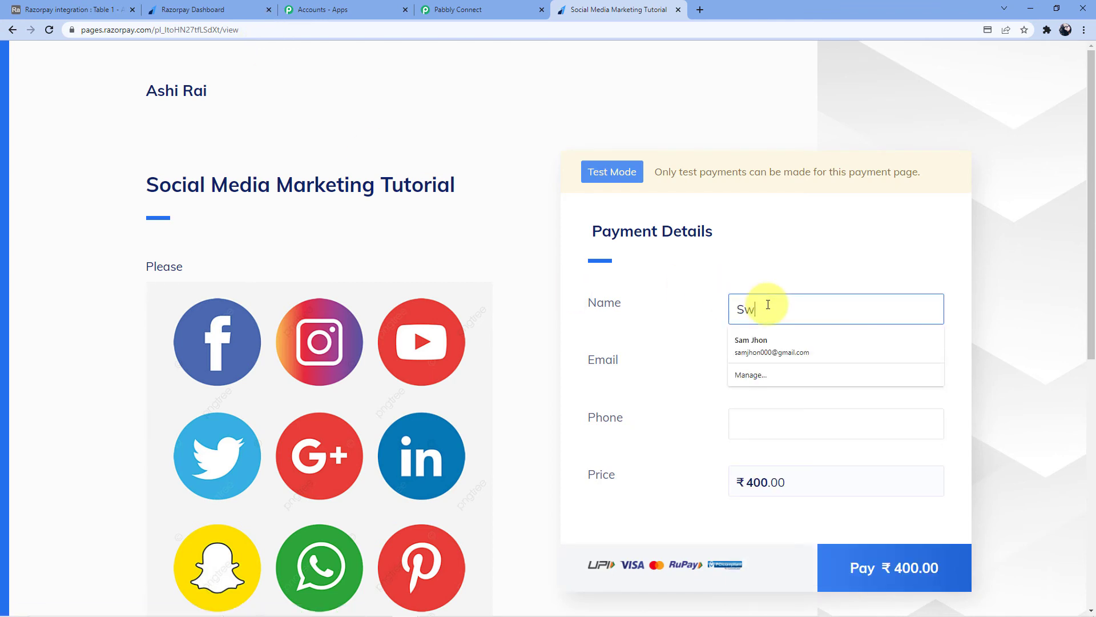
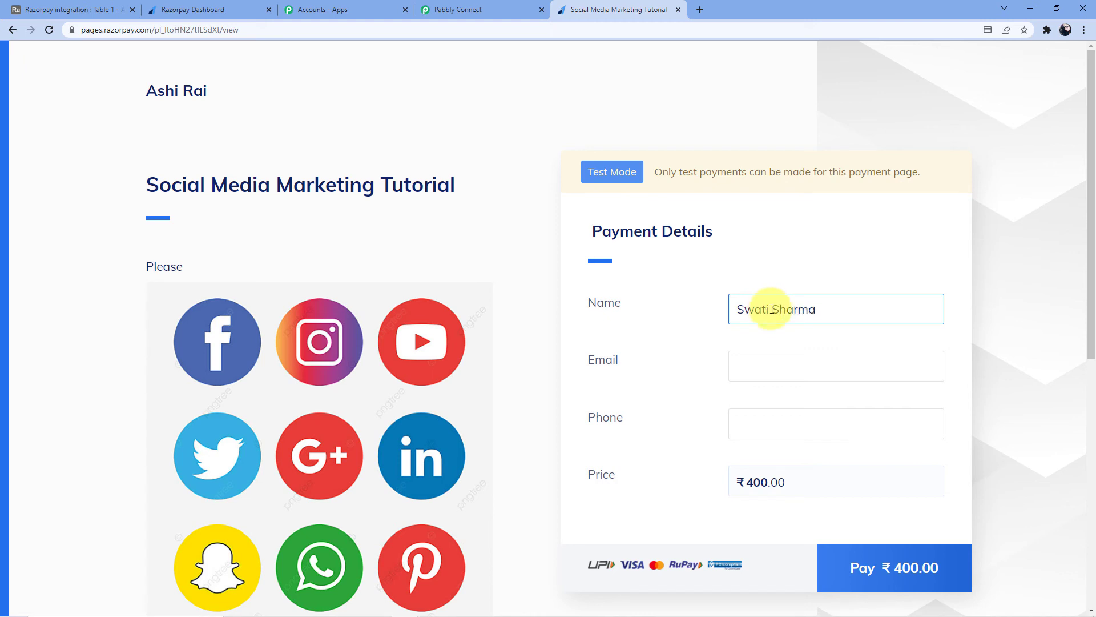
click(776, 371)
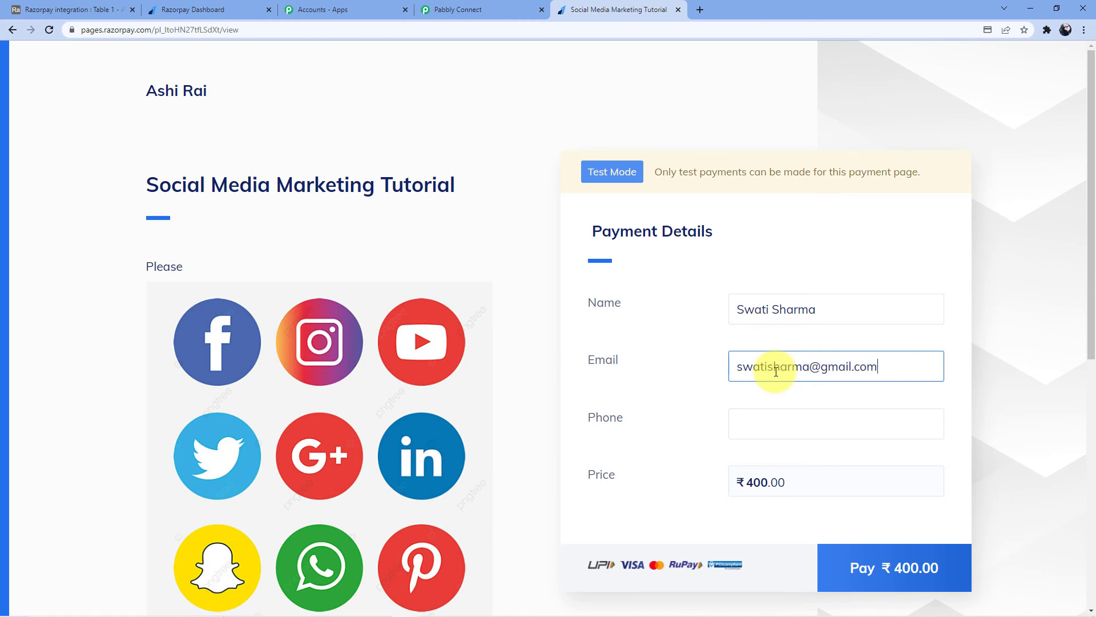
click(774, 423)
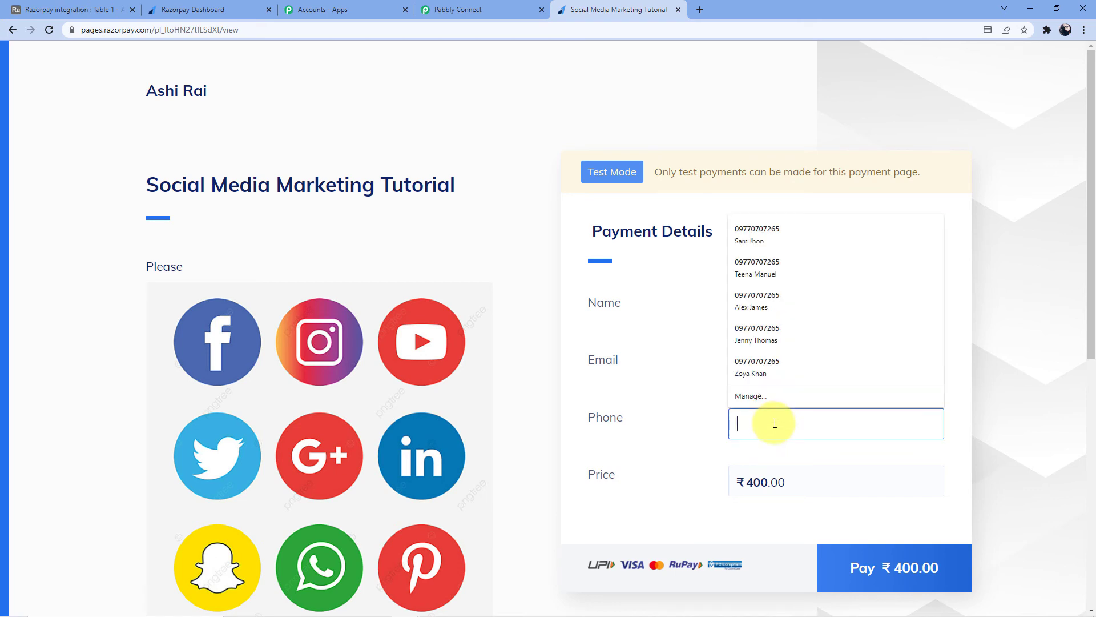
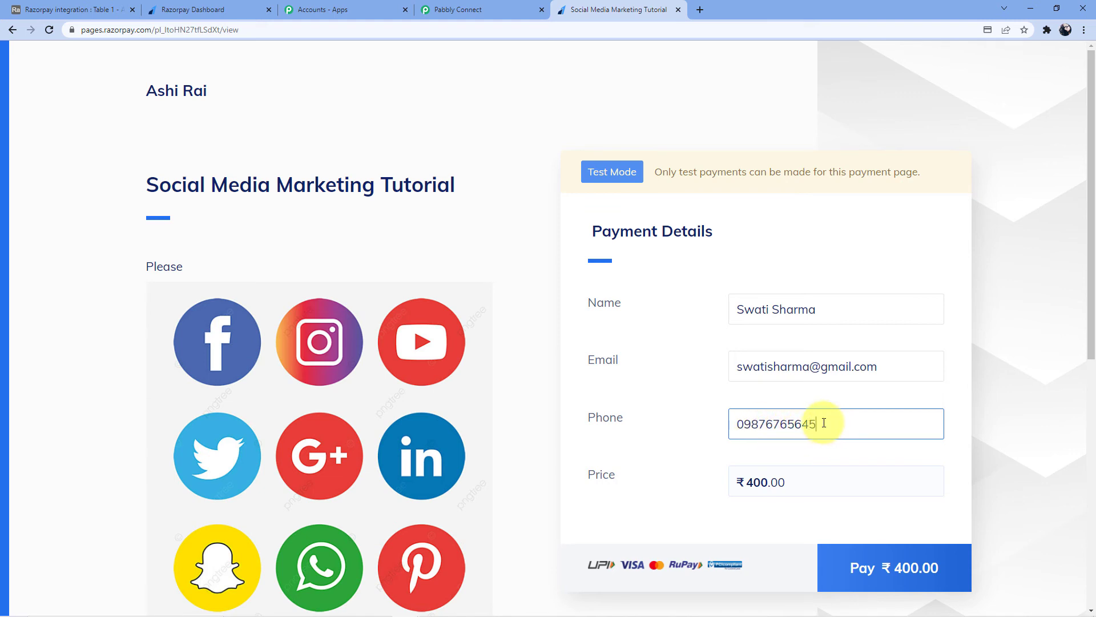
scroll(657, 459, down, 3)
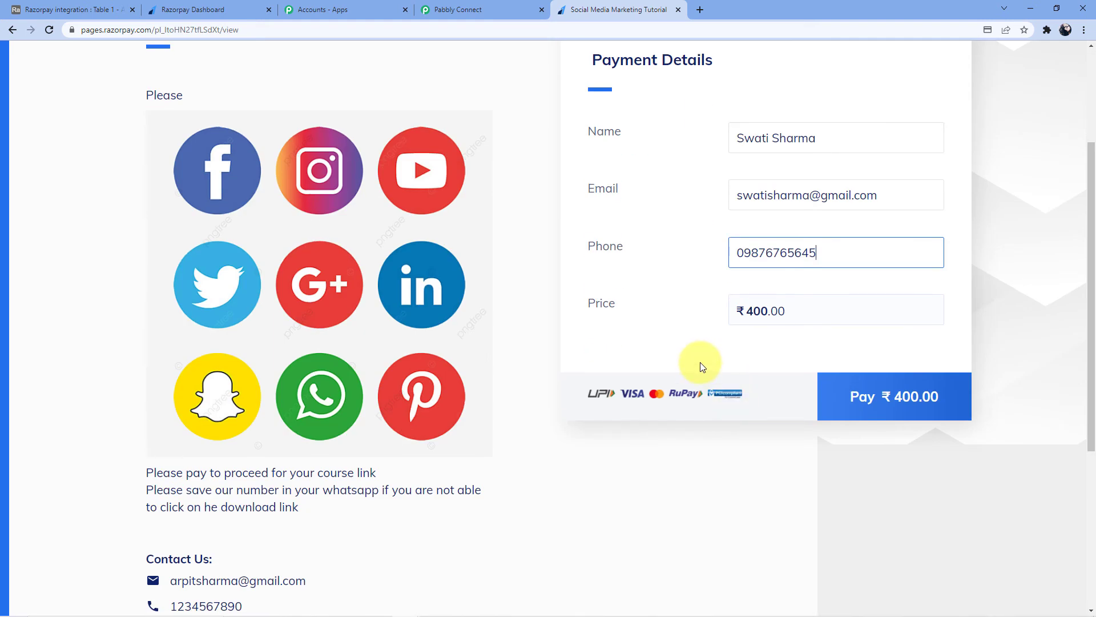
click(870, 403)
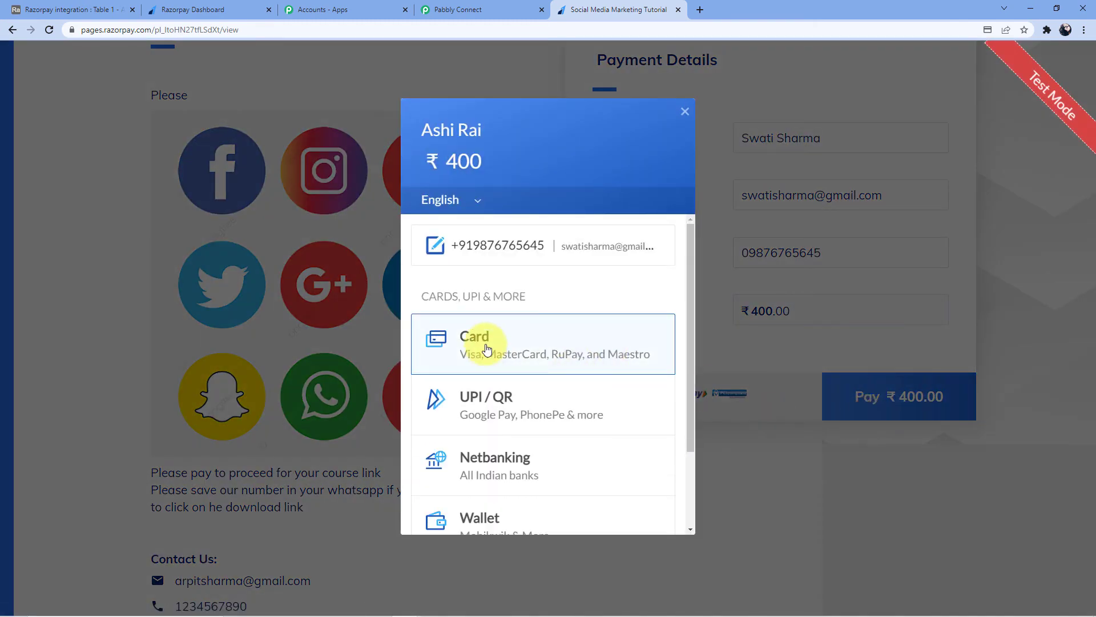
click(486, 348)
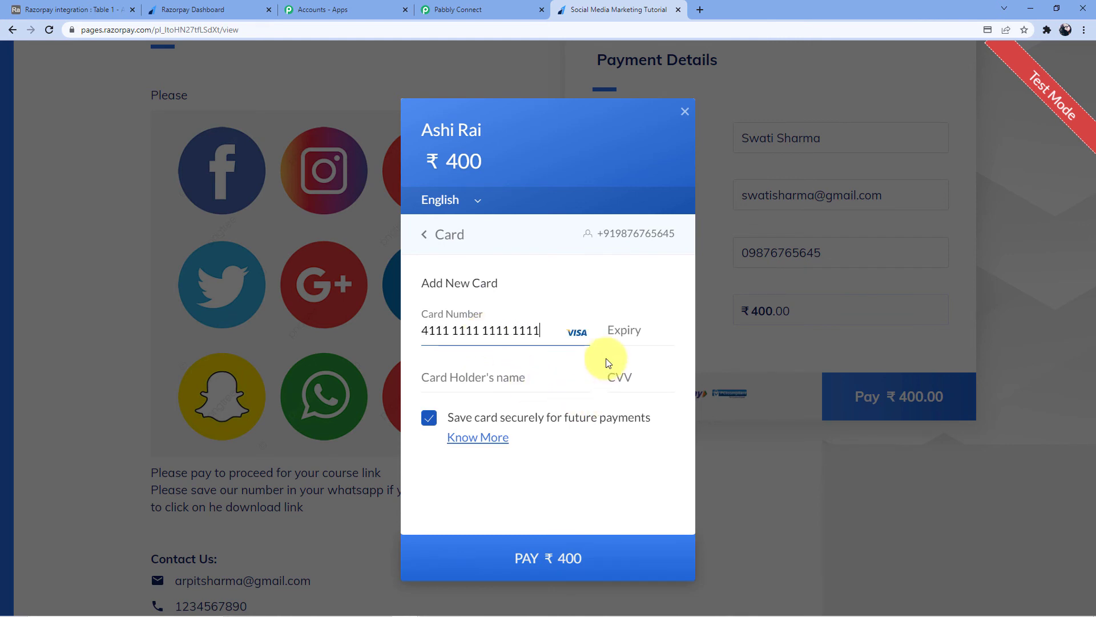
click(630, 329)
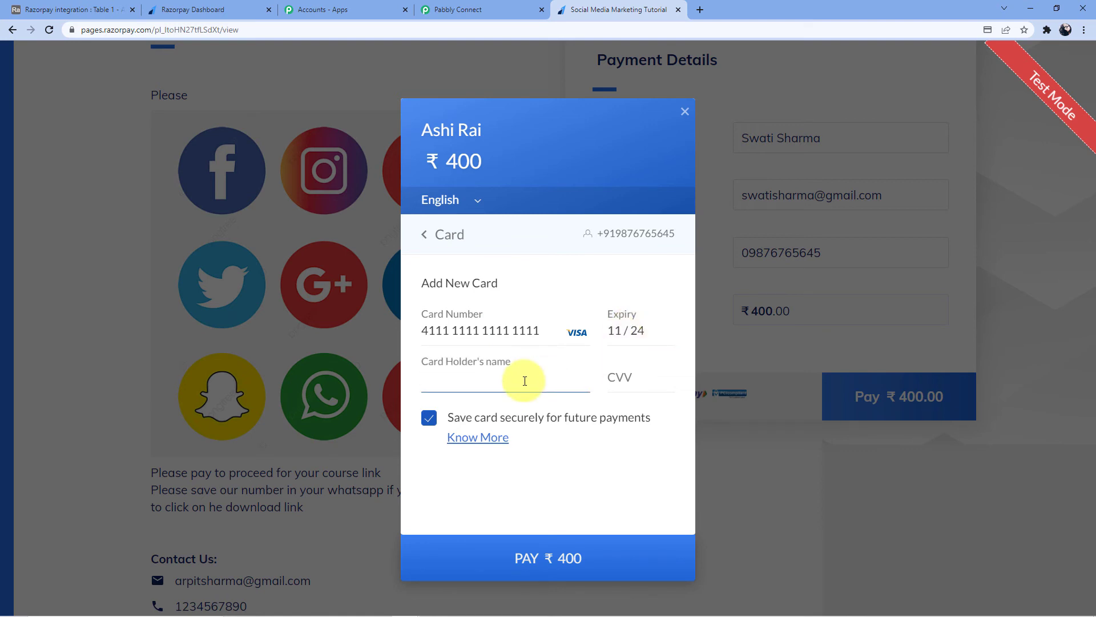
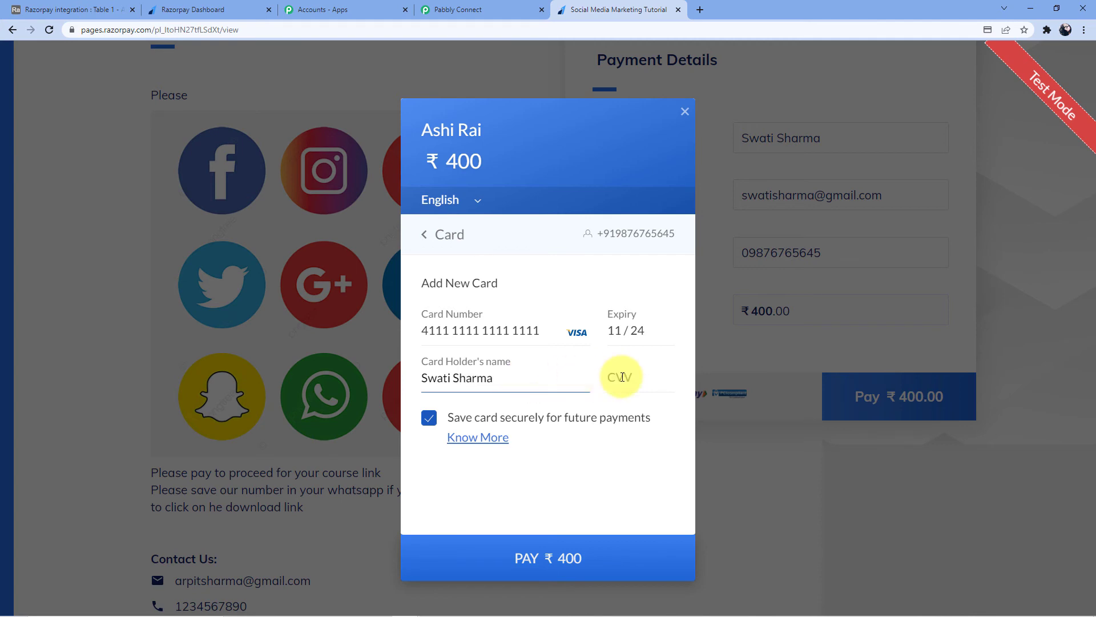
click(649, 383)
text(123)
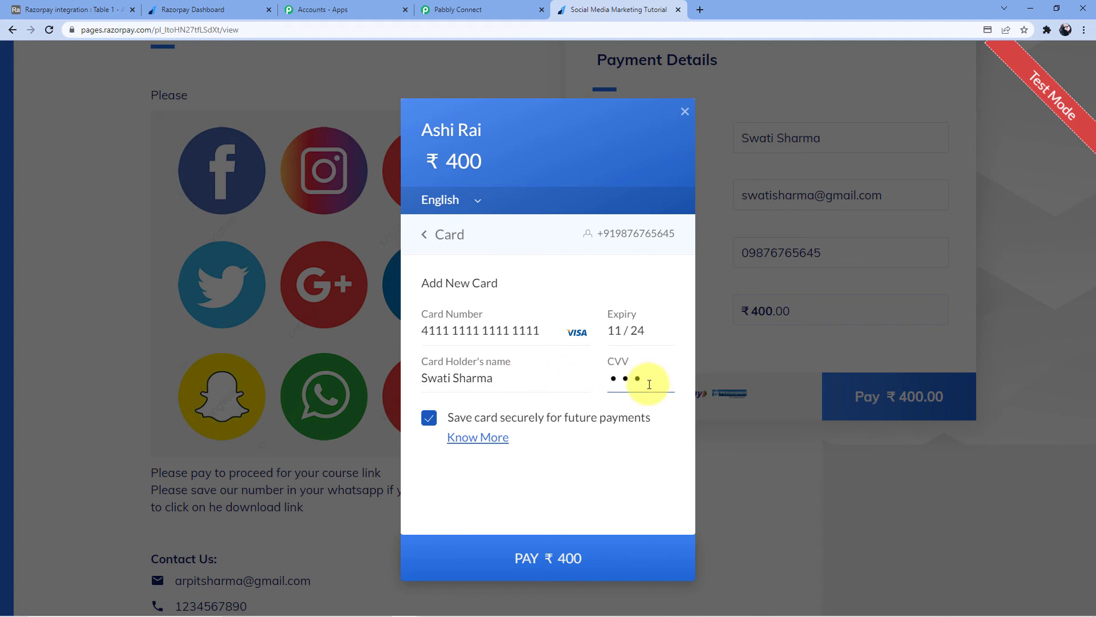
click(528, 547)
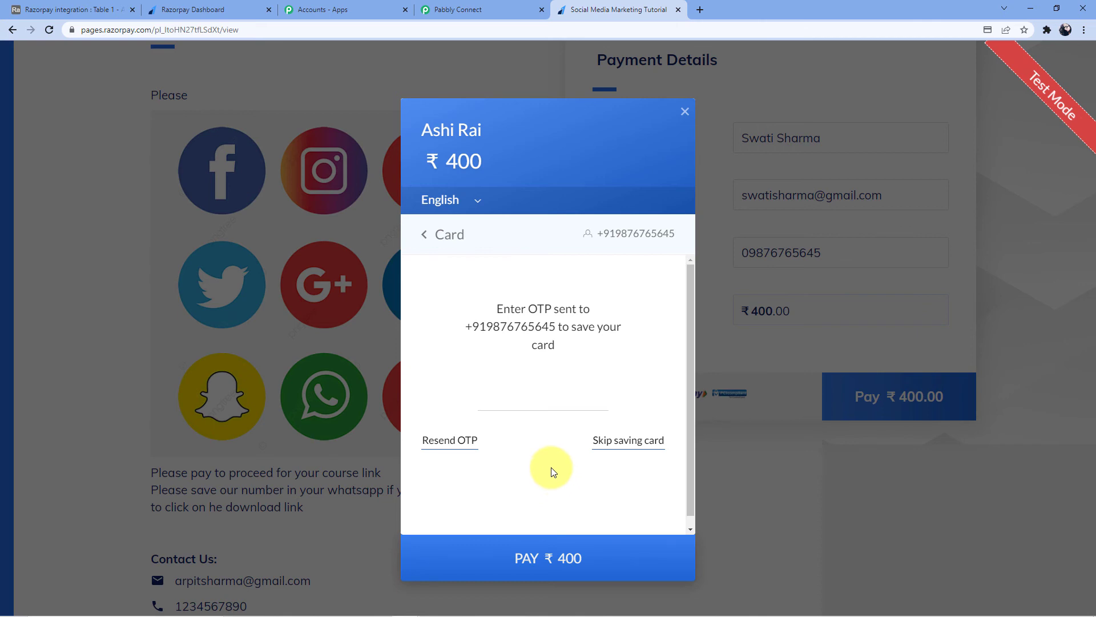
click(609, 441)
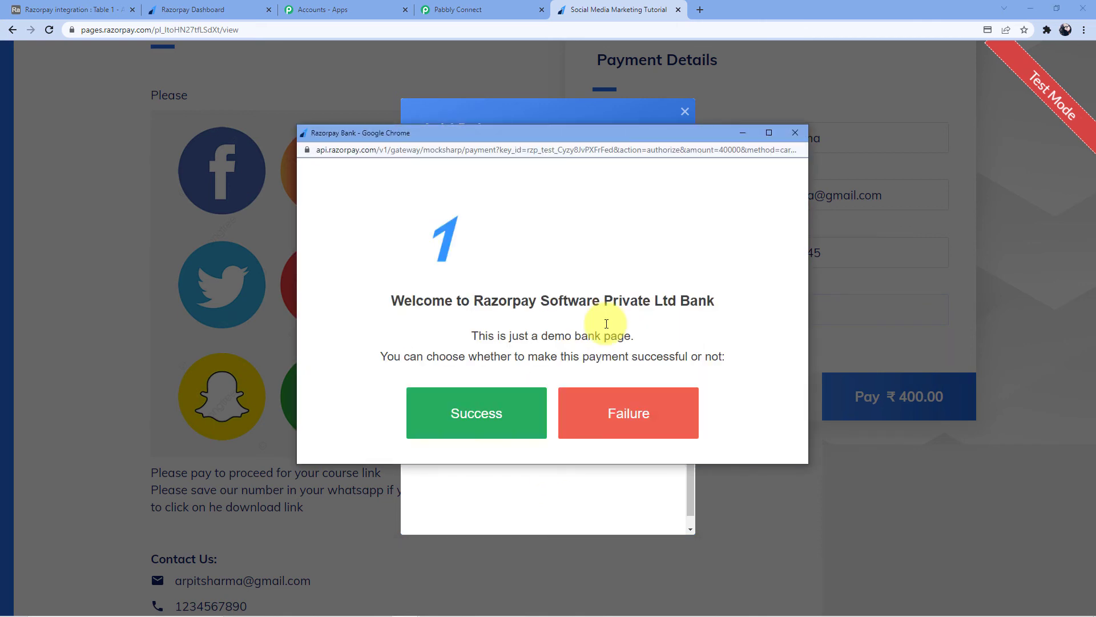
click(478, 433)
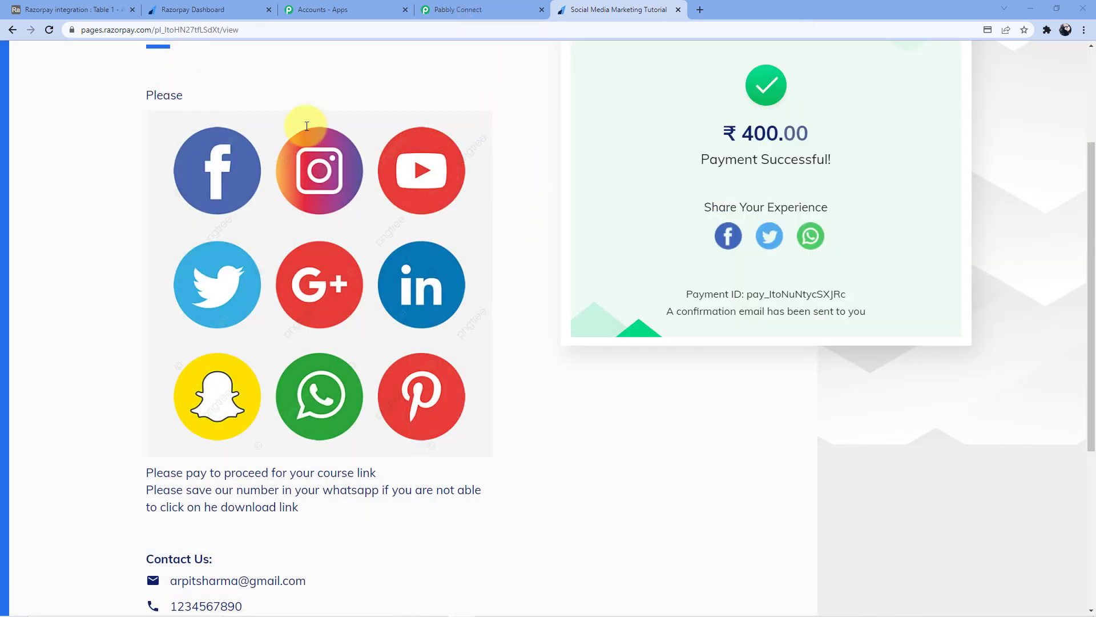
Confirm a second ₹400 record appeared in Airtable's Razorpay integration table.
click(66, 9)
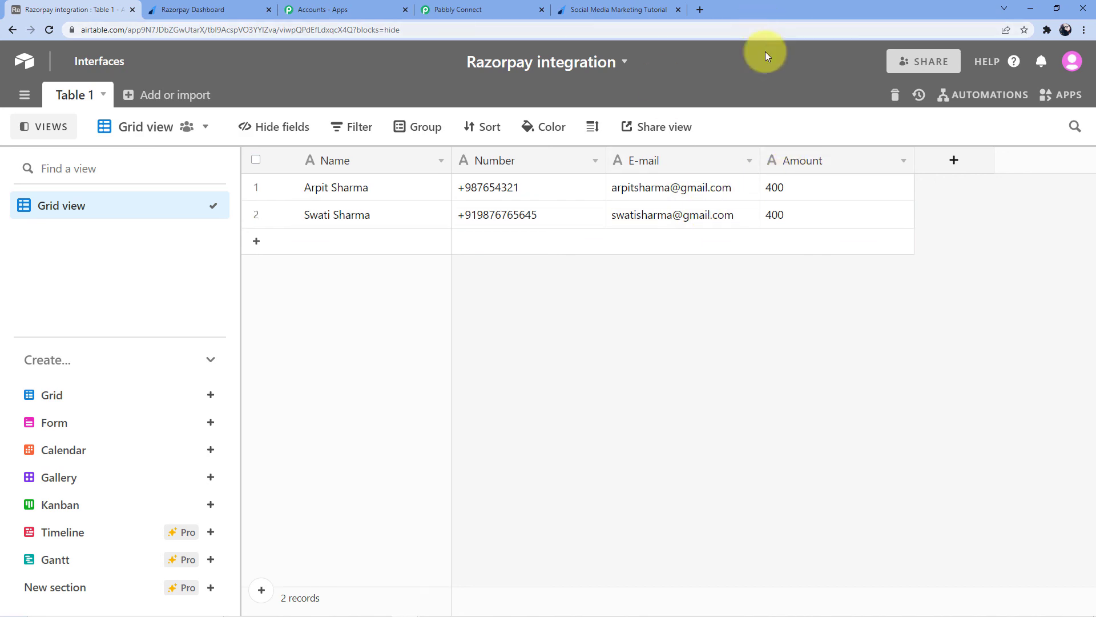
click(587, 4)
click(509, 8)
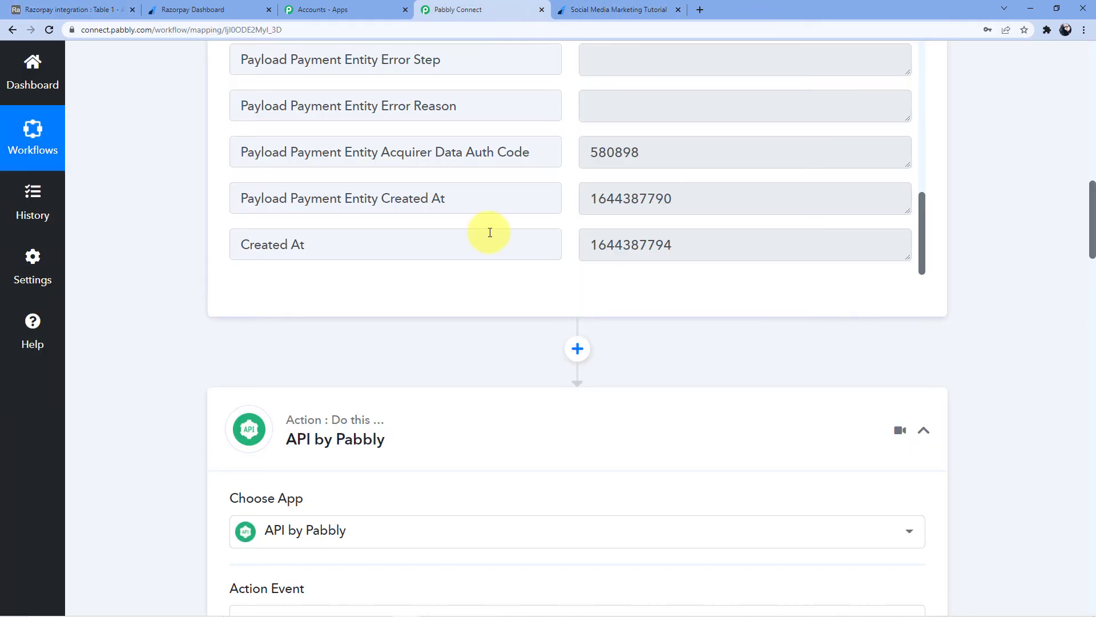
Collapse the Razorpay Payment Captured, API by Pabbly and Airtable Create Record steps.
scroll(490, 232, up, 5)
scroll(998, 320, up, 15)
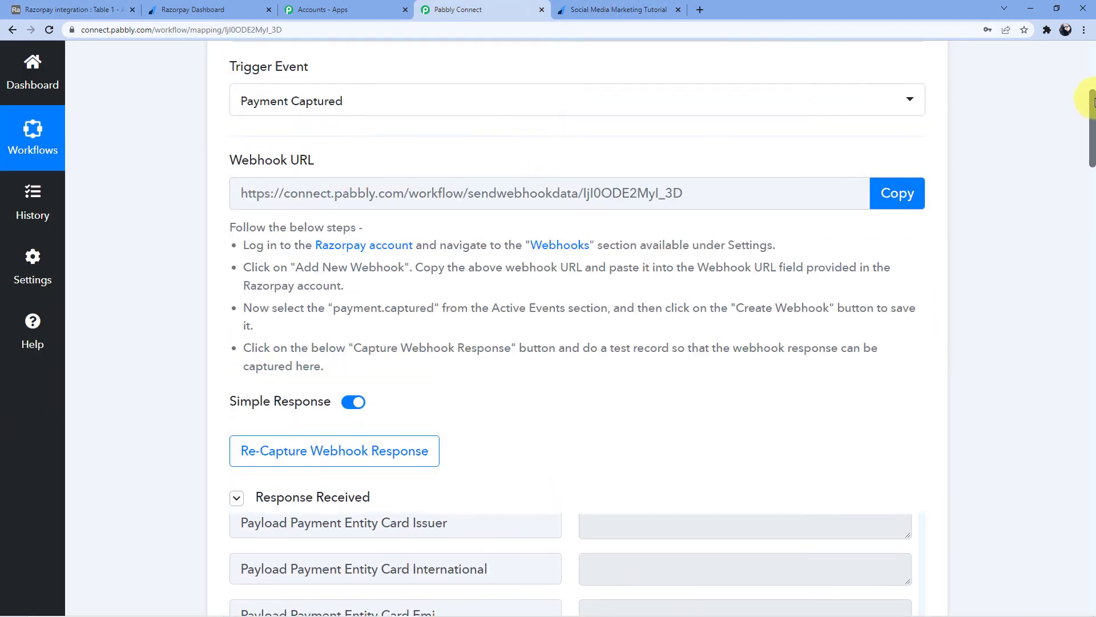
click(547, 275)
scroll(548, 271, down, 4)
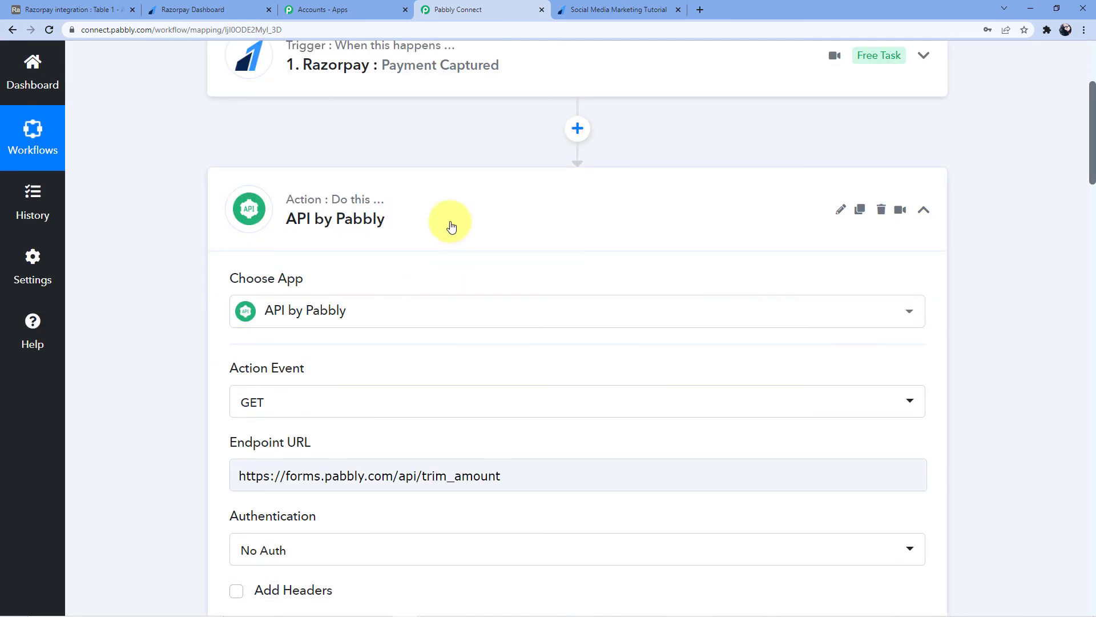
click(453, 238)
click(453, 262)
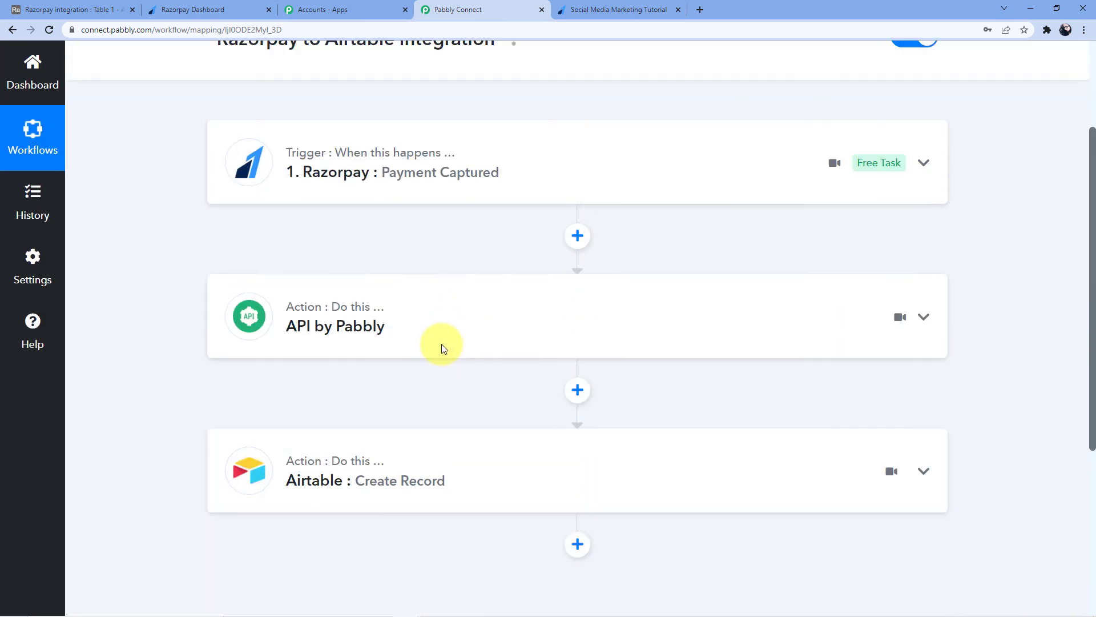